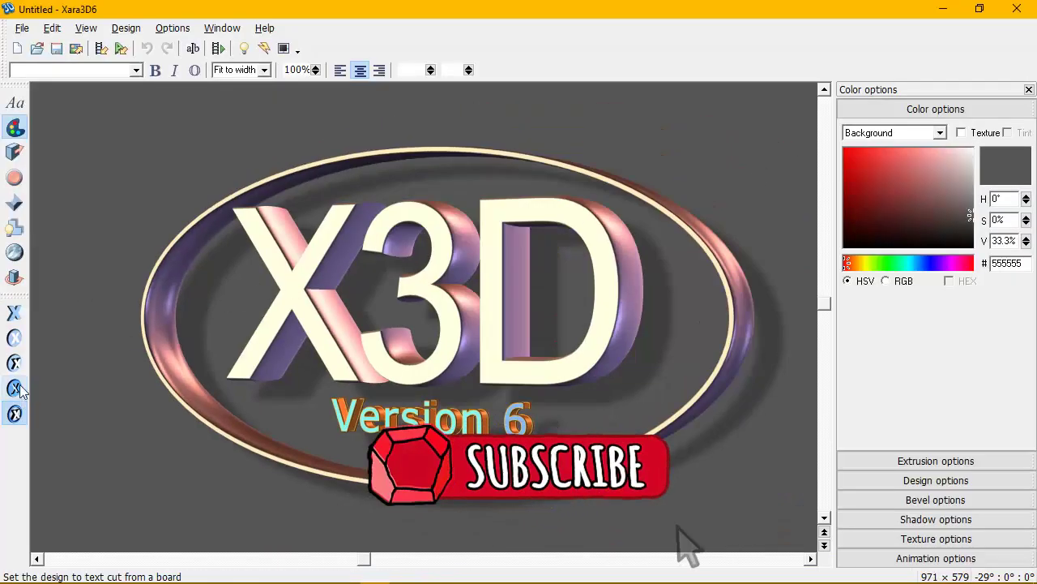
# - Switch the design to plain 3D text without the oval and toggle its shading
pyautogui.click(12, 314)
pyautogui.click(264, 48)
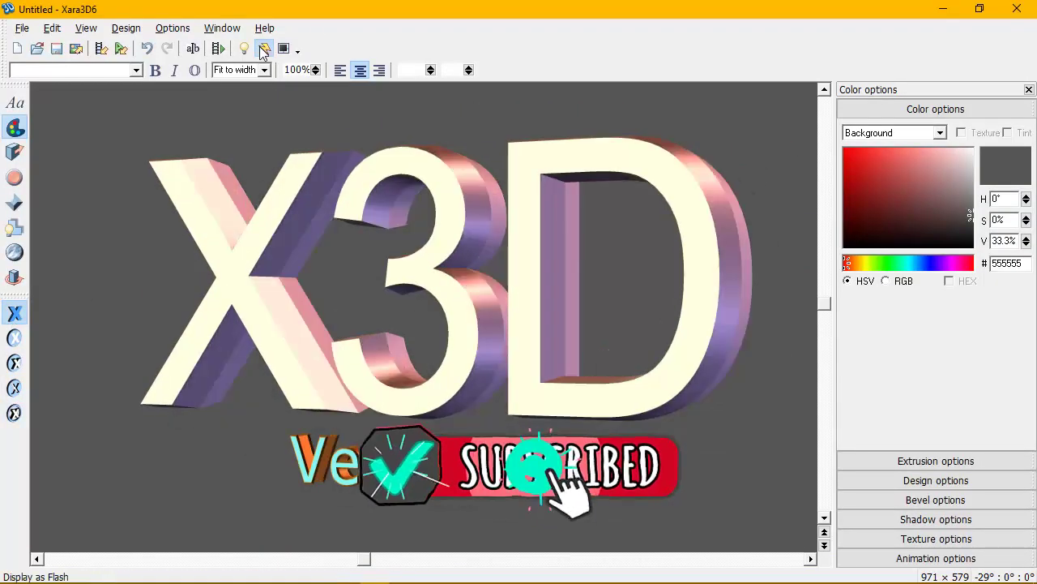
# - In Text options, replace the 'X3D Version 6' text with the word MASCOT
pyautogui.click(14, 103)
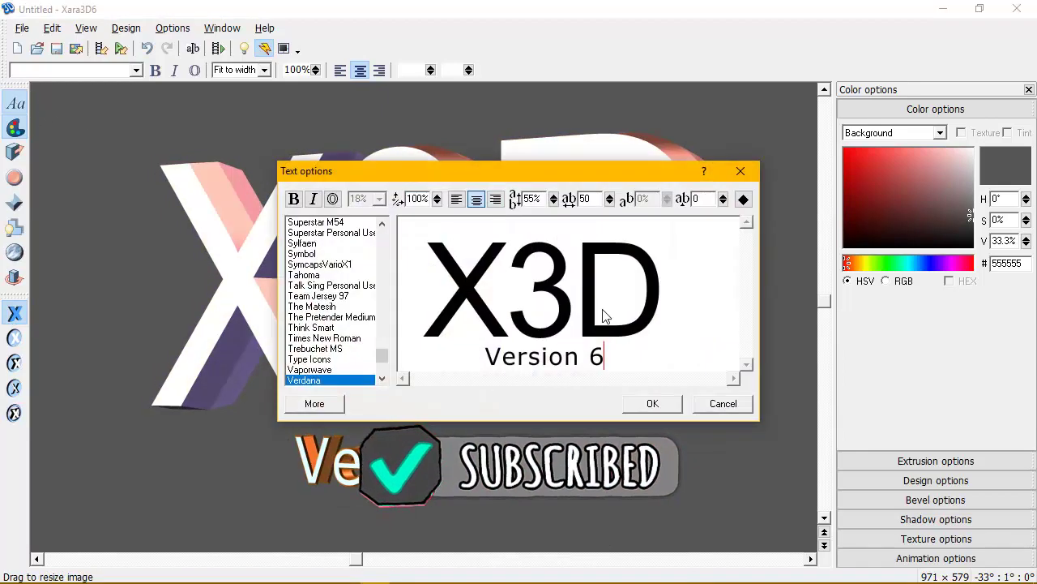
pyautogui.click(723, 403)
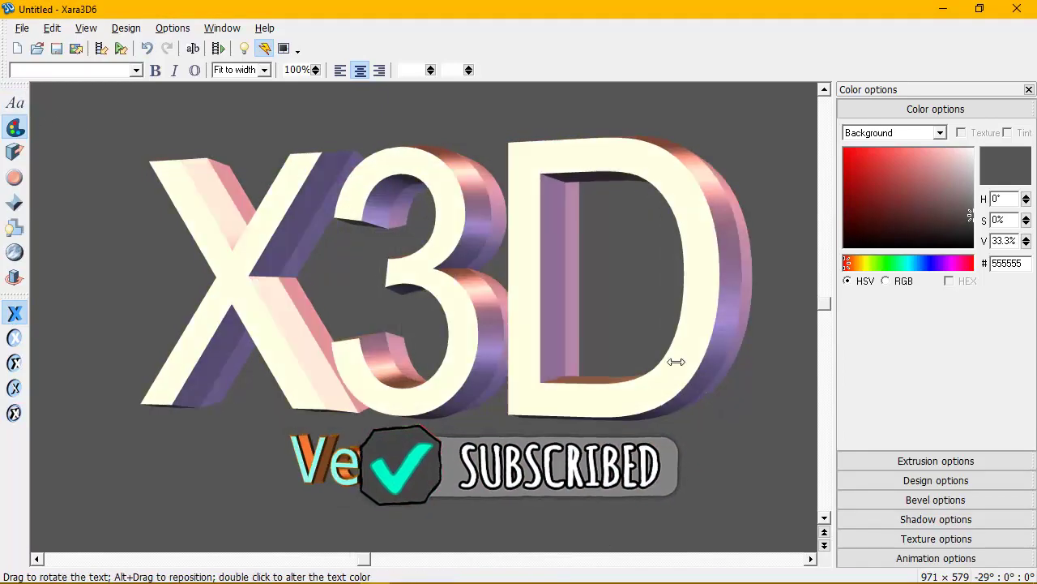
pyautogui.click(15, 104)
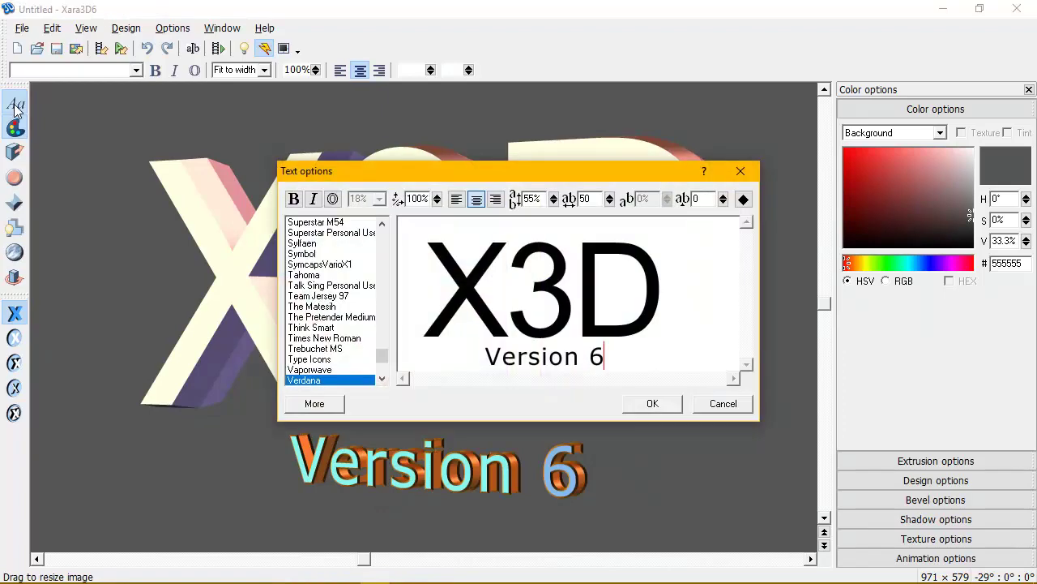
pyautogui.press('BackSpace')
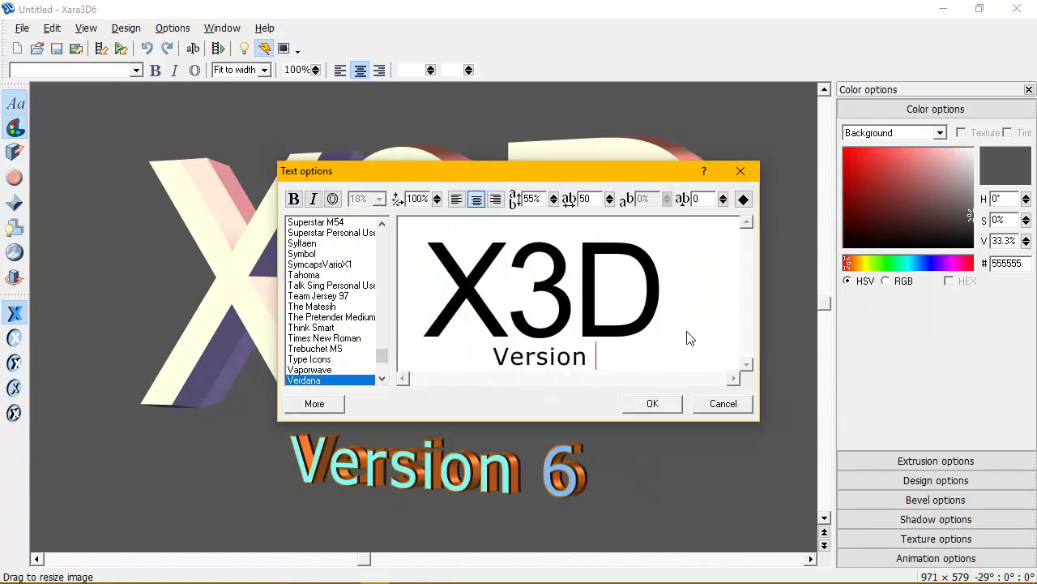
pyautogui.hotkey('ctrl', 'a')
pyautogui.press('BackSpace')
pyautogui.write('M')
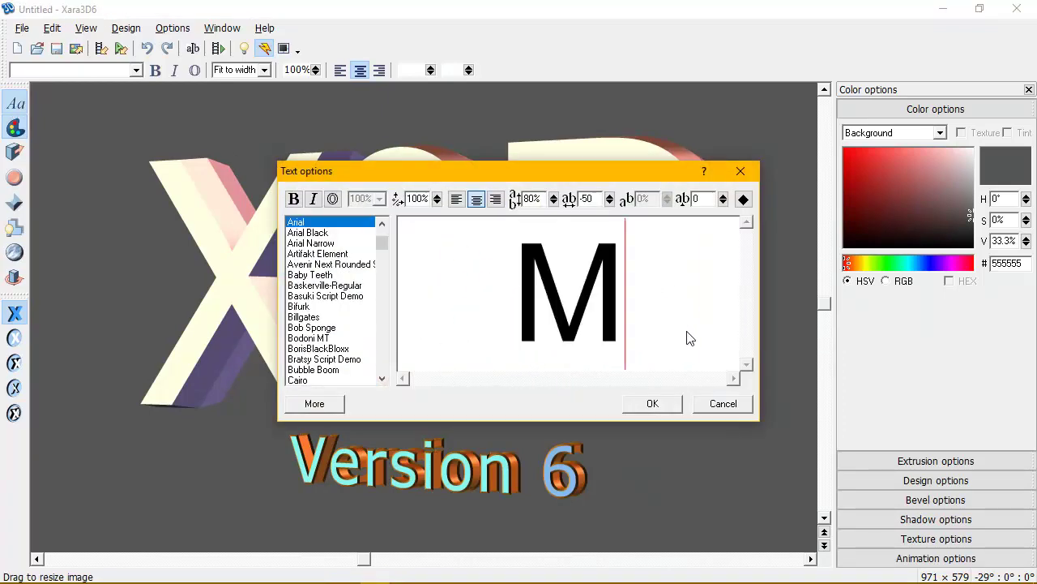
pyautogui.write('ASCOT')
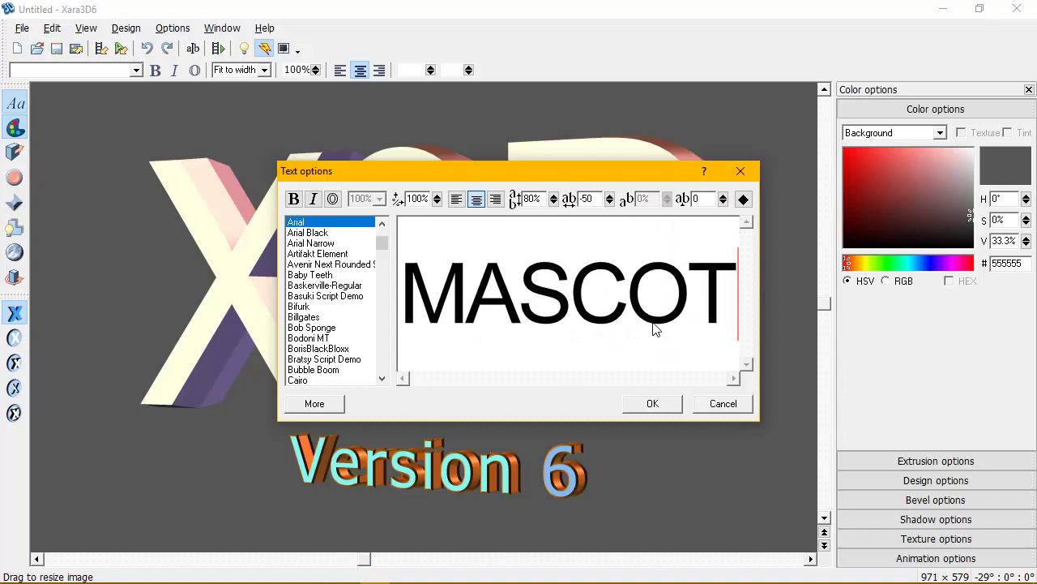
# - Choose the Academic M54 font for MASCOT
pyautogui.moveTo(383, 244); pyautogui.dragTo(387, 223)
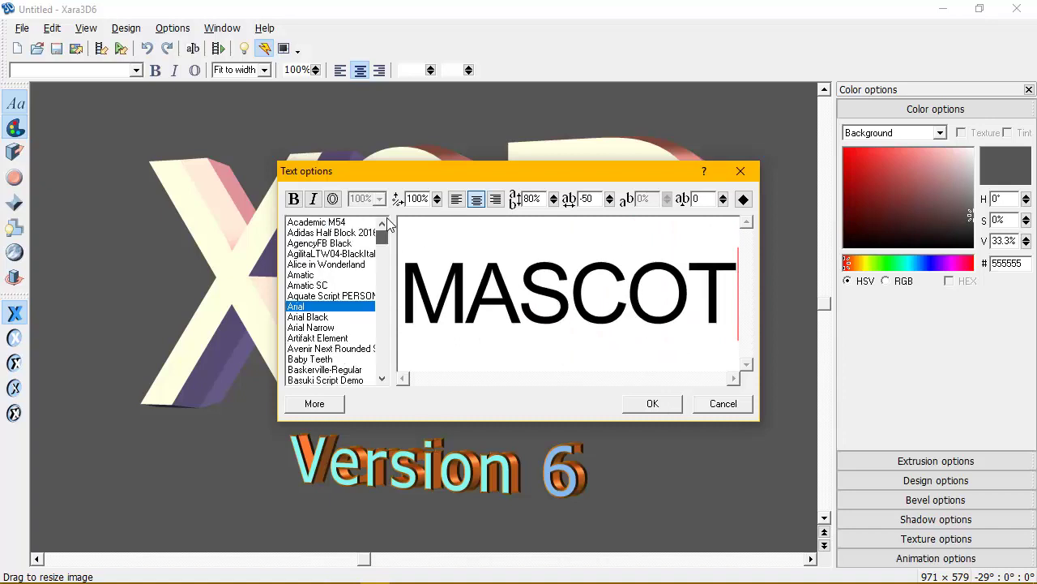
pyautogui.click(336, 222)
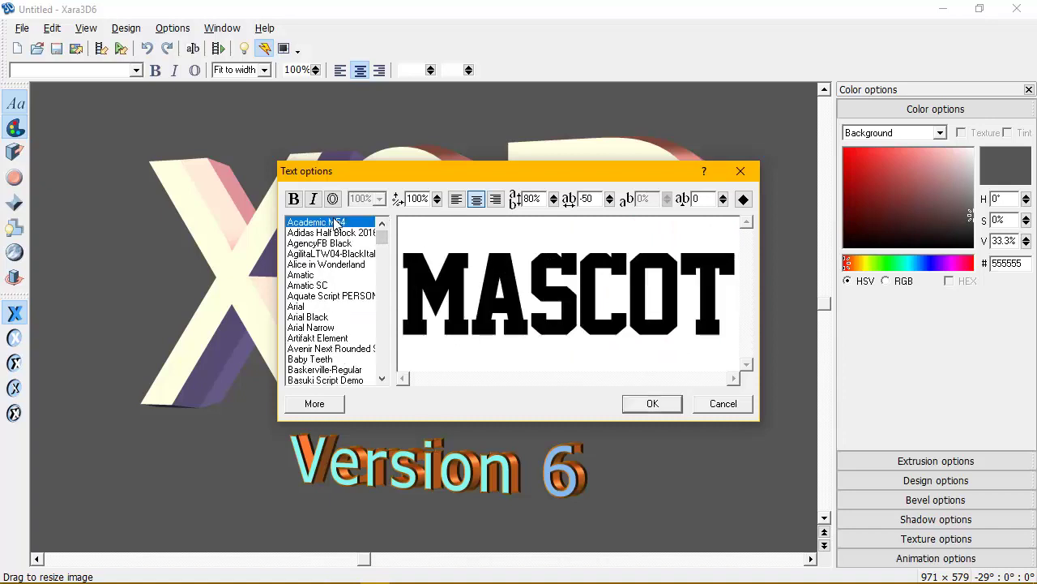
pyautogui.click(328, 233)
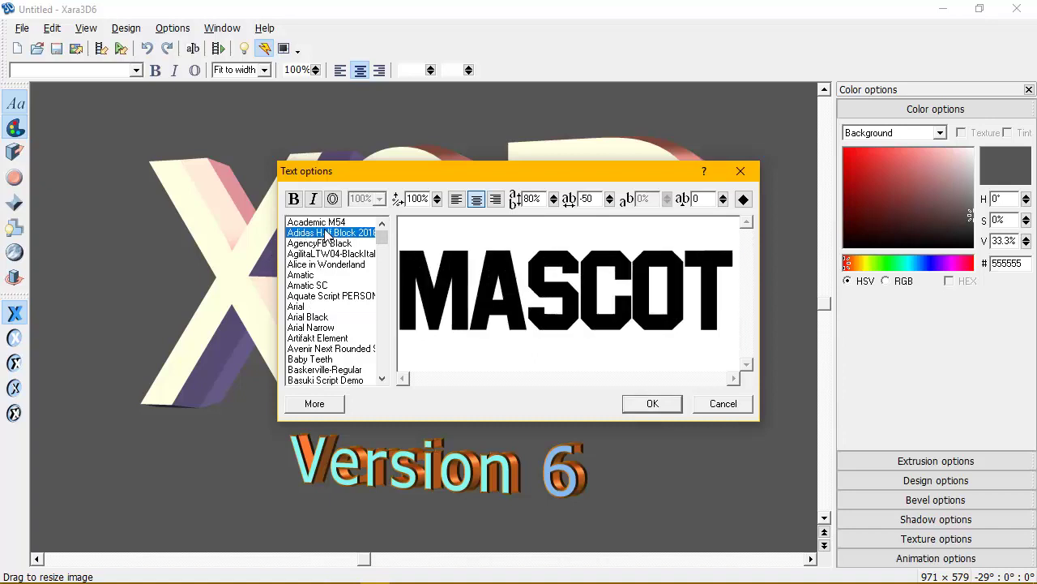
pyautogui.click(327, 225)
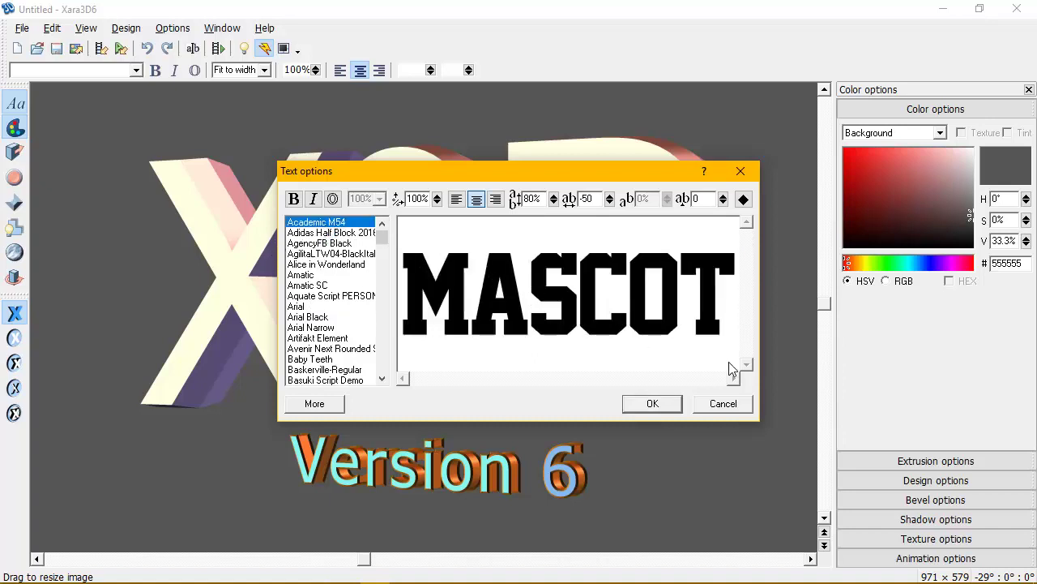
# - Apply the MASCOT text and rotate it to face more forward
pyautogui.click(653, 403)
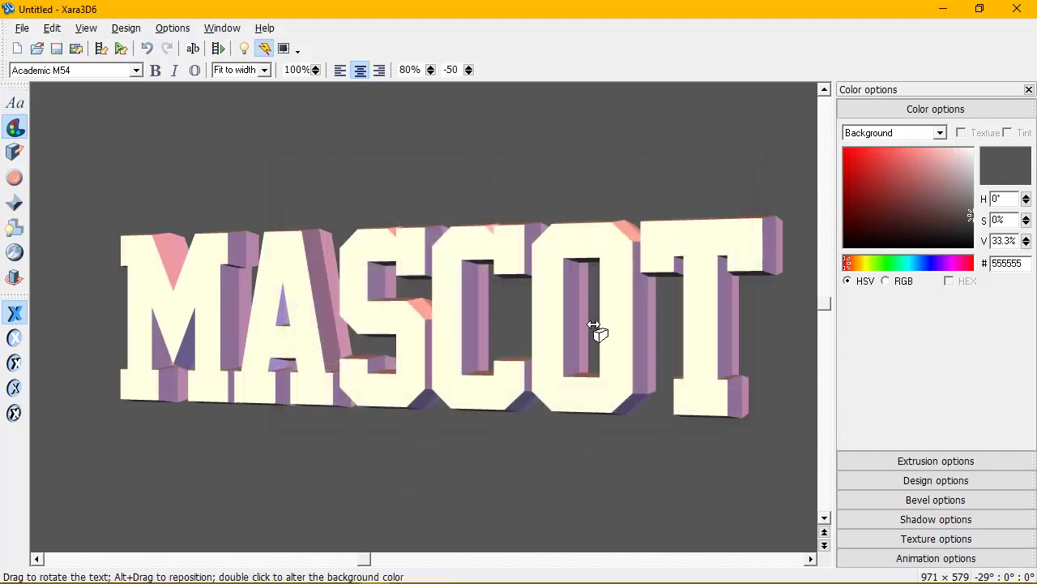
pyautogui.moveTo(613, 267); pyautogui.dragTo(651, 225)
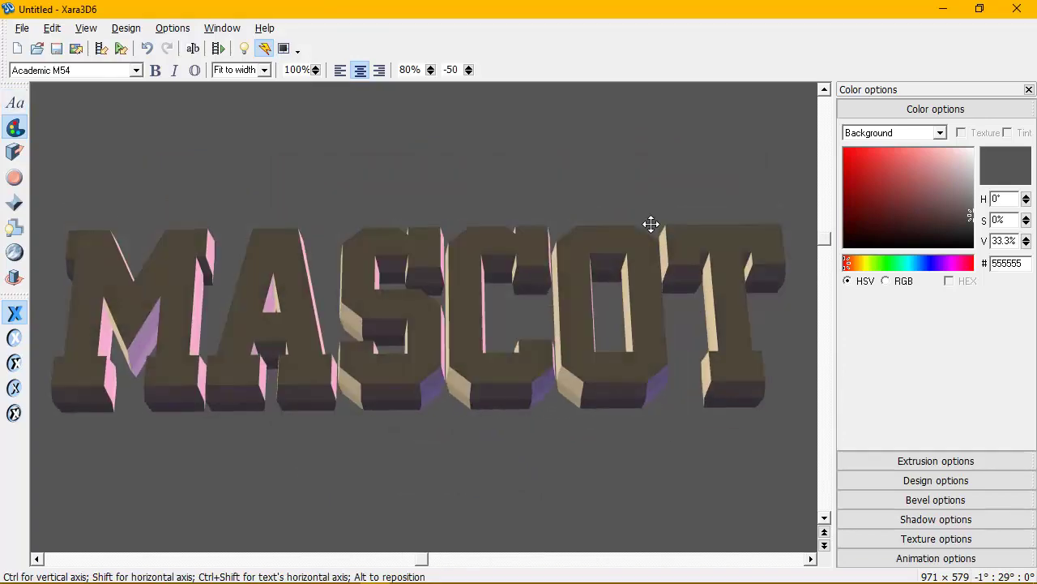
pyautogui.moveTo(493, 389)
pyautogui.mouseDown()
pyautogui.moveTo(523, 270)
pyautogui.moveTo(527, 398)
pyautogui.mouseUp()
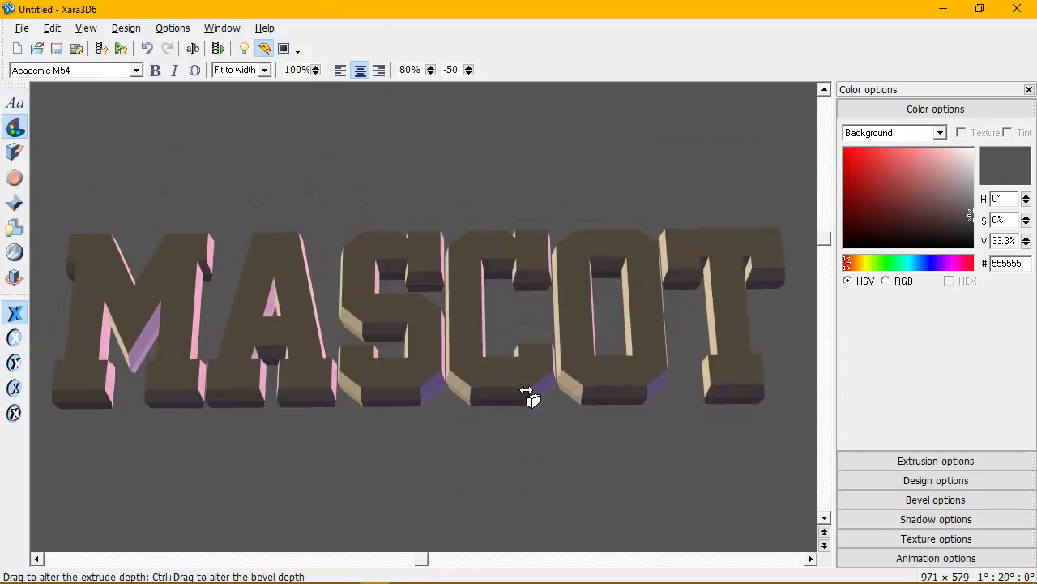
# - Widen MASCOT's letter spacing to 5 so the letters no longer overlap
pyautogui.click(15, 102)
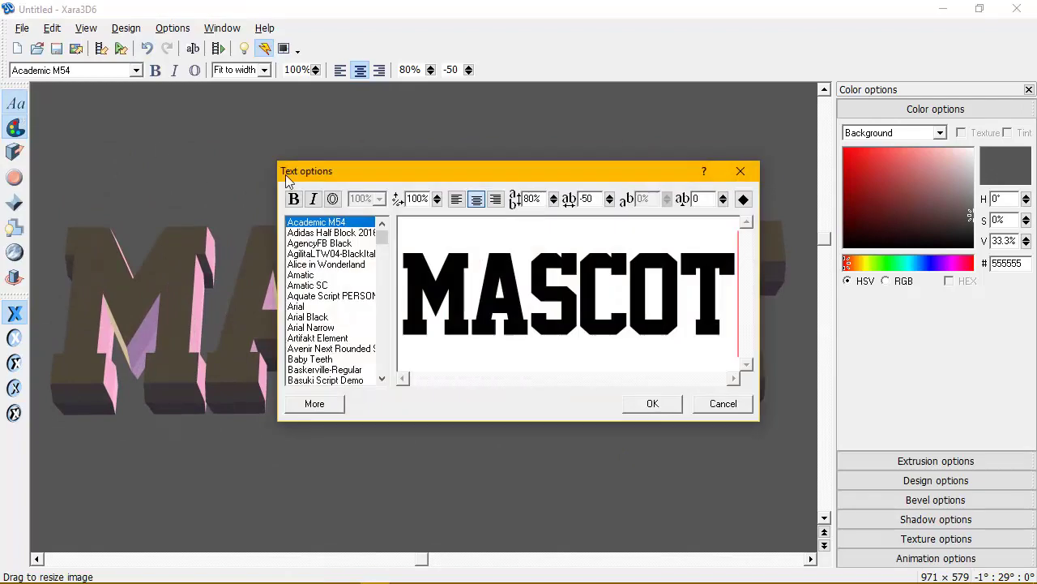
pyautogui.moveTo(609, 198)
pyautogui.mouseDown()
pyautogui.moveTo(611, 189)
pyautogui.moveTo(611, 202)
pyautogui.mouseUp()
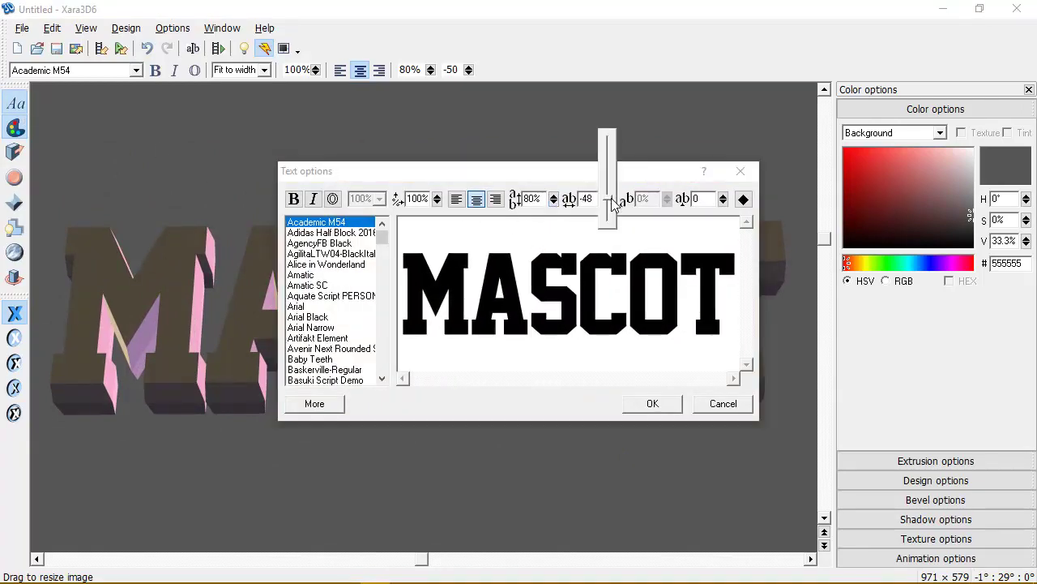
pyautogui.click(653, 403)
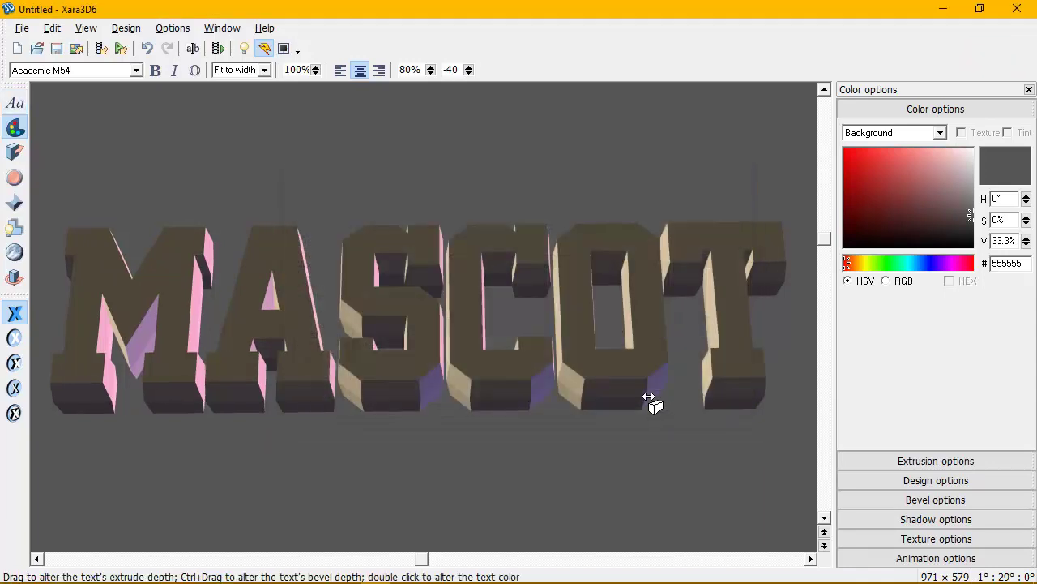
pyautogui.moveTo(535, 255); pyautogui.dragTo(537, 259)
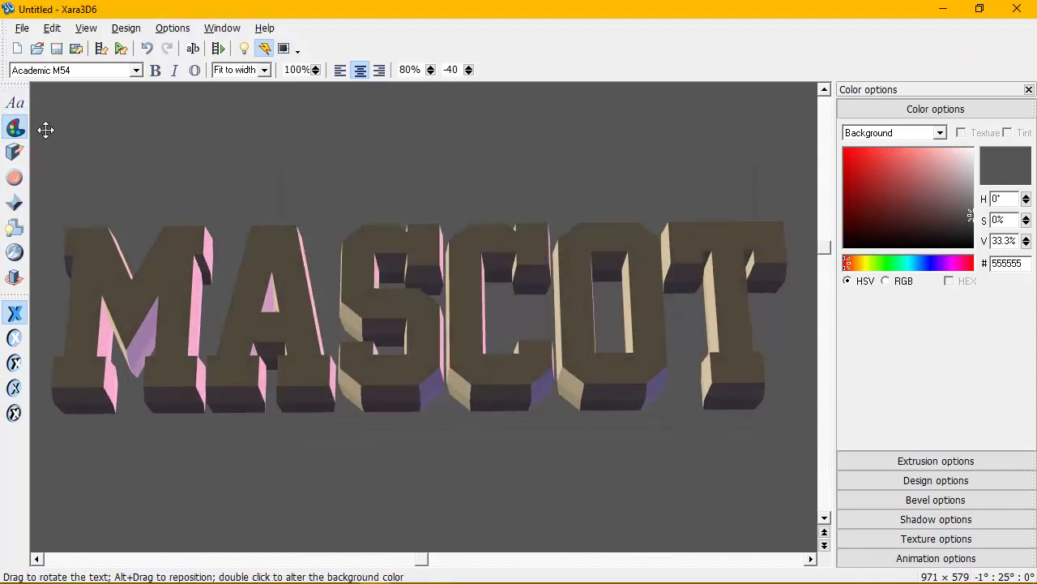
pyautogui.click(15, 102)
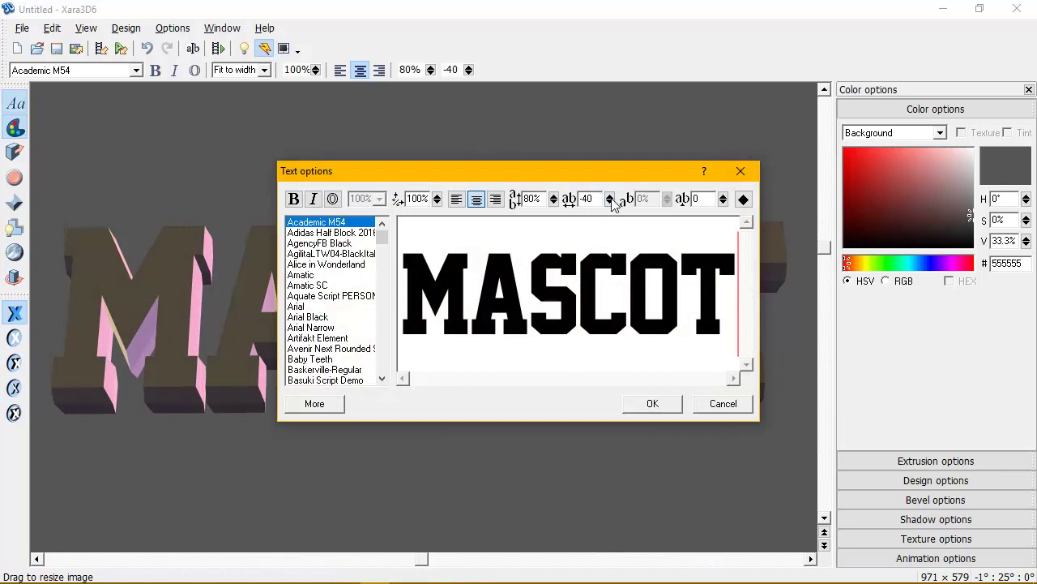
pyautogui.moveTo(614, 206); pyautogui.dragTo(612, 196)
pyautogui.click(652, 404)
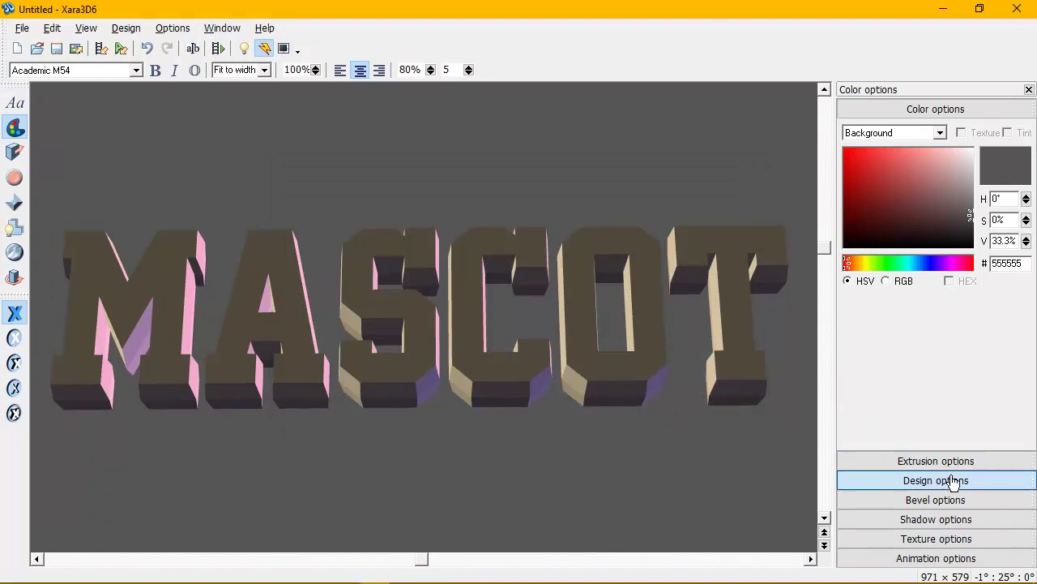
# - Try 30°, 45°, 60°, Square incut and Angled bevels, settle on Square faced, and show the lights
pyautogui.click(936, 499)
pyautogui.click(868, 218)
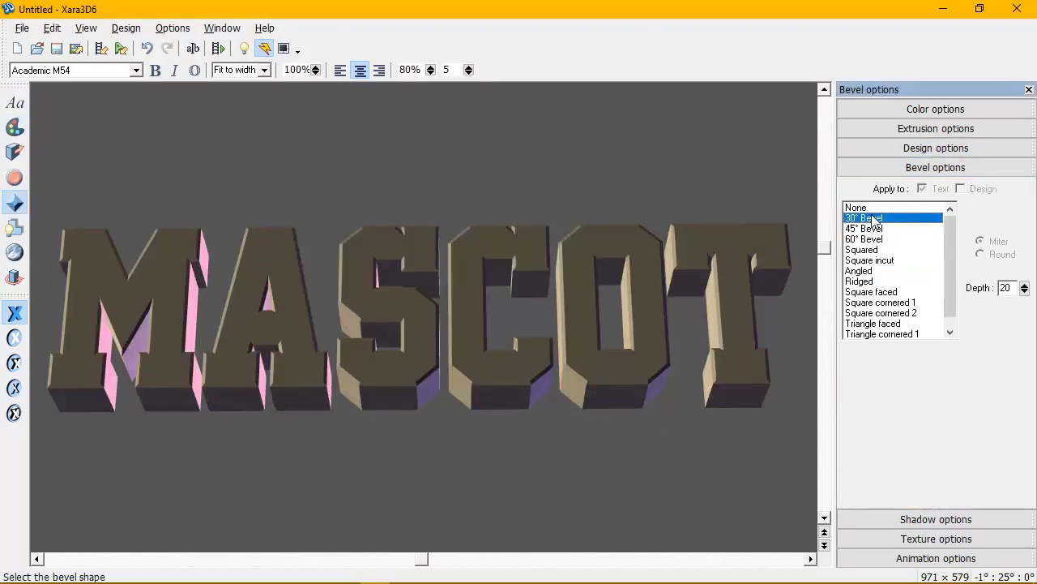
pyautogui.click(873, 228)
pyautogui.click(876, 239)
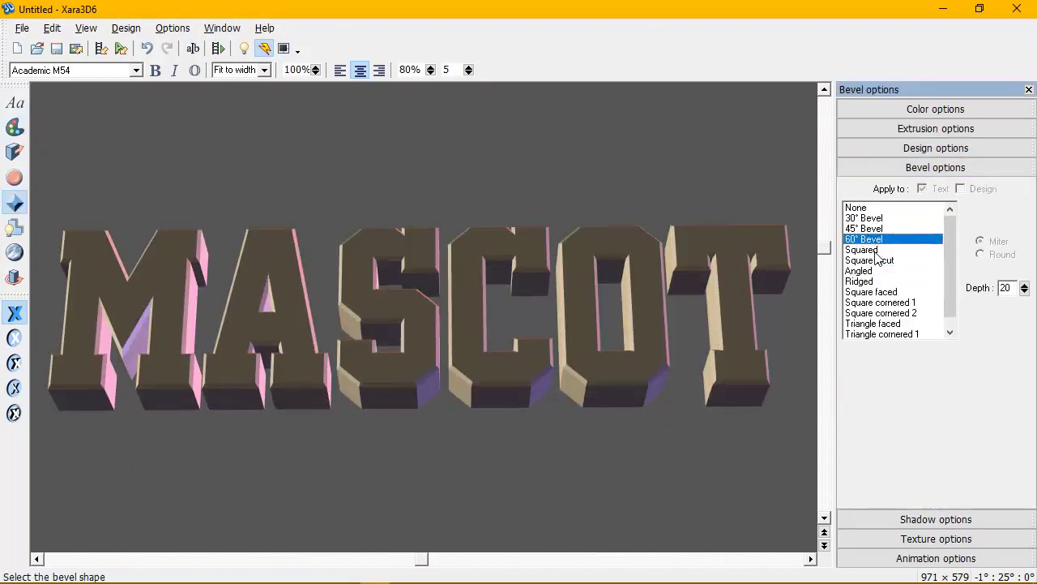
pyautogui.click(878, 261)
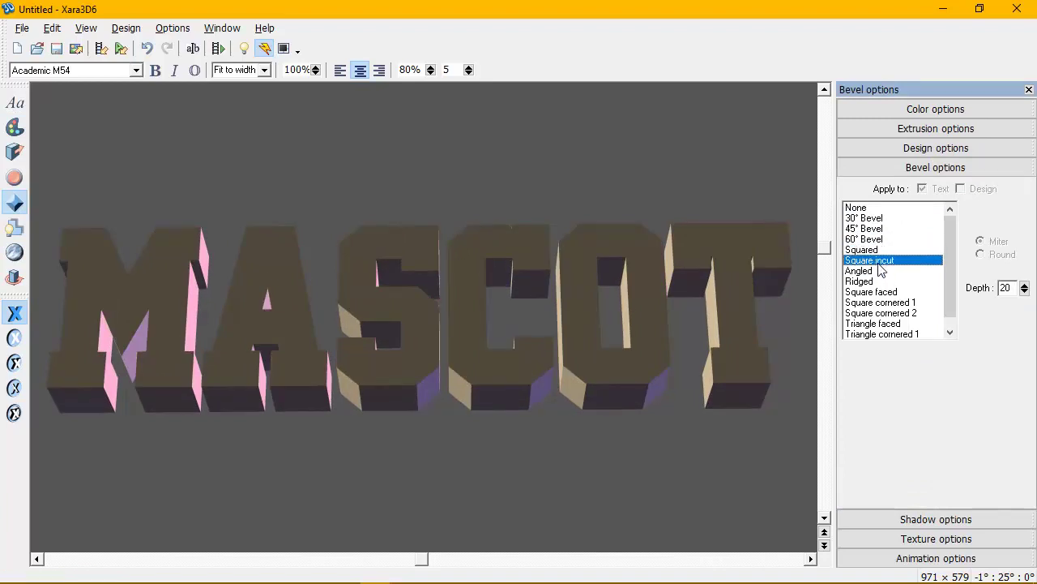
pyautogui.click(873, 273)
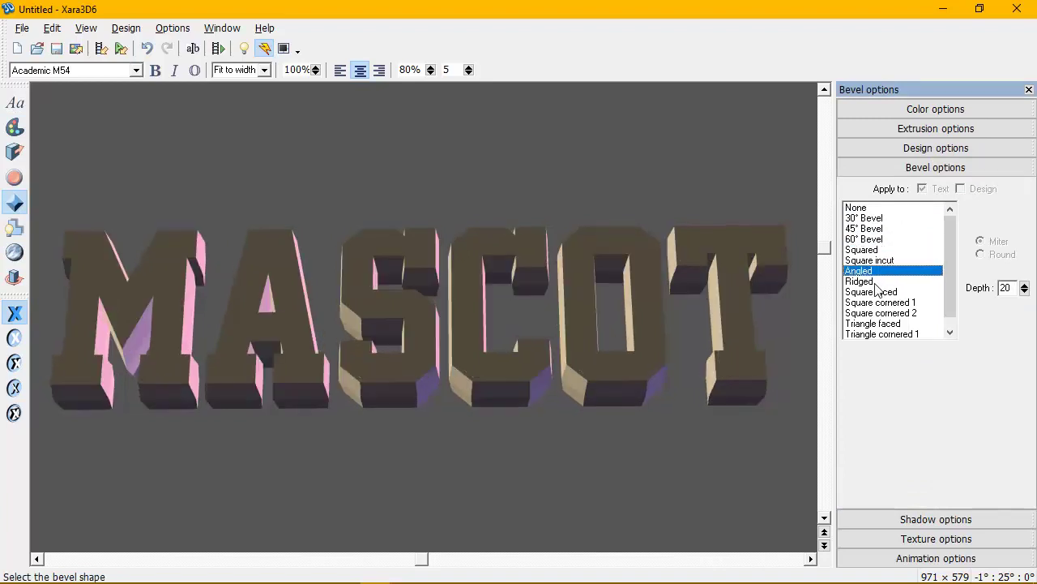
pyautogui.click(876, 291)
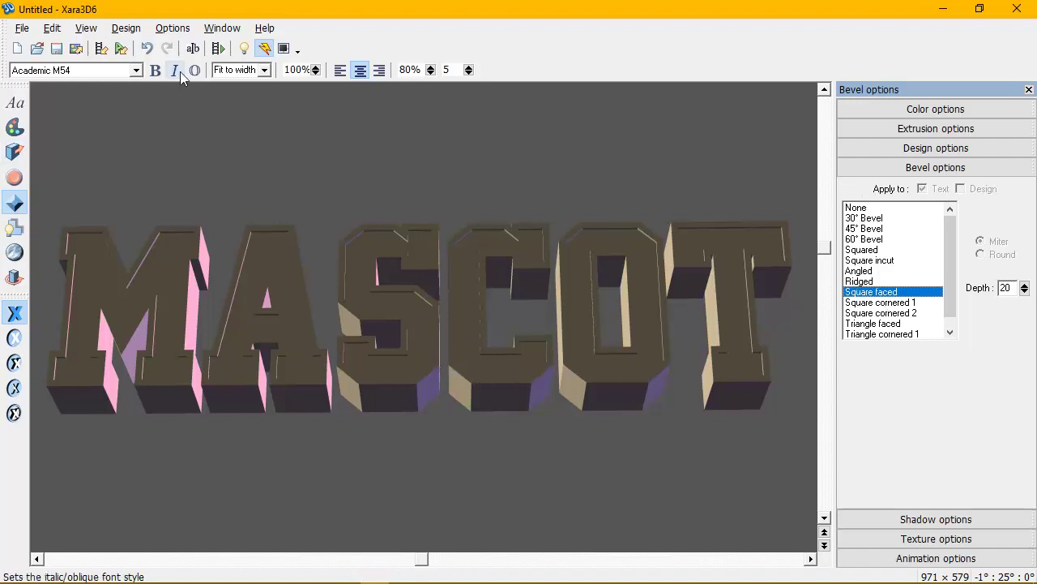
pyautogui.click(246, 49)
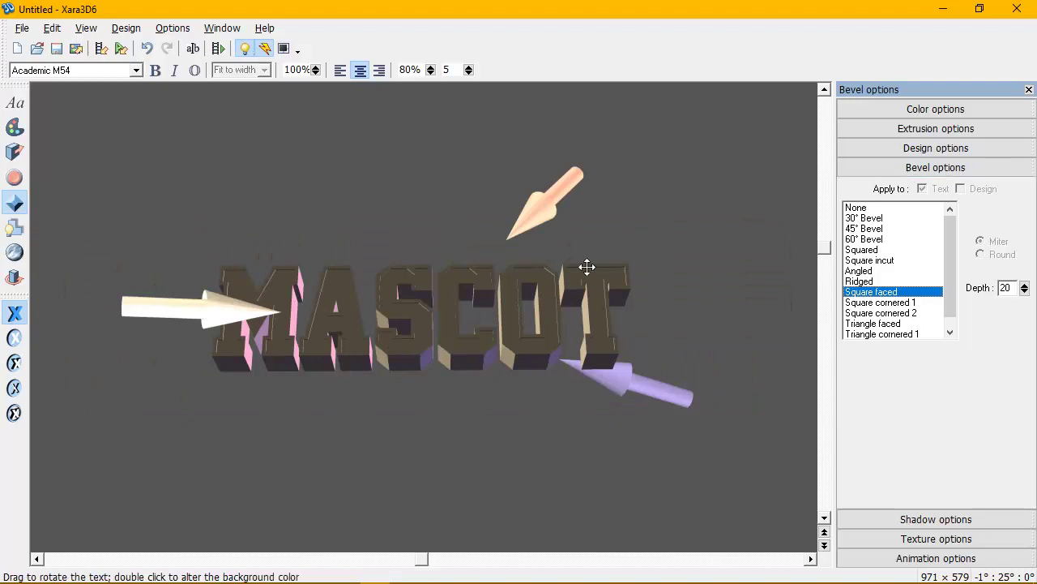
# - Make Light 1 pure white (FFFFFF) and aim it down onto MASCOT from above
pyautogui.doubleClick(531, 293)
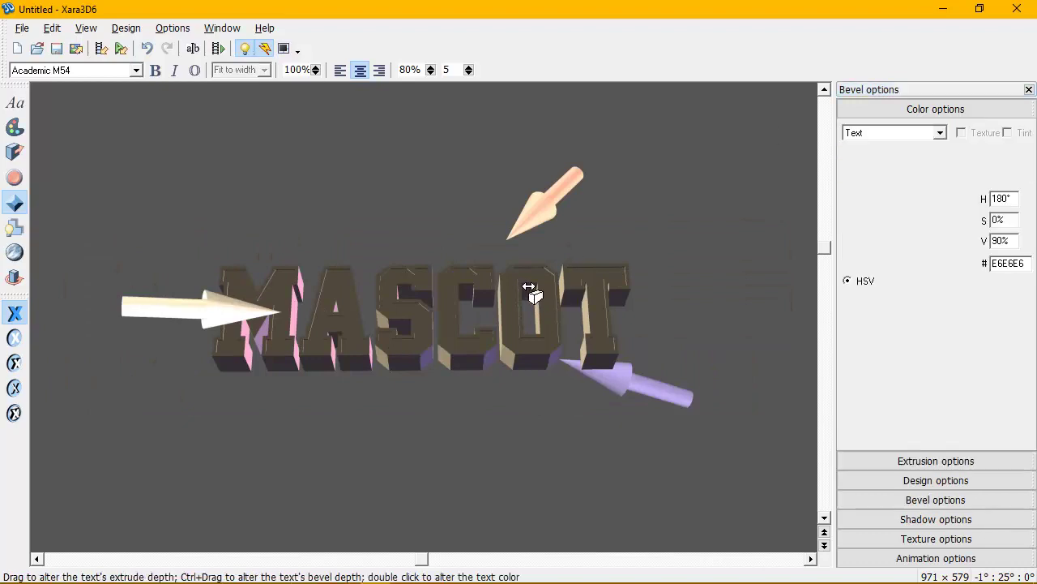
pyautogui.doubleClick(232, 320)
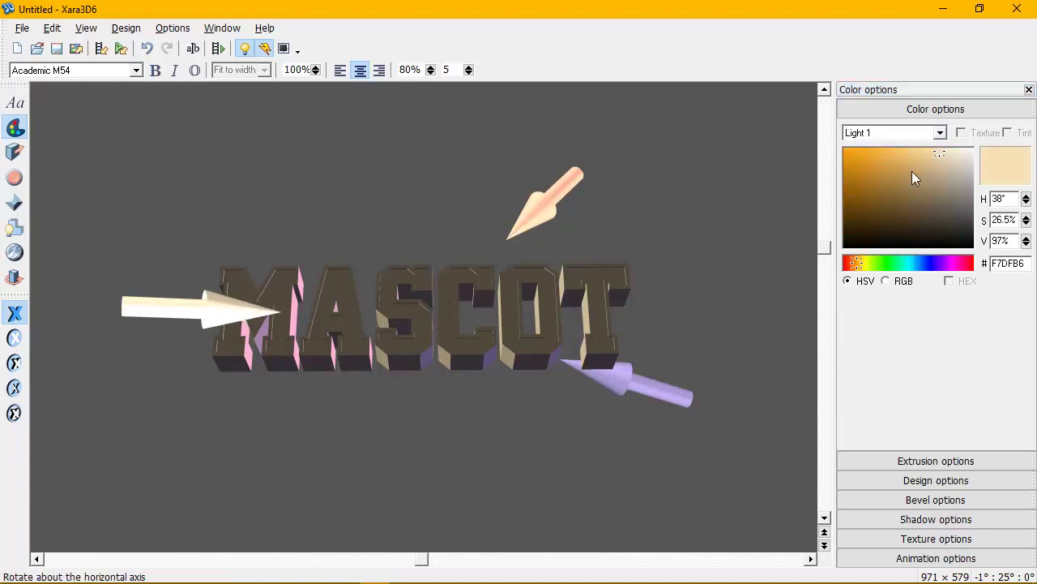
pyautogui.moveTo(913, 173); pyautogui.dragTo(1009, 131)
pyautogui.moveTo(220, 313)
pyautogui.mouseDown()
pyautogui.moveTo(381, 263)
pyautogui.moveTo(446, 268)
pyautogui.moveTo(498, 306)
pyautogui.moveTo(444, 309)
pyautogui.moveTo(447, 290)
pyautogui.mouseUp()
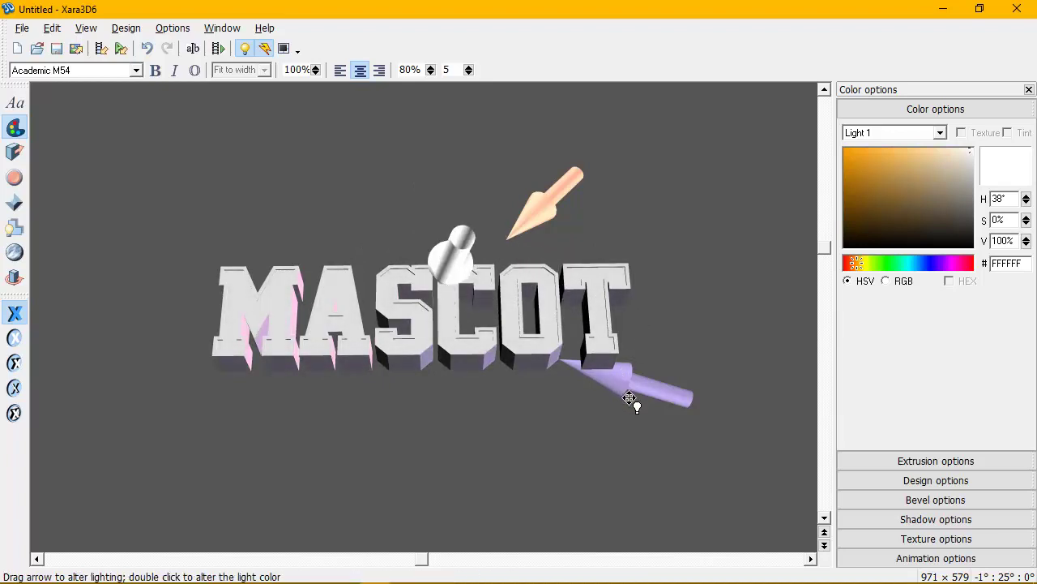
pyautogui.doubleClick(483, 365)
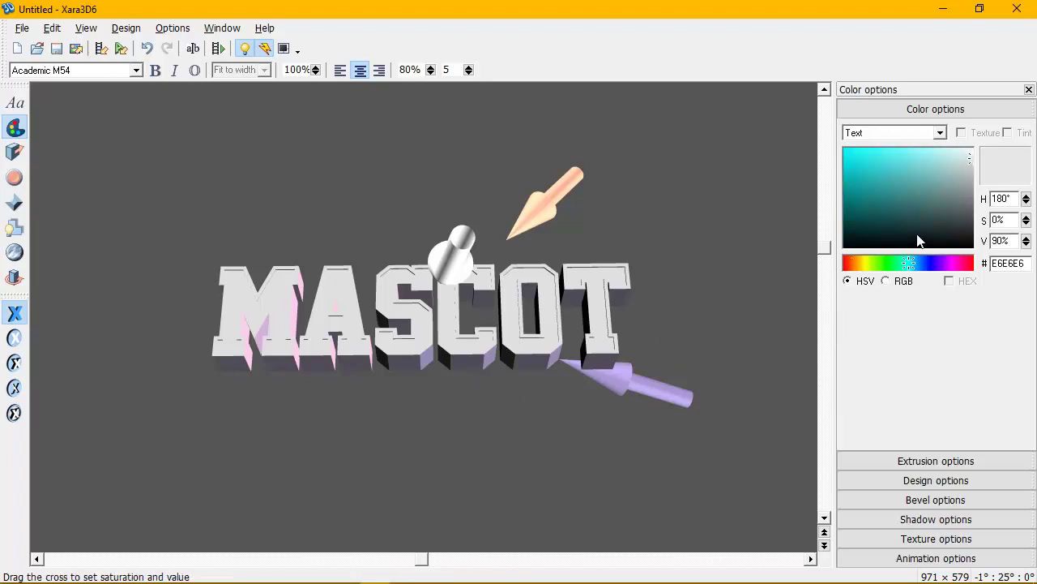
# - Colour the MASCOT text dark grey 3A3C3C with white FFFFFF letter faces
pyautogui.click(968, 223)
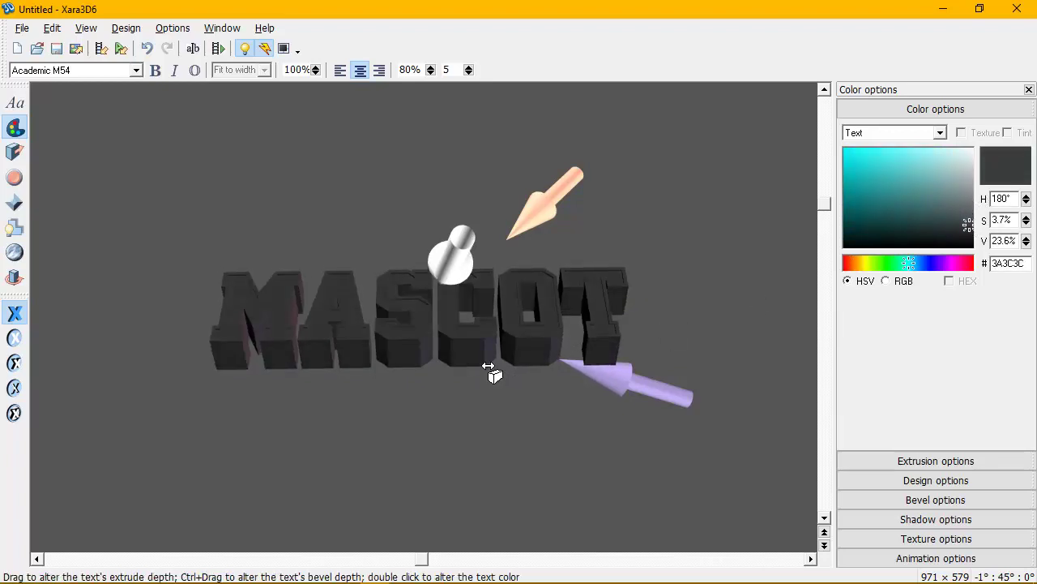
pyautogui.click(939, 132)
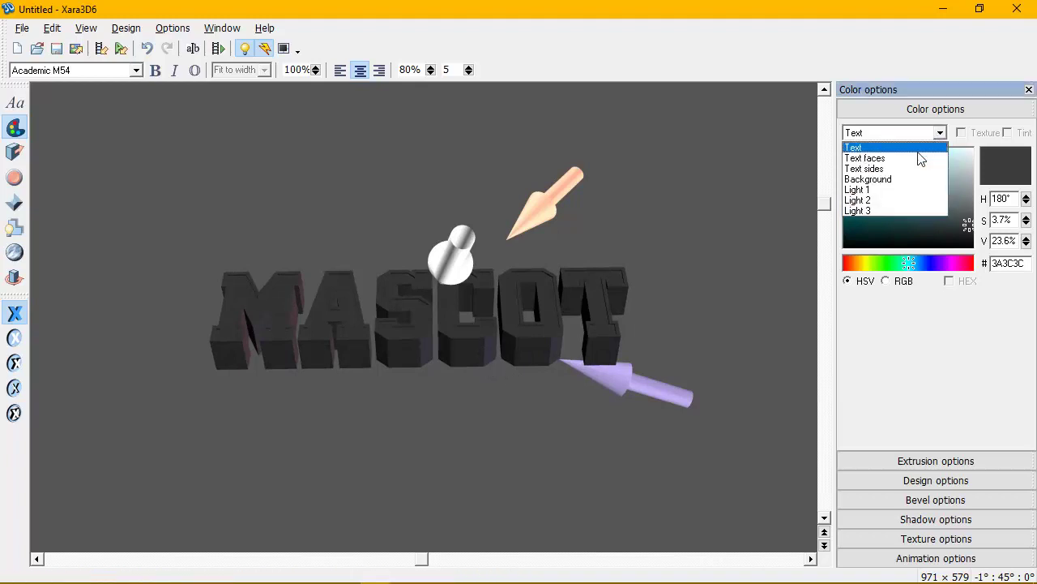
pyautogui.click(898, 170)
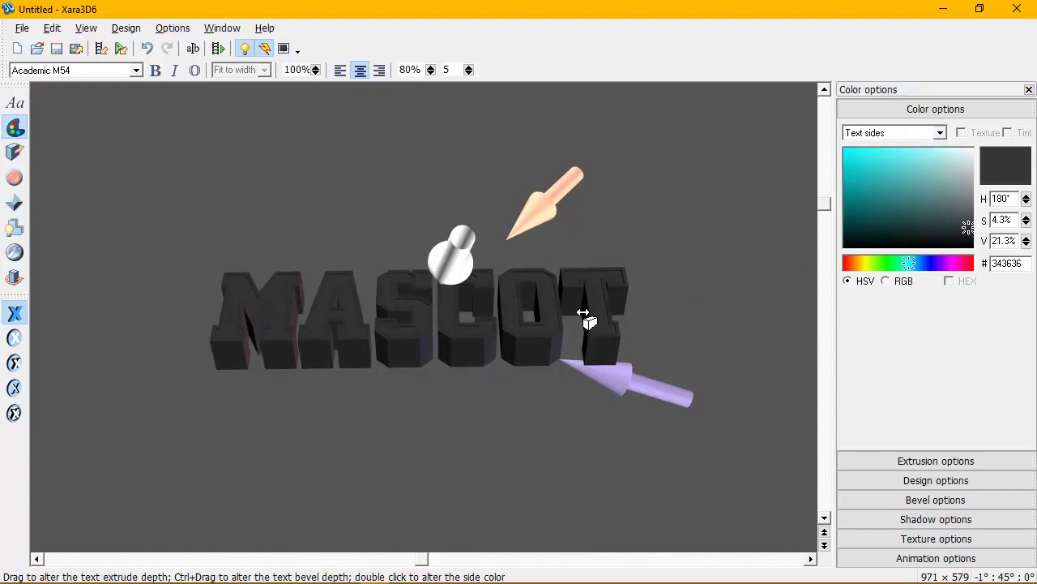
pyautogui.click(896, 132)
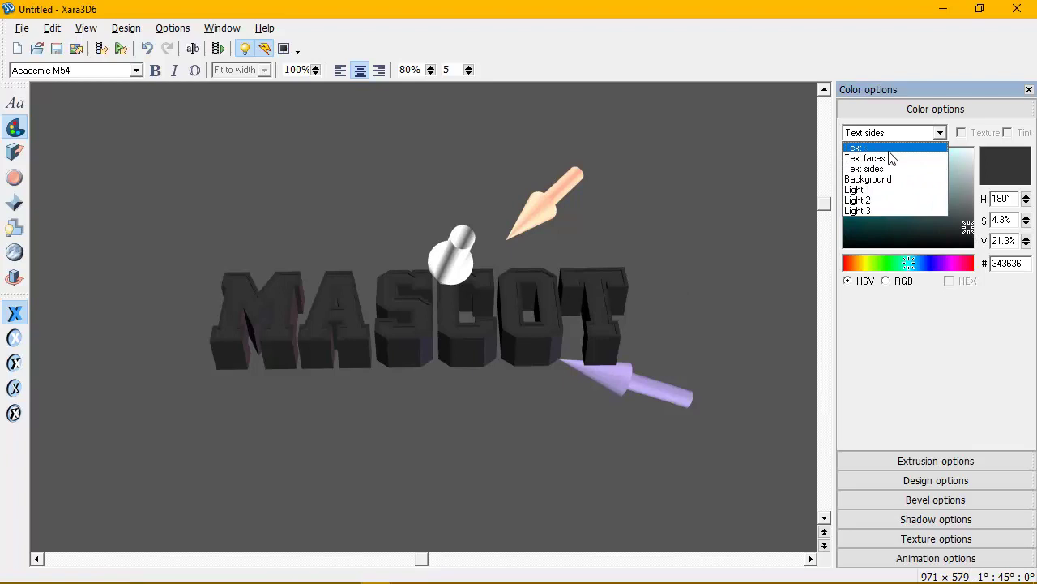
pyautogui.click(892, 158)
pyautogui.moveTo(937, 178); pyautogui.dragTo(973, 149)
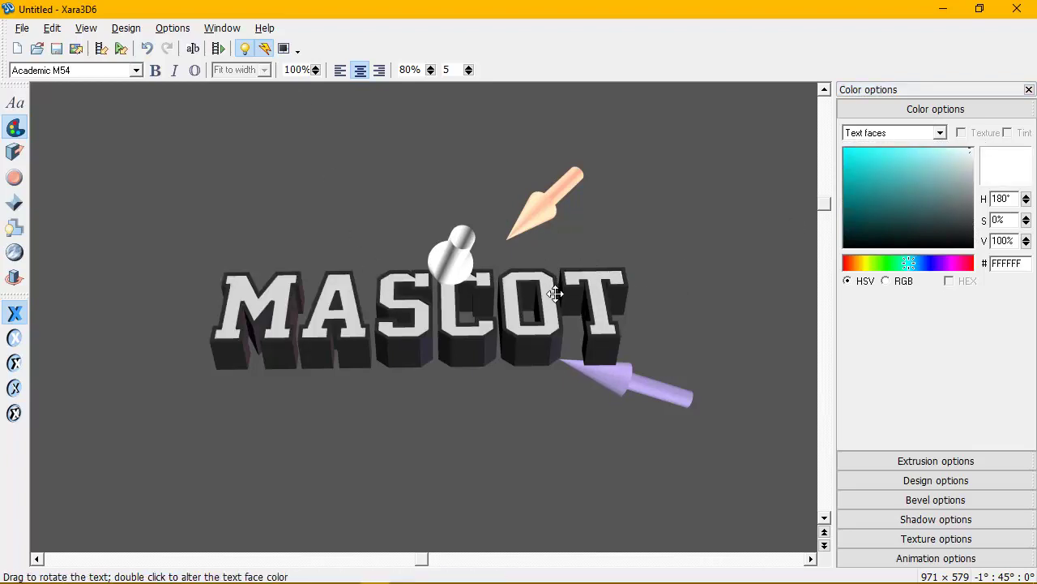
# - Turn the purple light grey and move it below the text; make the salmon light nearly white
pyautogui.moveTo(555, 294); pyautogui.dragTo(559, 316)
pyautogui.click(646, 395)
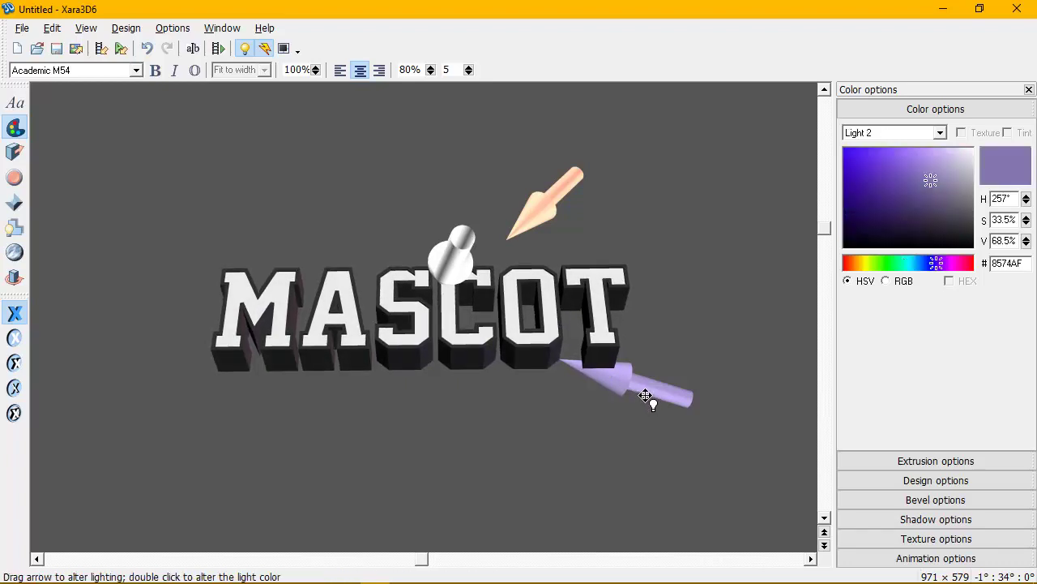
pyautogui.click(970, 192)
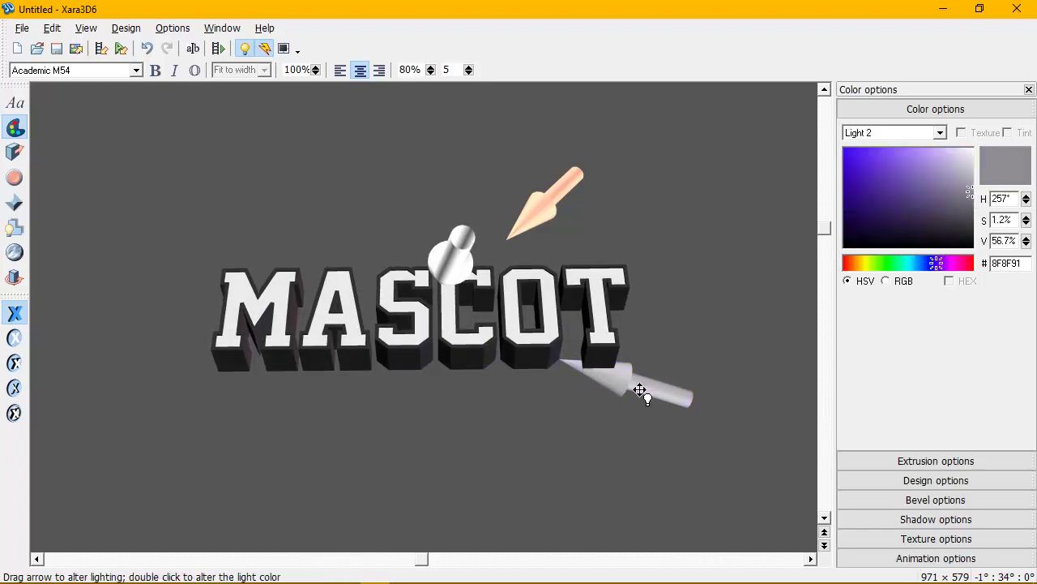
pyautogui.moveTo(641, 390); pyautogui.dragTo(571, 486)
pyautogui.click(458, 259)
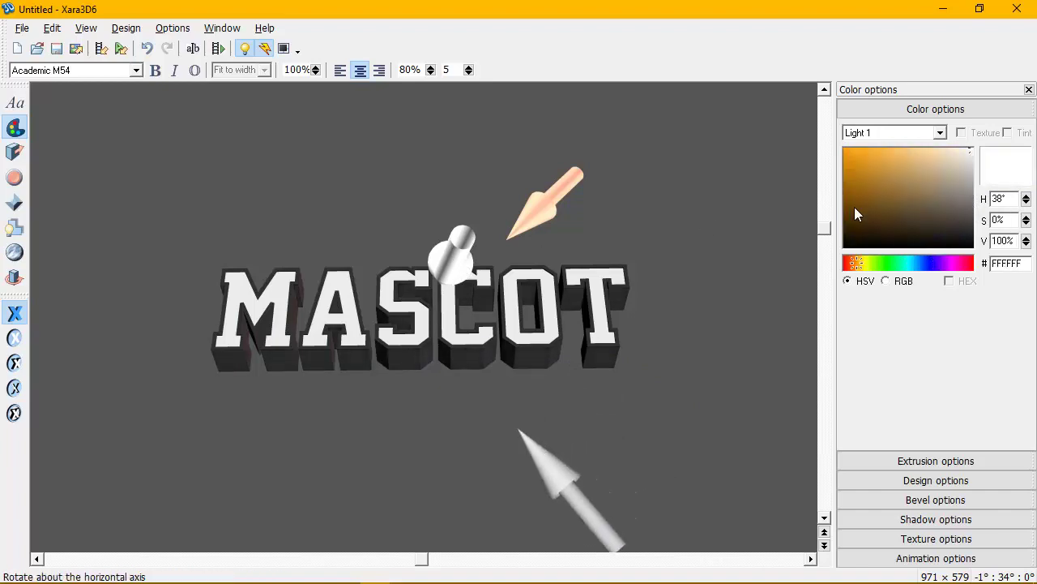
pyautogui.click(552, 214)
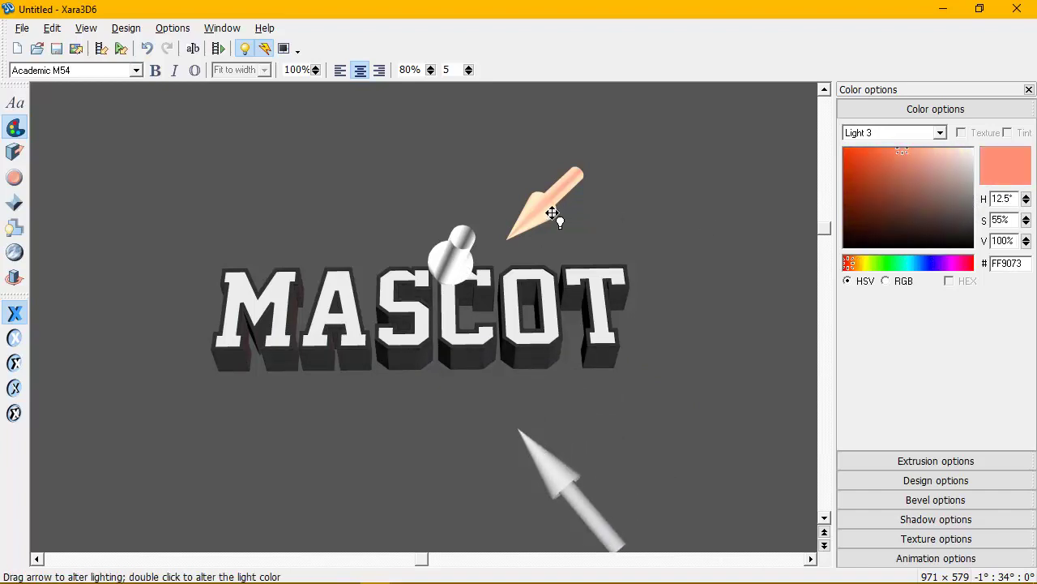
pyautogui.click(972, 179)
# - Darken the second light's grey and re-aim the lower and upper lights
pyautogui.click(567, 475)
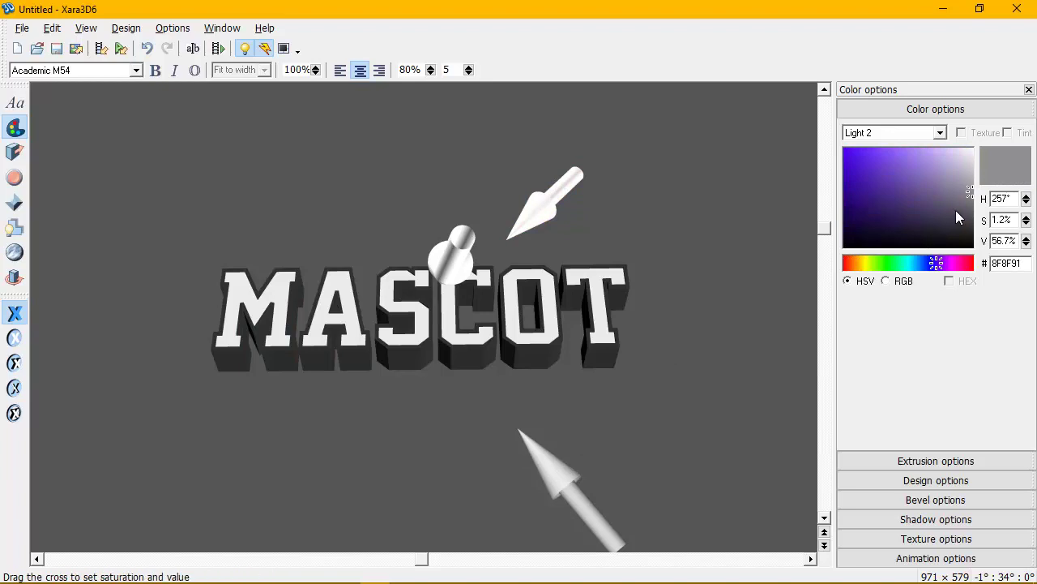
pyautogui.moveTo(958, 217); pyautogui.dragTo(975, 210)
pyautogui.moveTo(563, 479); pyautogui.dragTo(512, 505)
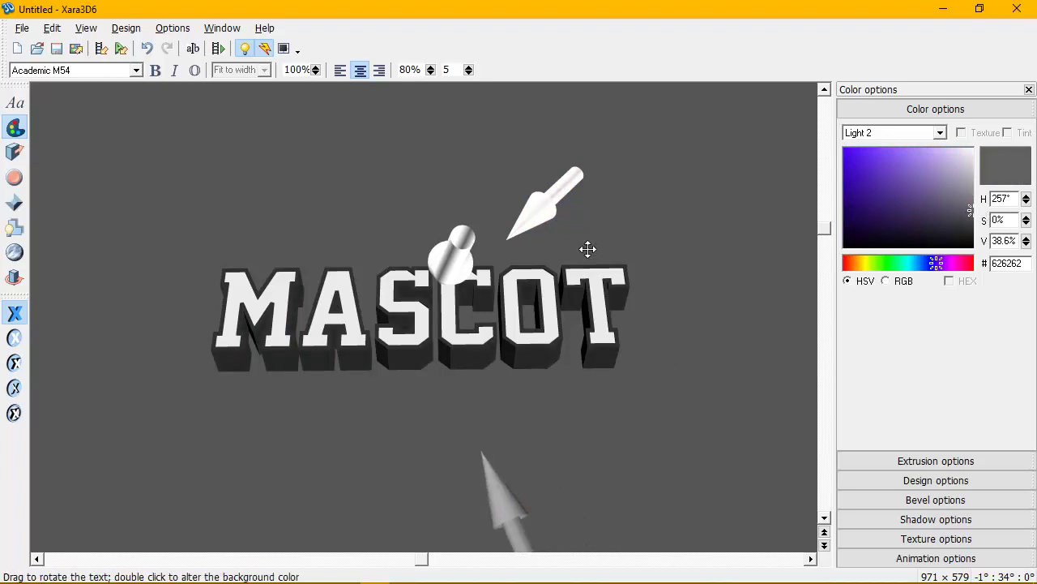
pyautogui.moveTo(589, 243)
pyautogui.mouseDown()
pyautogui.moveTo(588, 204)
pyautogui.moveTo(646, 158)
pyautogui.moveTo(675, 212)
pyautogui.mouseUp()
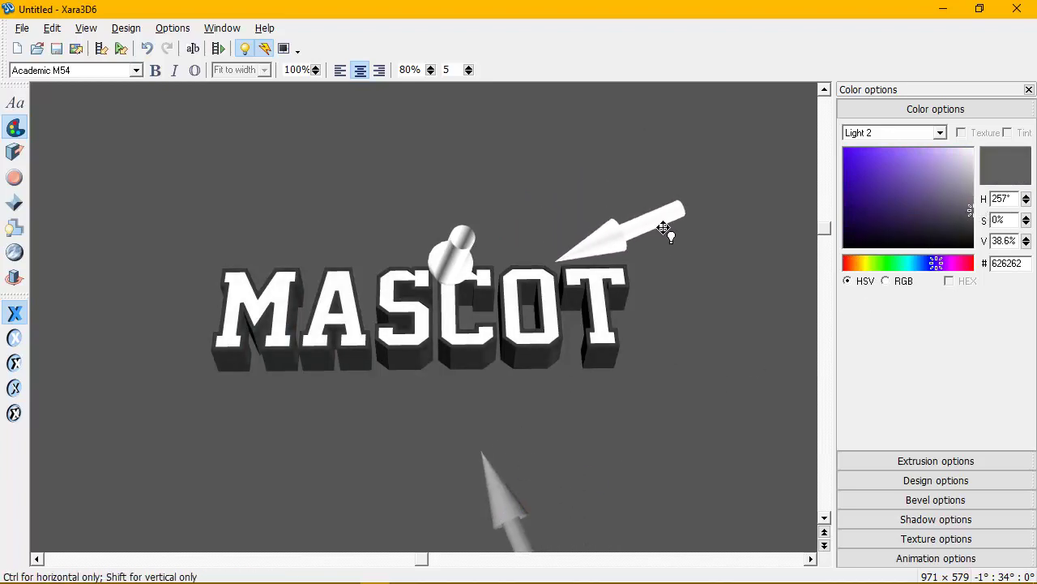
pyautogui.click(967, 195)
pyautogui.moveTo(971, 200); pyautogui.dragTo(970, 204)
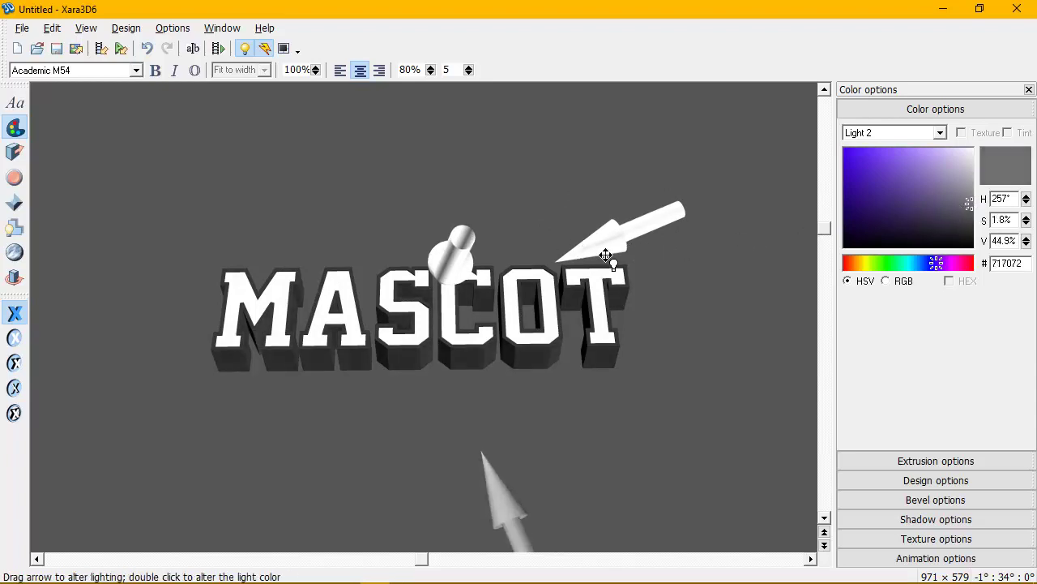
# - Set the third light to grey 939393 and move lights to MASCOT's left and below
pyautogui.click(610, 256)
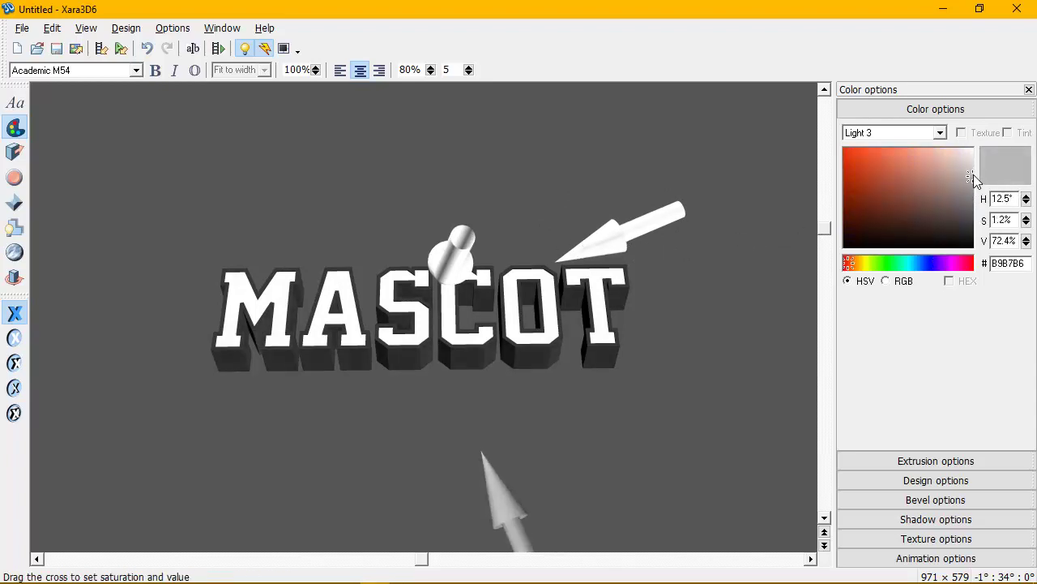
pyautogui.moveTo(974, 175); pyautogui.dragTo(974, 194)
pyautogui.moveTo(450, 252)
pyautogui.mouseDown()
pyautogui.moveTo(211, 289)
pyautogui.moveTo(547, 262)
pyautogui.moveTo(530, 216)
pyautogui.moveTo(538, 204)
pyautogui.mouseUp()
pyautogui.moveTo(622, 249)
pyautogui.mouseDown()
pyautogui.moveTo(665, 403)
pyautogui.moveTo(629, 492)
pyautogui.moveTo(612, 442)
pyautogui.mouseUp()
pyautogui.moveTo(535, 286); pyautogui.dragTo(533, 289)
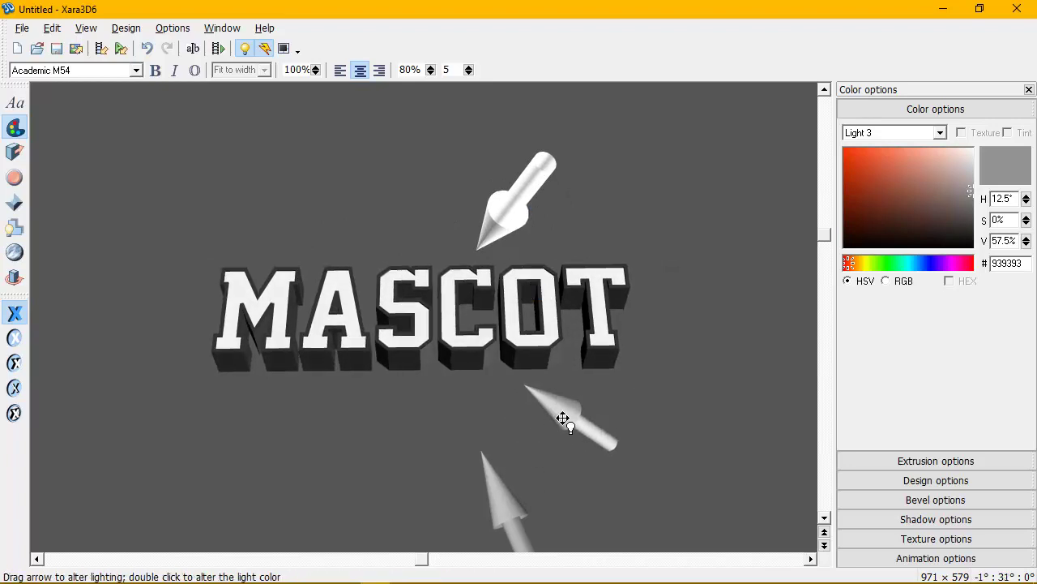
# - Fine-tune the bottom and top light directions, then hide the light arrows
pyautogui.moveTo(567, 418); pyautogui.dragTo(563, 470)
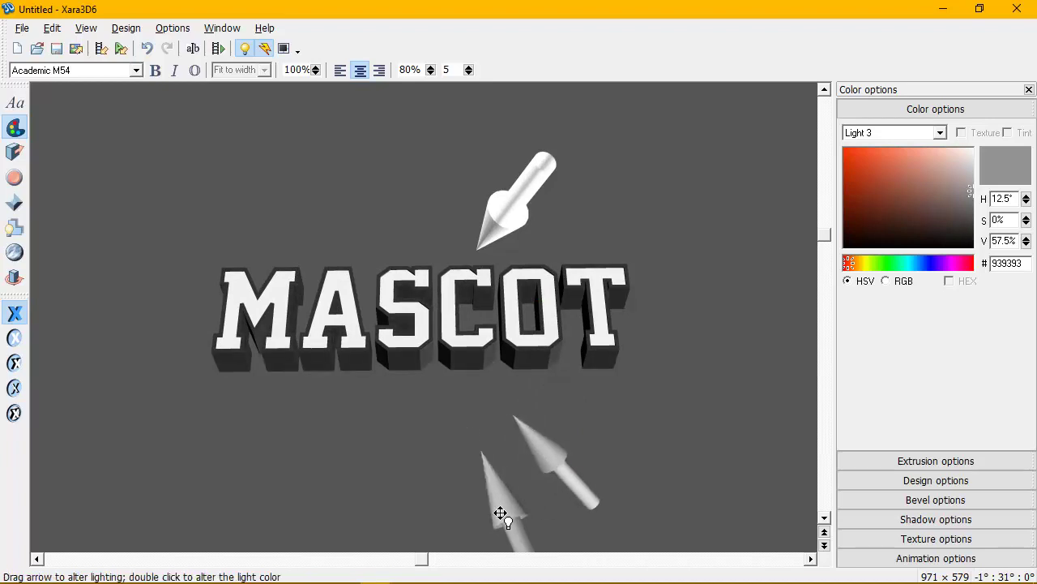
pyautogui.moveTo(500, 513)
pyautogui.mouseDown()
pyautogui.moveTo(434, 492)
pyautogui.moveTo(417, 498)
pyautogui.mouseUp()
pyautogui.moveTo(519, 230); pyautogui.dragTo(466, 269)
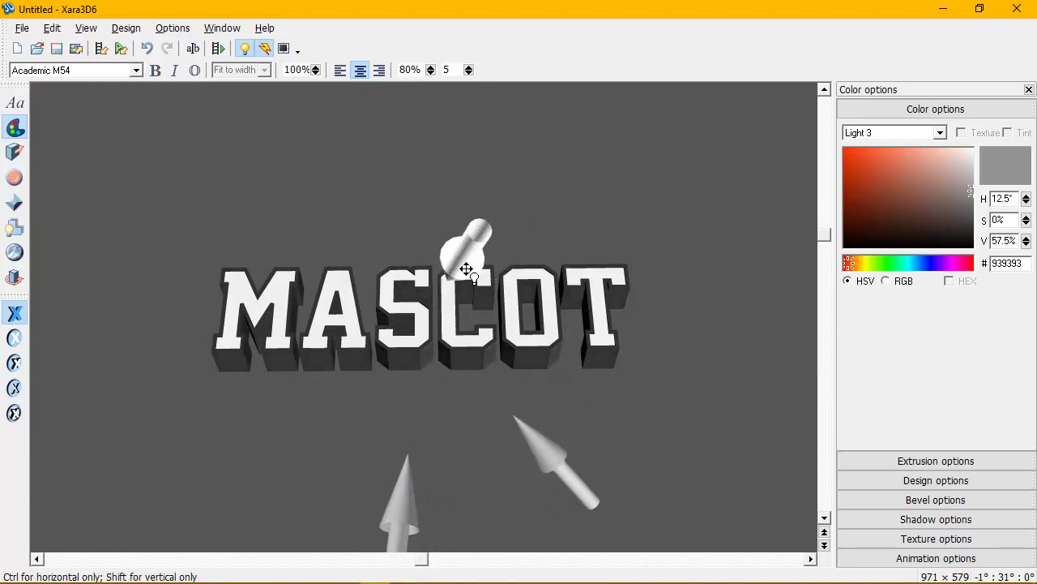
pyautogui.click(245, 48)
pyautogui.moveTo(621, 248); pyautogui.dragTo(623, 255)
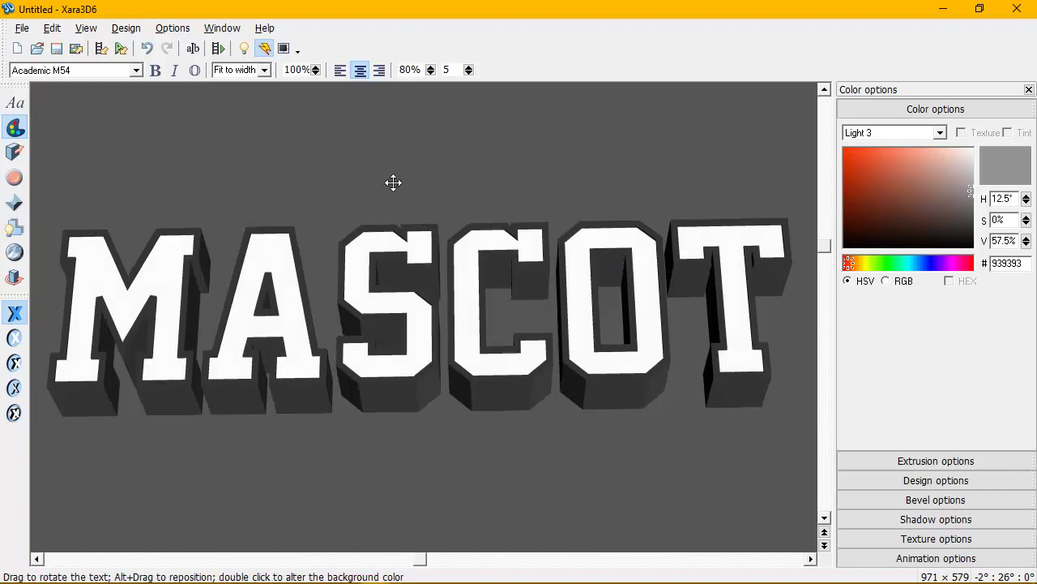
# - Swing the upper and bottom lights to new directions, then hide the light controls
pyautogui.click(250, 52)
pyautogui.moveTo(567, 457)
pyautogui.mouseDown()
pyautogui.moveTo(529, 474)
pyautogui.moveTo(609, 456)
pyautogui.moveTo(713, 345)
pyautogui.moveTo(602, 354)
pyautogui.moveTo(597, 157)
pyautogui.moveTo(609, 202)
pyautogui.mouseUp()
pyautogui.moveTo(423, 479)
pyautogui.mouseDown()
pyautogui.moveTo(484, 495)
pyautogui.moveTo(661, 445)
pyautogui.moveTo(653, 457)
pyautogui.mouseUp()
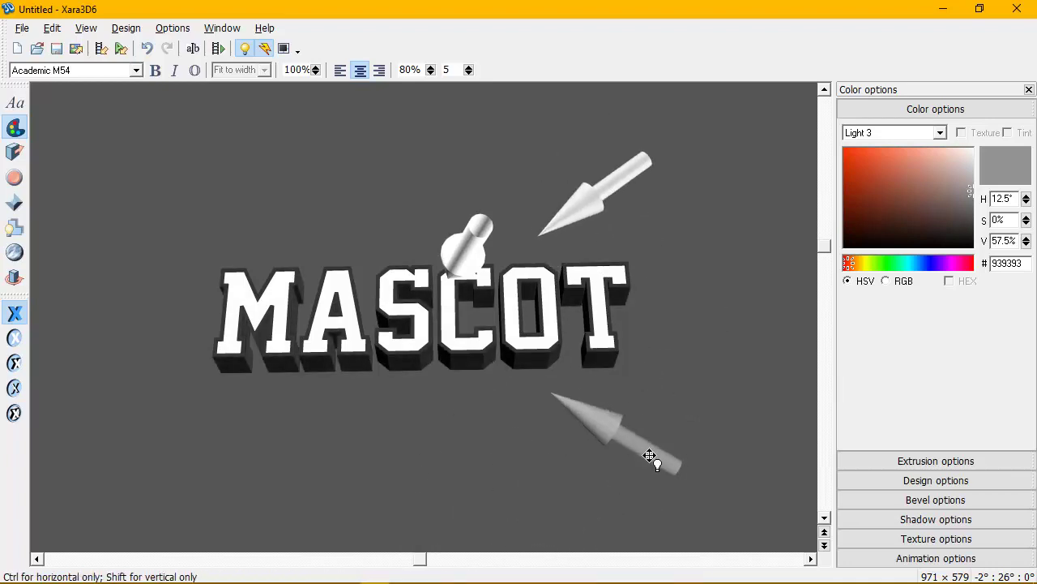
pyautogui.click(246, 47)
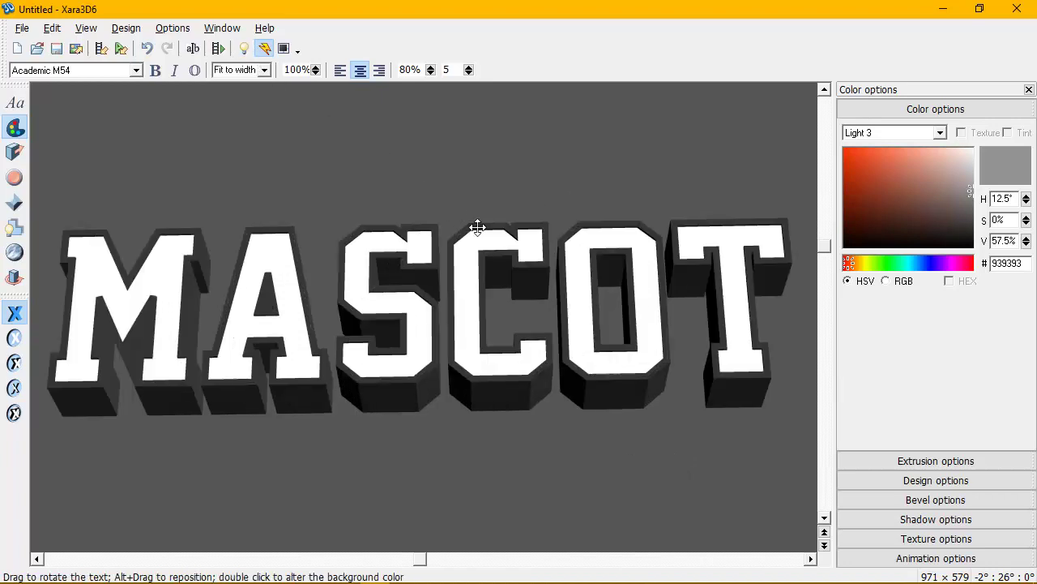
# - Level the MASCOT text at a 0° : 26° : 0° tilt
pyautogui.moveTo(493, 243); pyautogui.dragTo(497, 247)
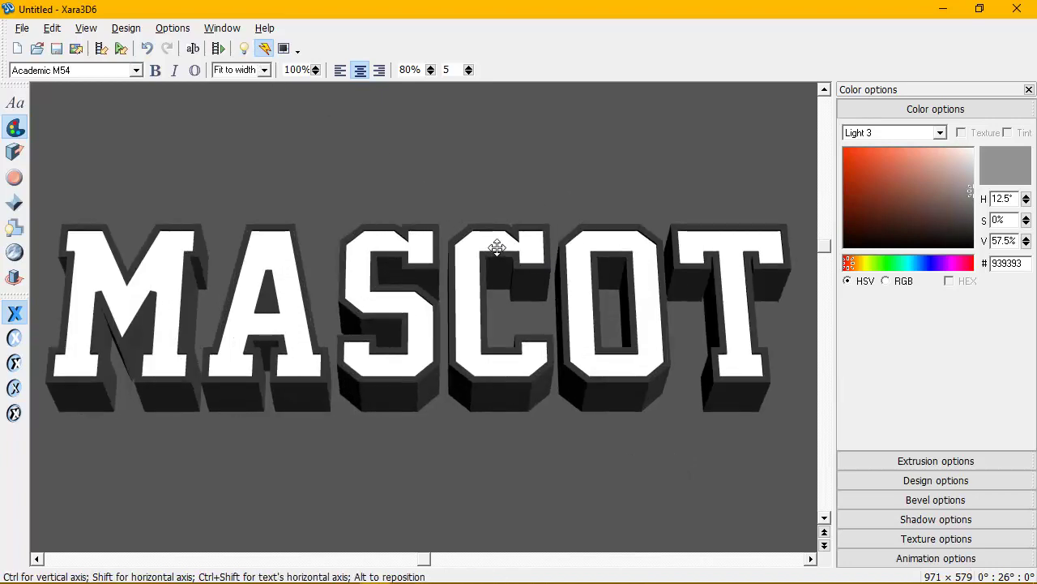
pyautogui.moveTo(478, 370); pyautogui.dragTo(481, 377)
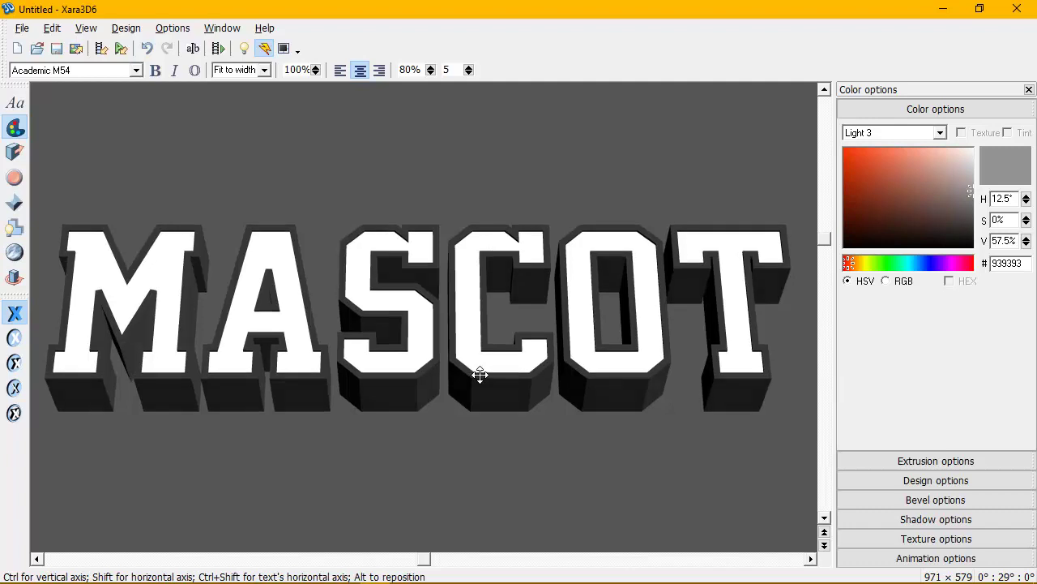
pyautogui.hotkey('ctrl', 'z')
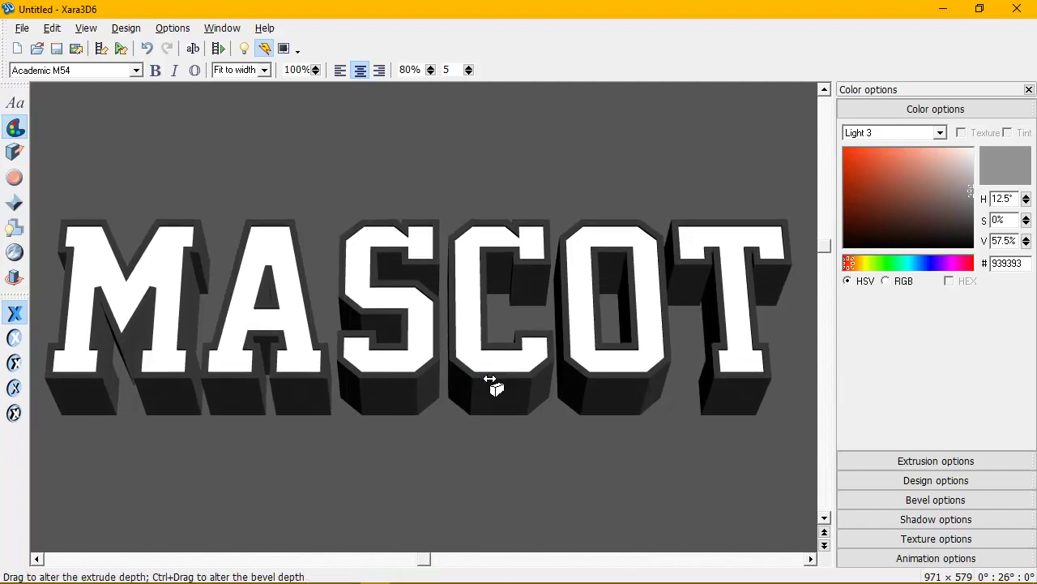
pyautogui.moveTo(485, 303); pyautogui.dragTo(481, 296)
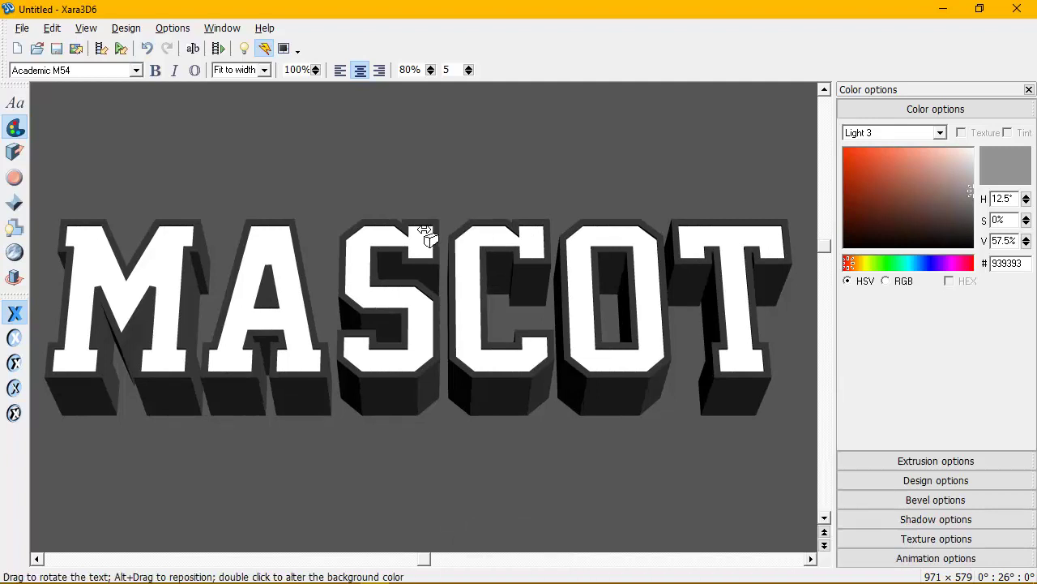
pyautogui.moveTo(485, 245); pyautogui.dragTo(499, 244)
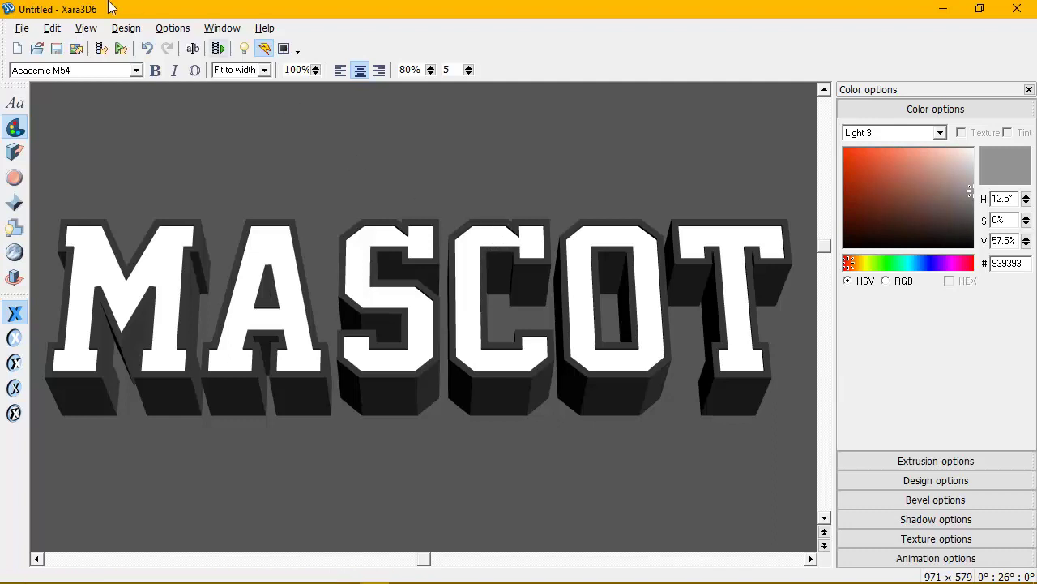
# - Export the design as LOGO with a width and height of 2000 pixels
pyautogui.click(22, 29)
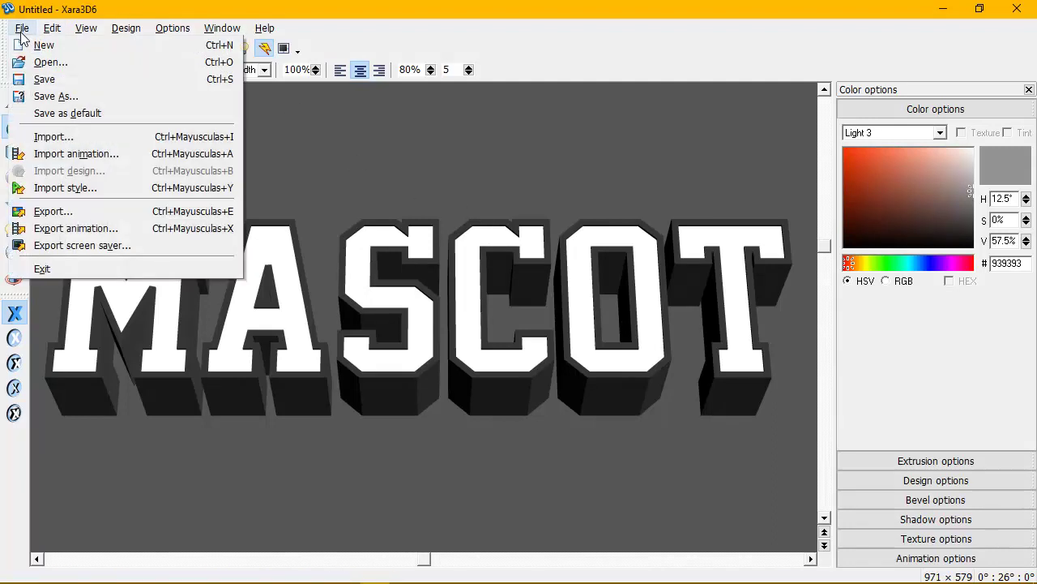
pyautogui.click(91, 212)
pyautogui.write('LOGO')
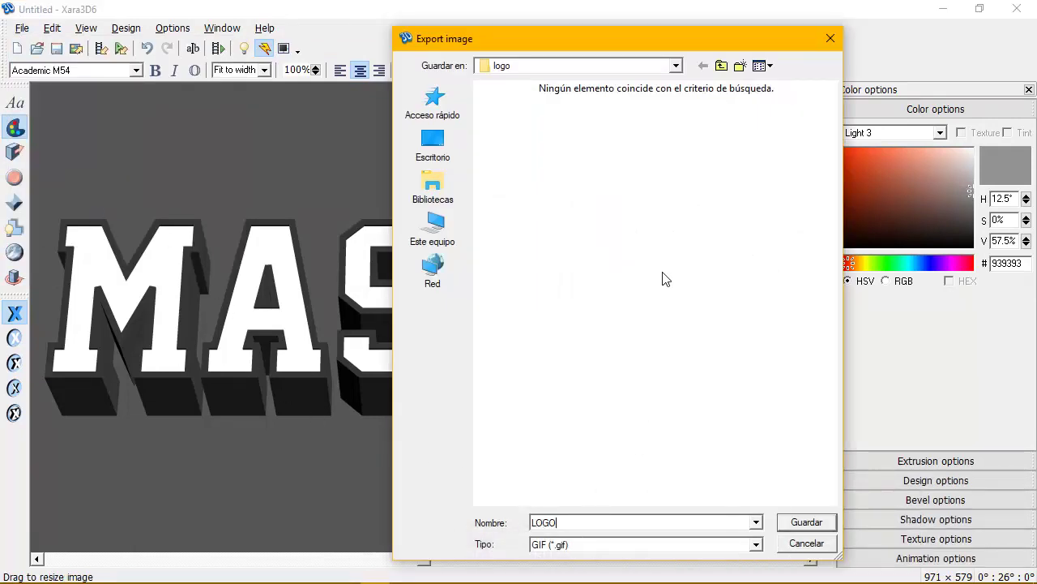
pyautogui.click(806, 522)
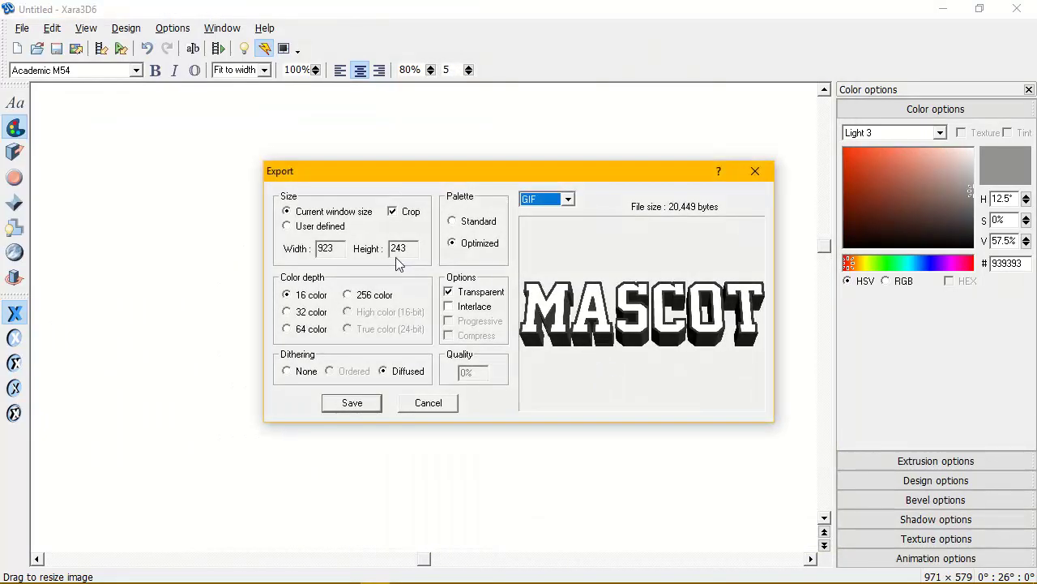
pyautogui.doubleClick(325, 248)
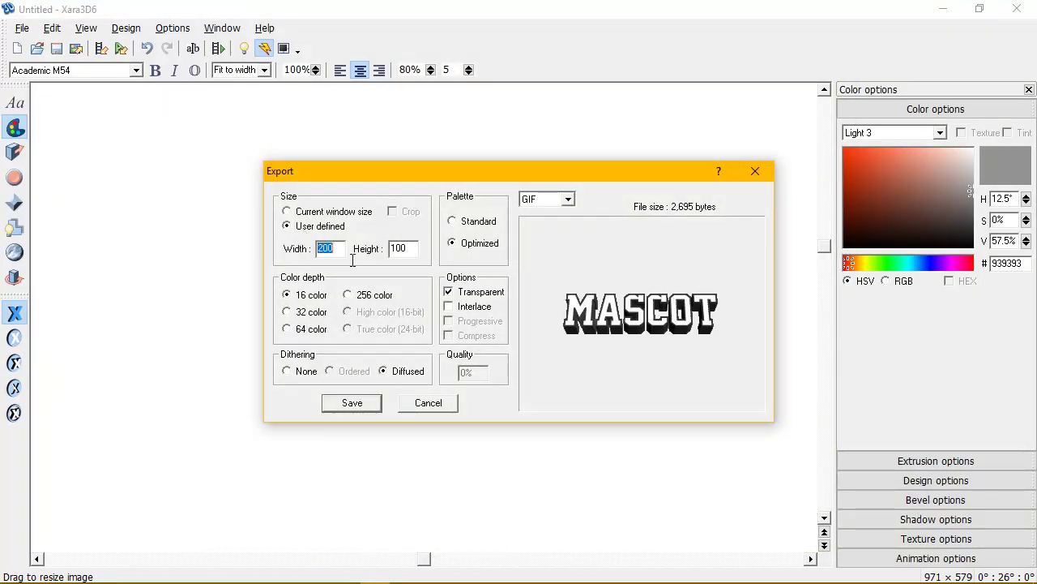
pyautogui.doubleClick(327, 248)
pyautogui.write('2000')
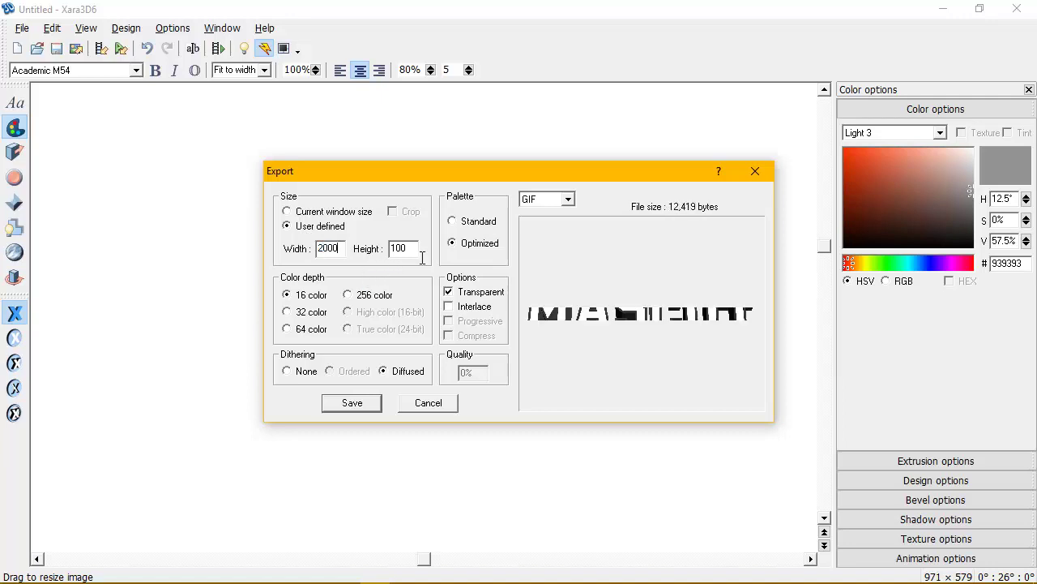
pyautogui.click(391, 249)
pyautogui.doubleClick(398, 249)
pyautogui.write('2')
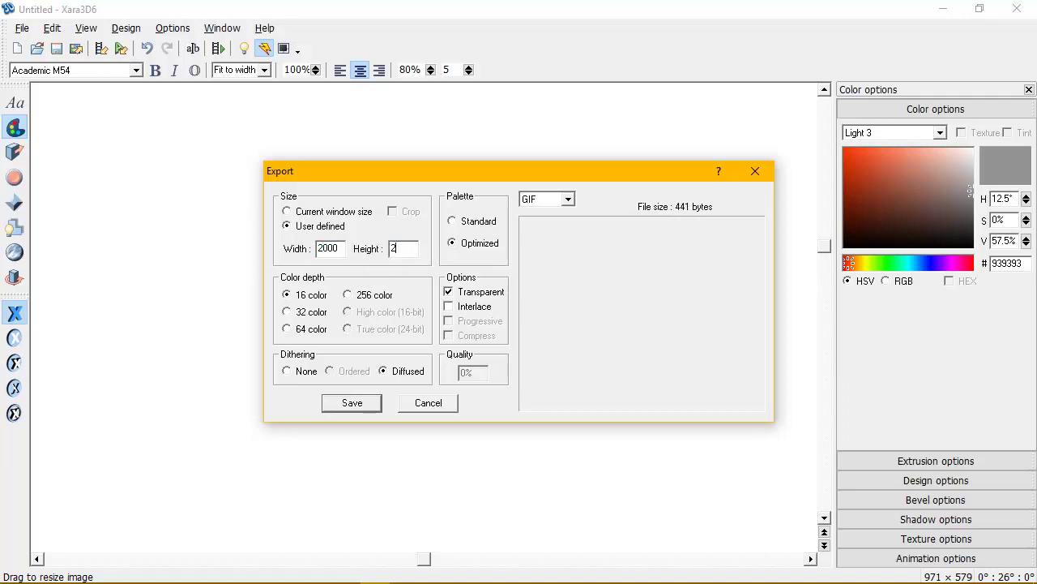
pyautogui.write('000')
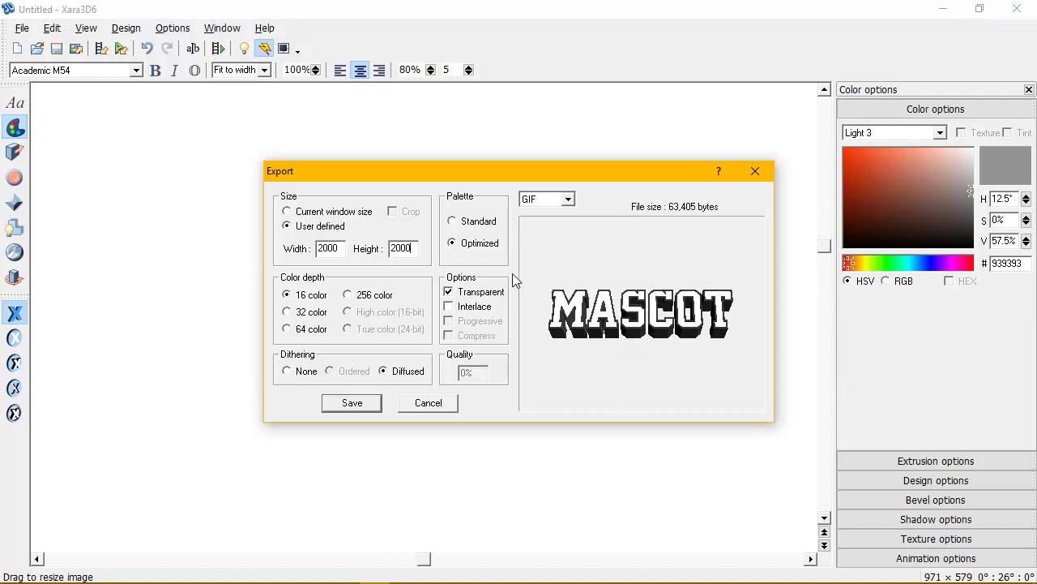
# - Enable interlacing and set the export to PNG in True color (24-bit)
pyautogui.click(449, 308)
pyautogui.click(289, 335)
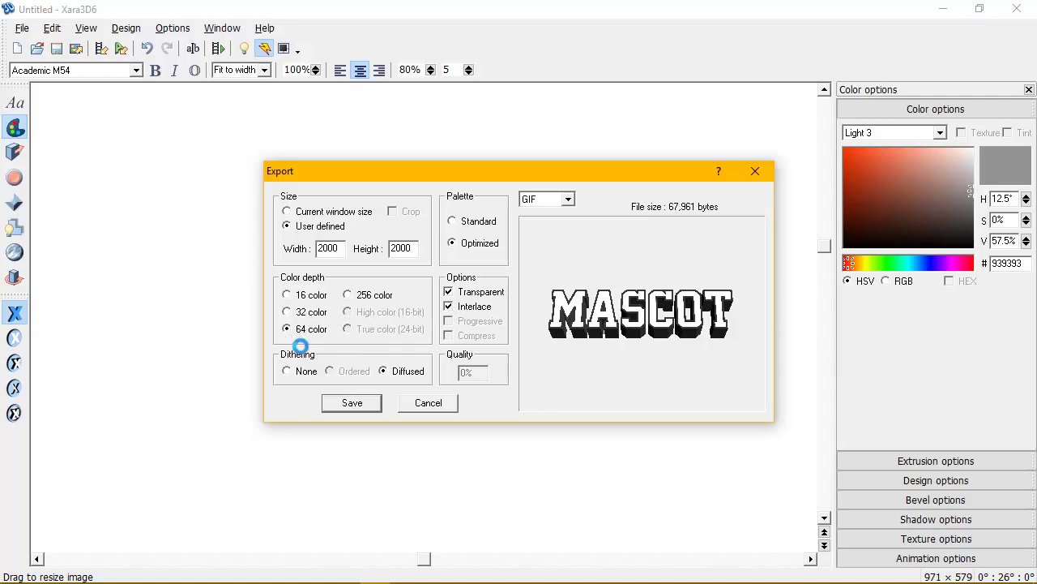
pyautogui.click(450, 308)
pyautogui.click(450, 311)
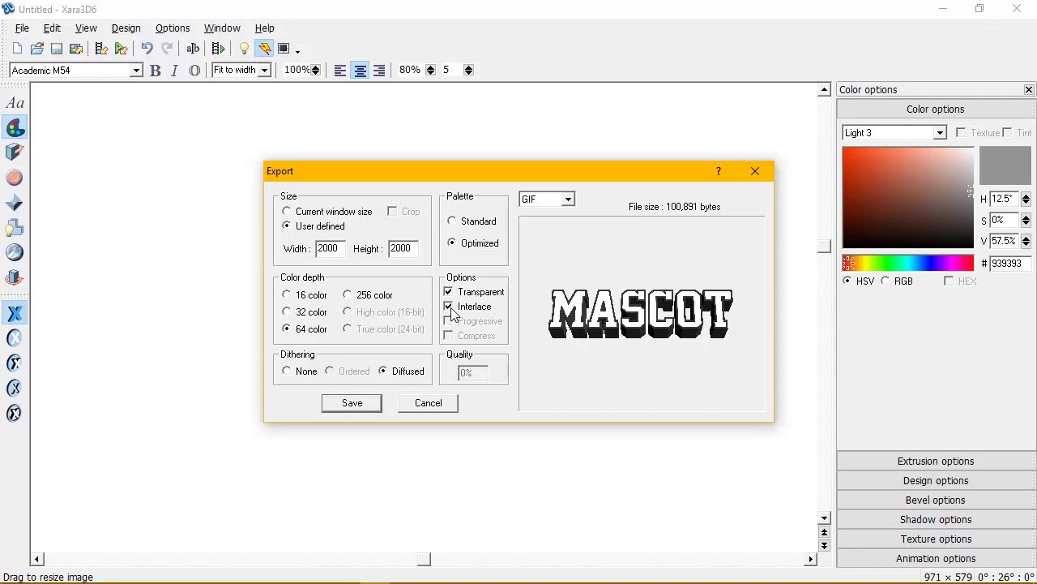
pyautogui.click(568, 198)
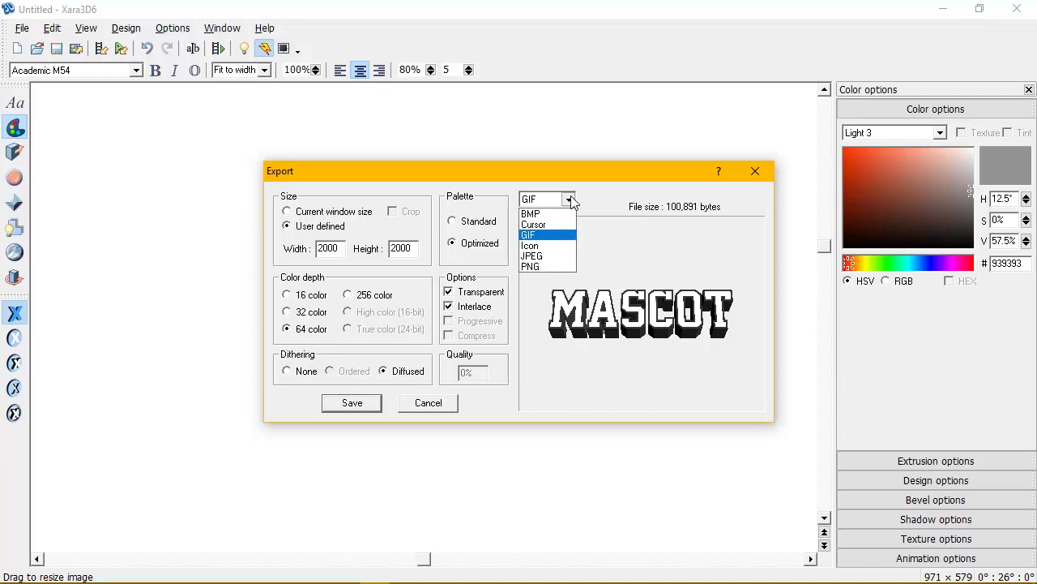
pyautogui.click(556, 274)
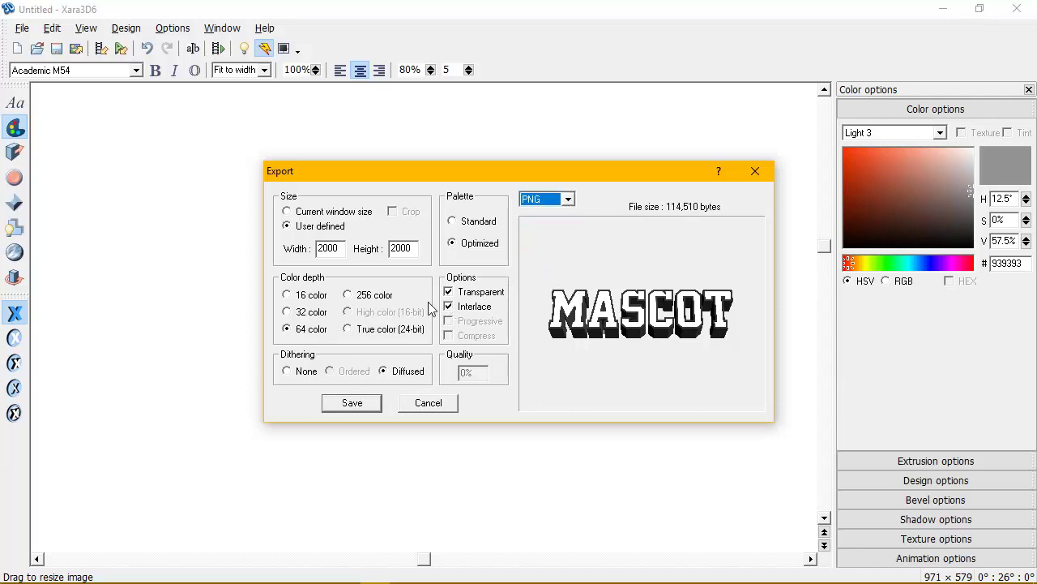
pyautogui.click(350, 329)
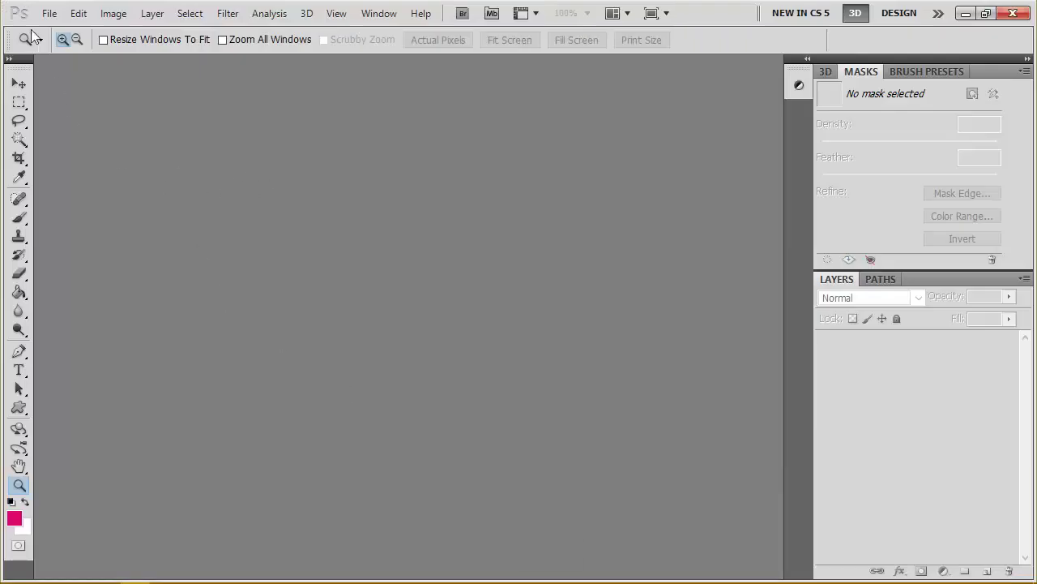
# - Open LOGO.png and fit the whole logo in the window
pyautogui.click(48, 13)
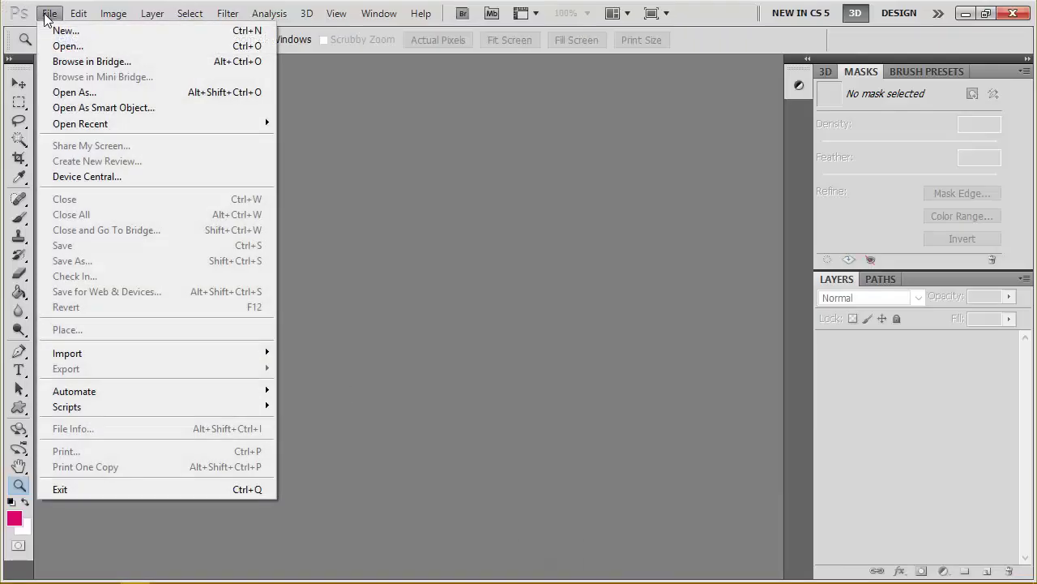
pyautogui.click(90, 49)
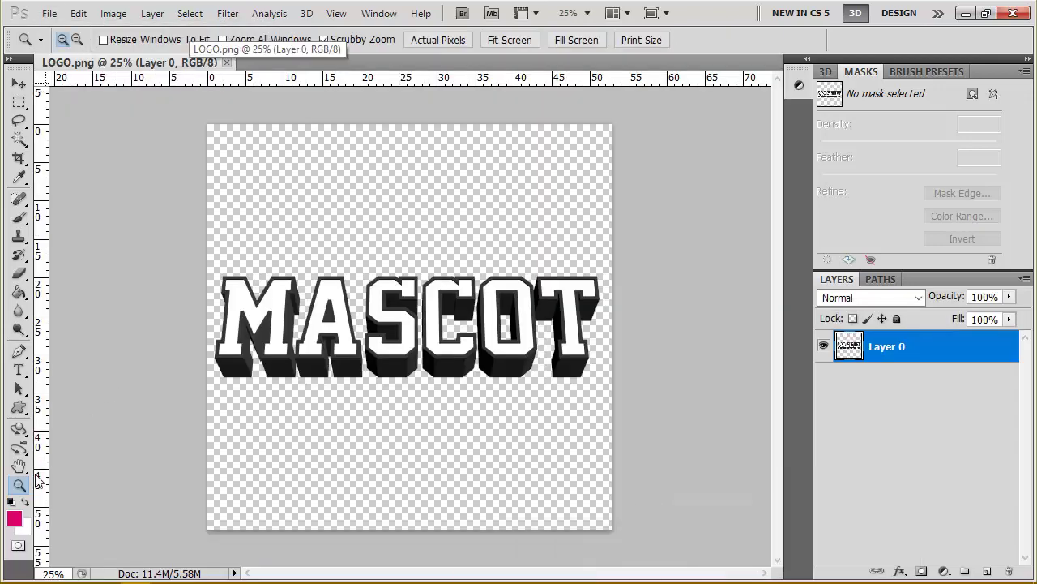
pyautogui.click(438, 43)
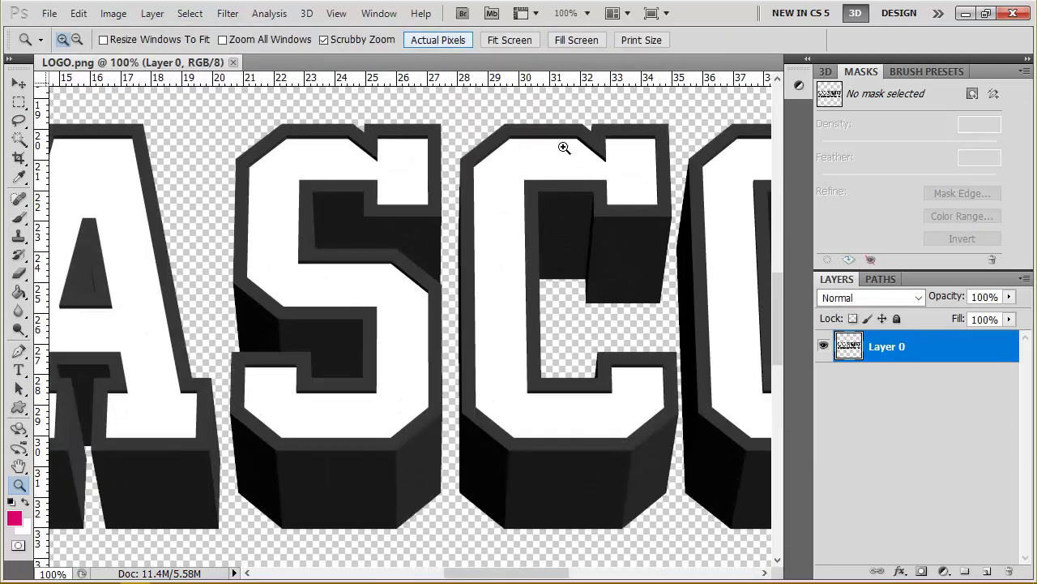
pyautogui.click(491, 43)
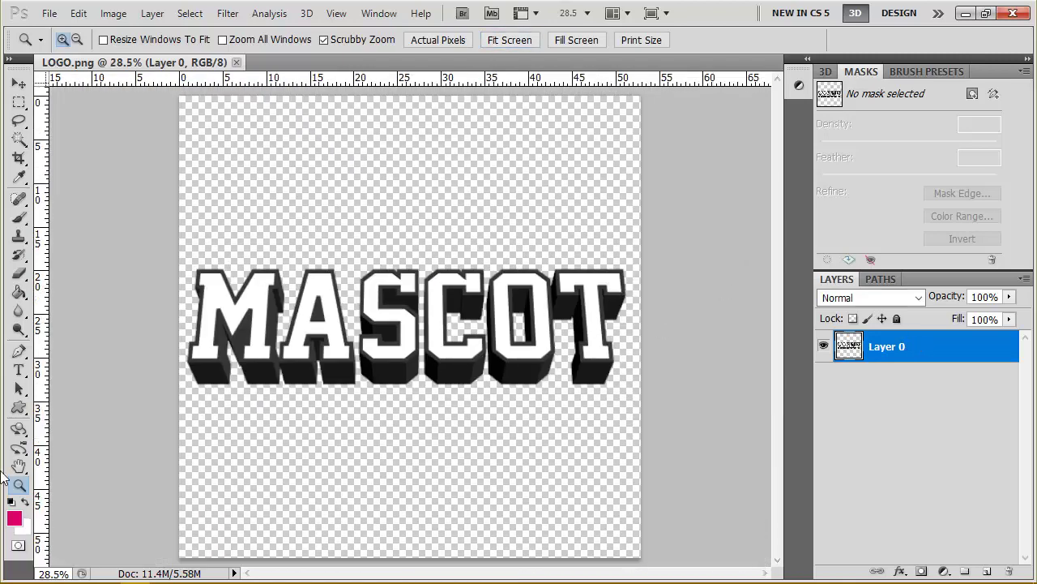
# - Set the foreground colour to black
pyautogui.click(14, 517)
pyautogui.moveTo(510, 269); pyautogui.dragTo(423, 405)
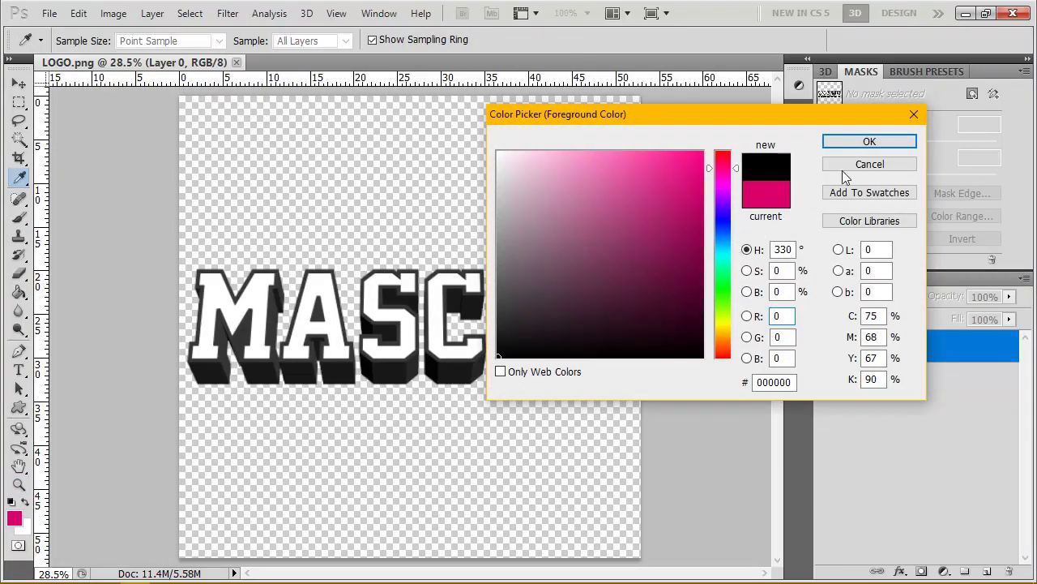
pyautogui.click(849, 145)
pyautogui.press('z')
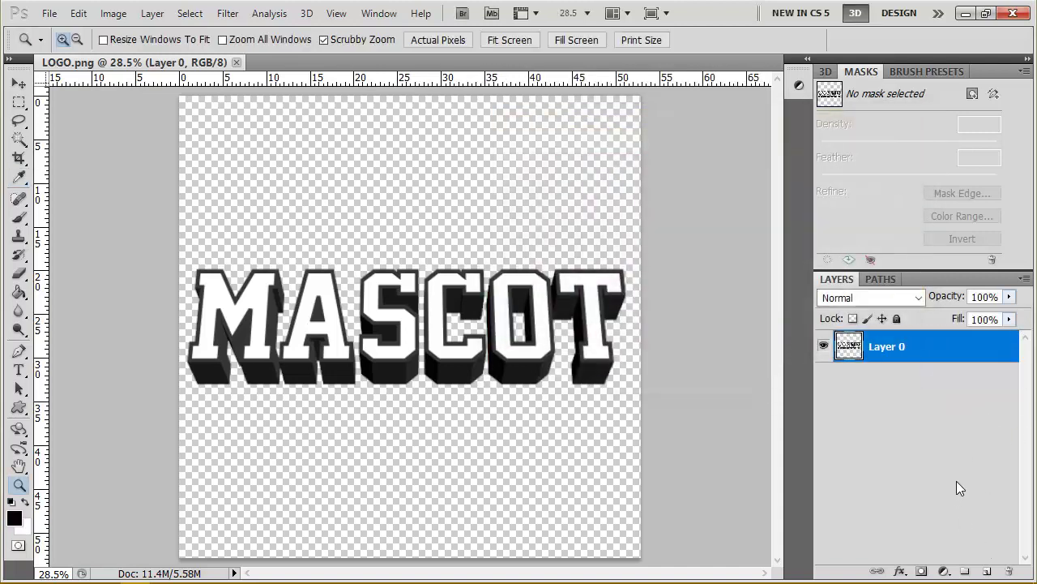
# - Magic Wand-select the white faces of the M, A, S, C, O and T
pyautogui.click(19, 139)
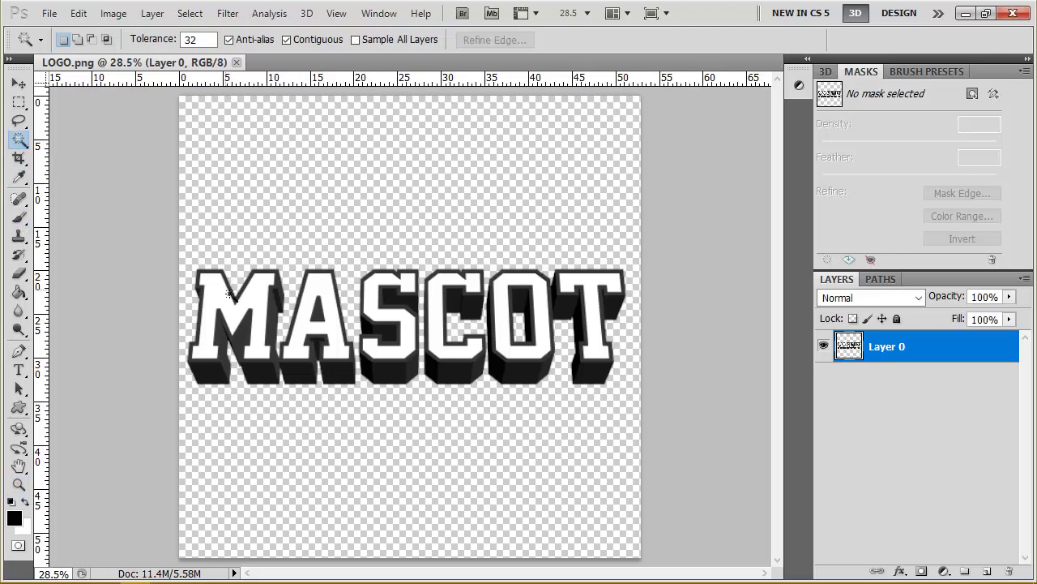
pyautogui.keyDown('shift'); pyautogui.click(221, 300); pyautogui.keyUp('shift')
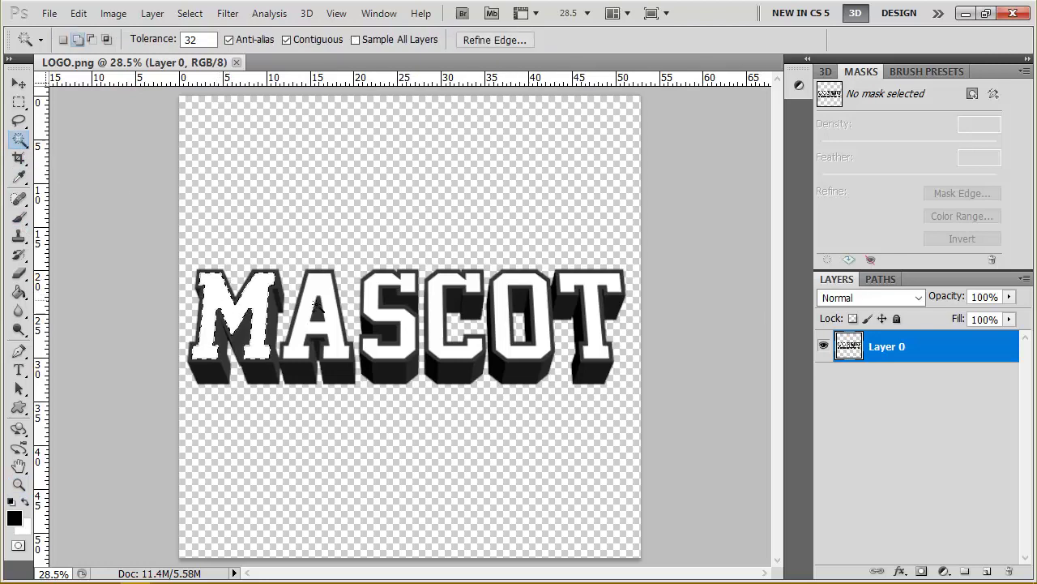
pyautogui.click(323, 292)
pyautogui.click(378, 294)
pyautogui.click(446, 292)
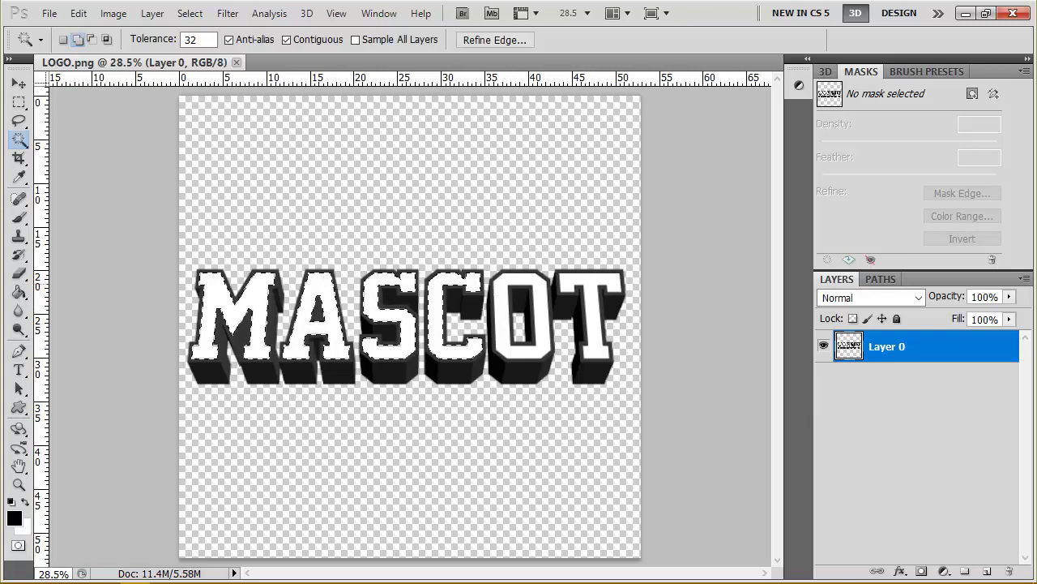
pyautogui.click(509, 292)
pyautogui.click(612, 286)
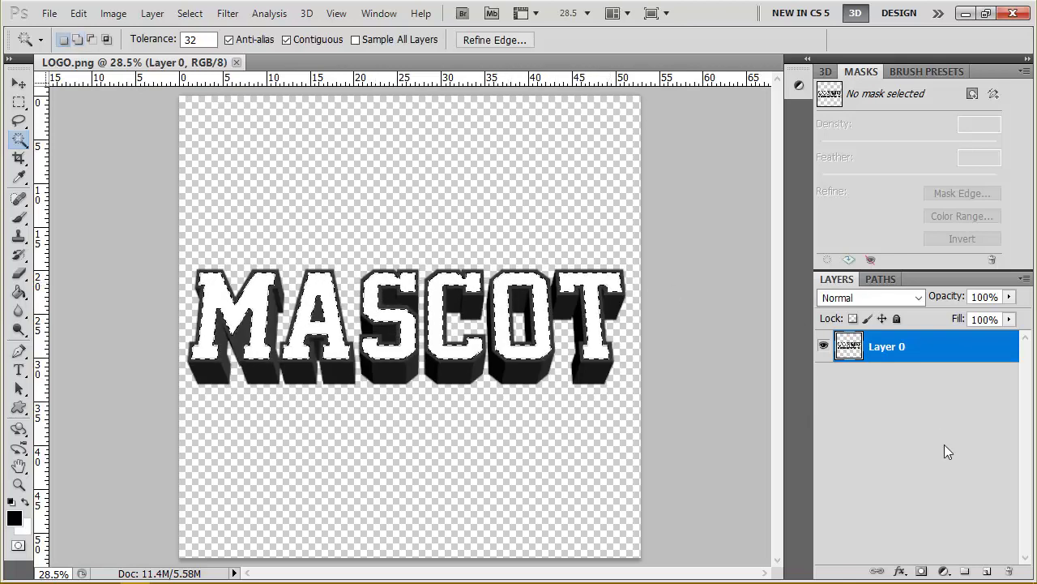
# - Fill the selected letter faces with black on a new Layer 1
pyautogui.click(987, 572)
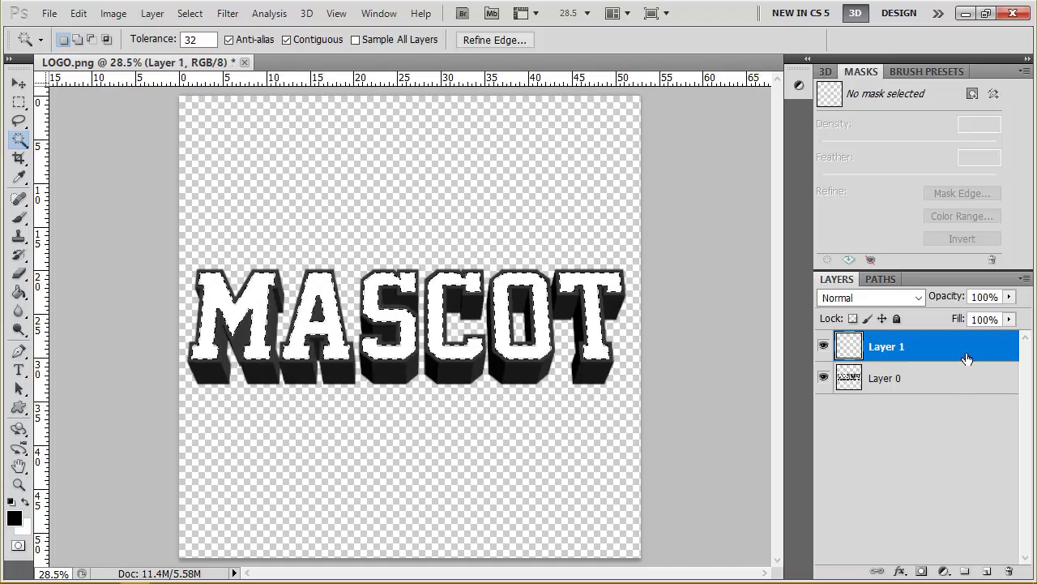
pyautogui.click(20, 292)
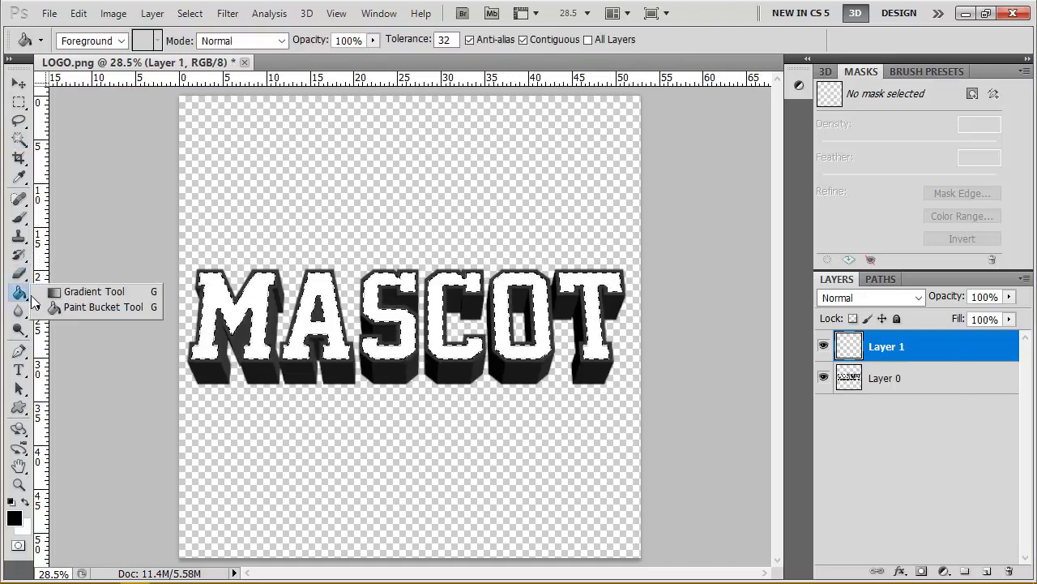
pyautogui.click(81, 307)
pyautogui.click(321, 312)
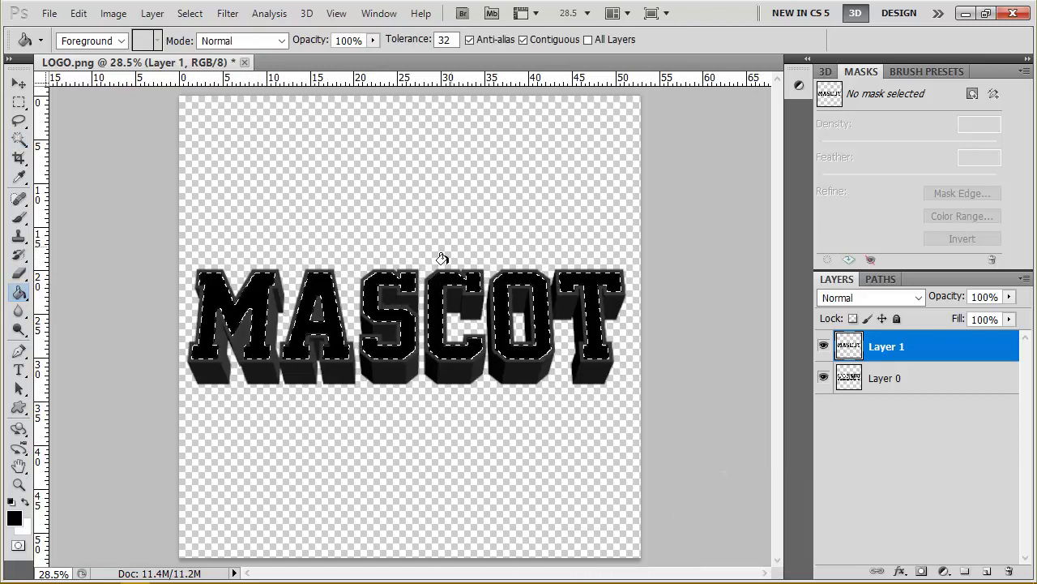
# - Deselect and view the letters at actual pixel size
pyautogui.click(19, 102)
pyautogui.hotkey('ctrl', 'd')
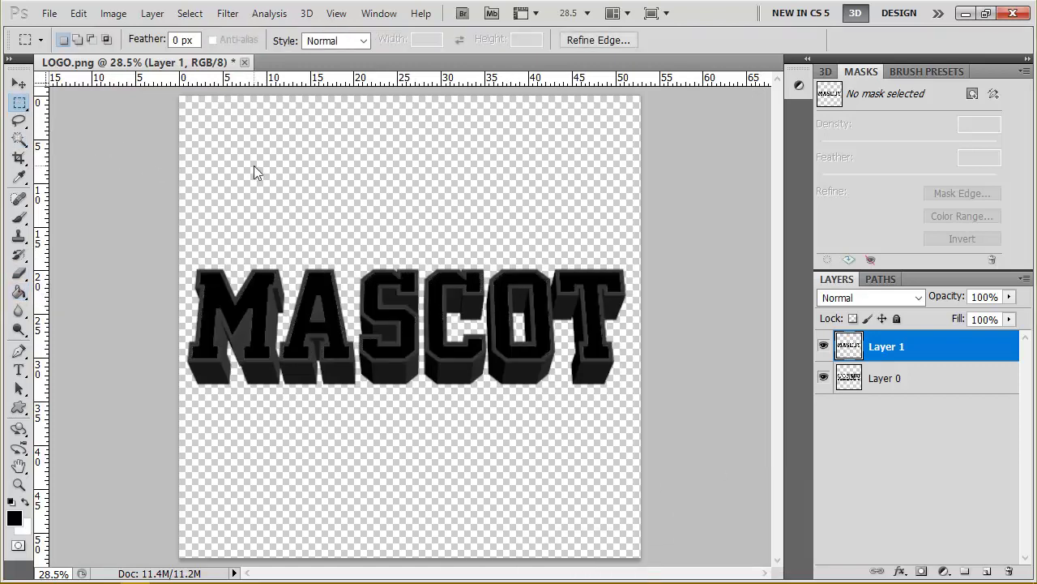
pyautogui.click(19, 485)
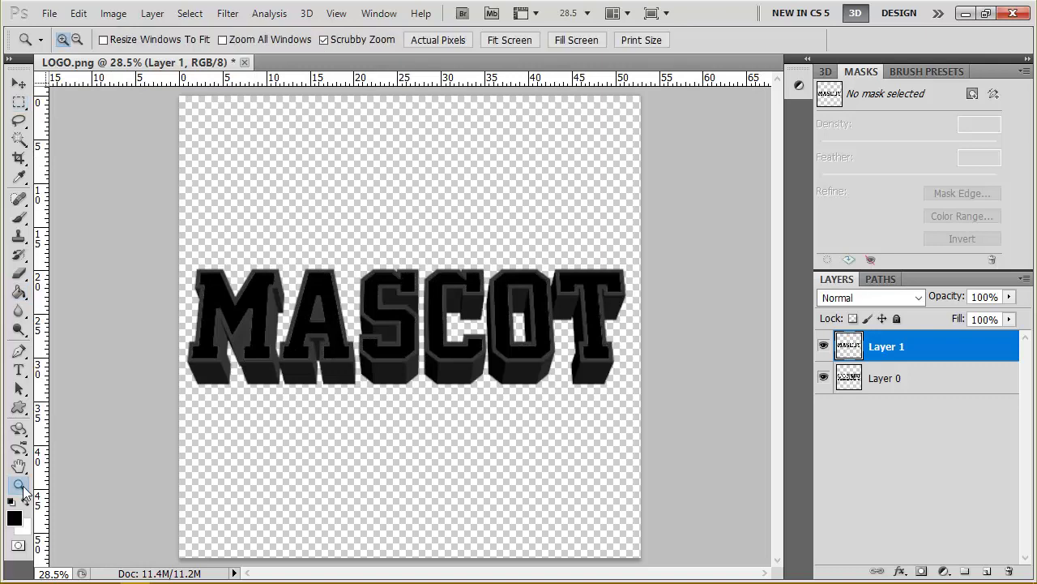
pyautogui.click(438, 44)
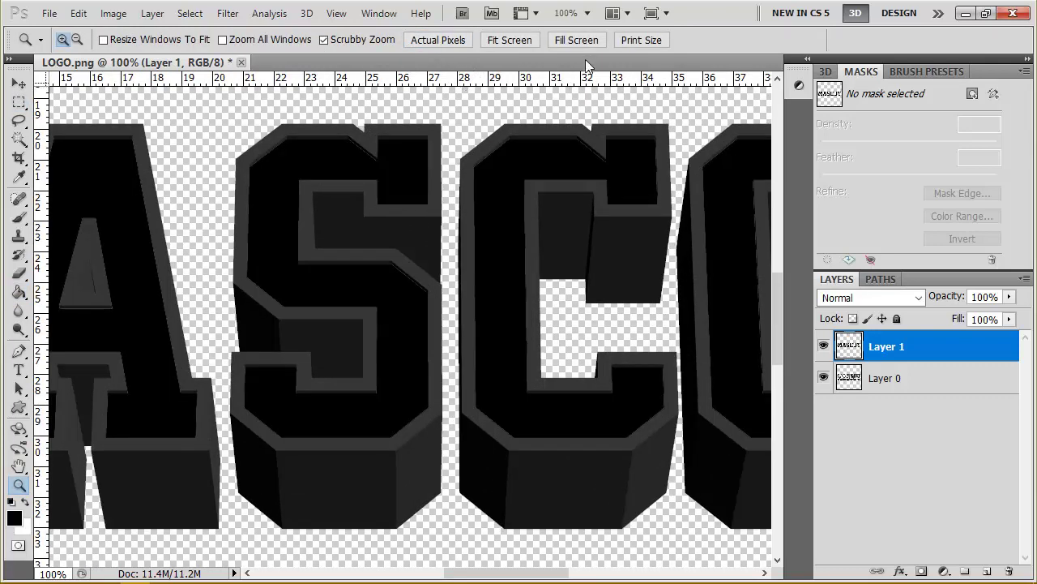
pyautogui.moveTo(511, 571)
pyautogui.mouseDown()
pyautogui.moveTo(556, 576)
pyautogui.moveTo(442, 547)
pyautogui.moveTo(427, 534)
pyautogui.mouseUp()
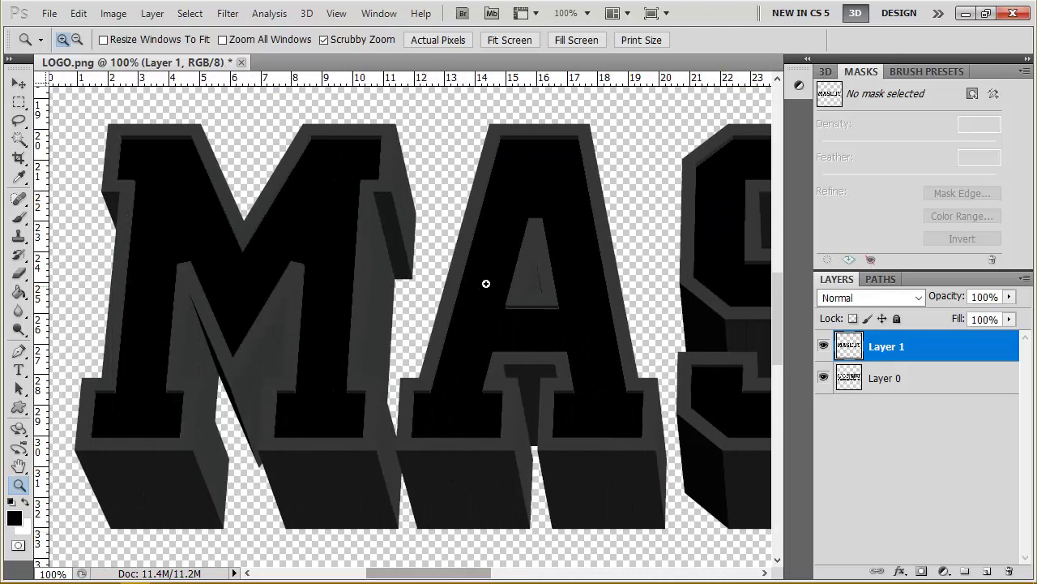
# - Add a Gradient Overlay to Layer 1 through its Blending Options and edit its gradient
pyautogui.rightClick(952, 344)
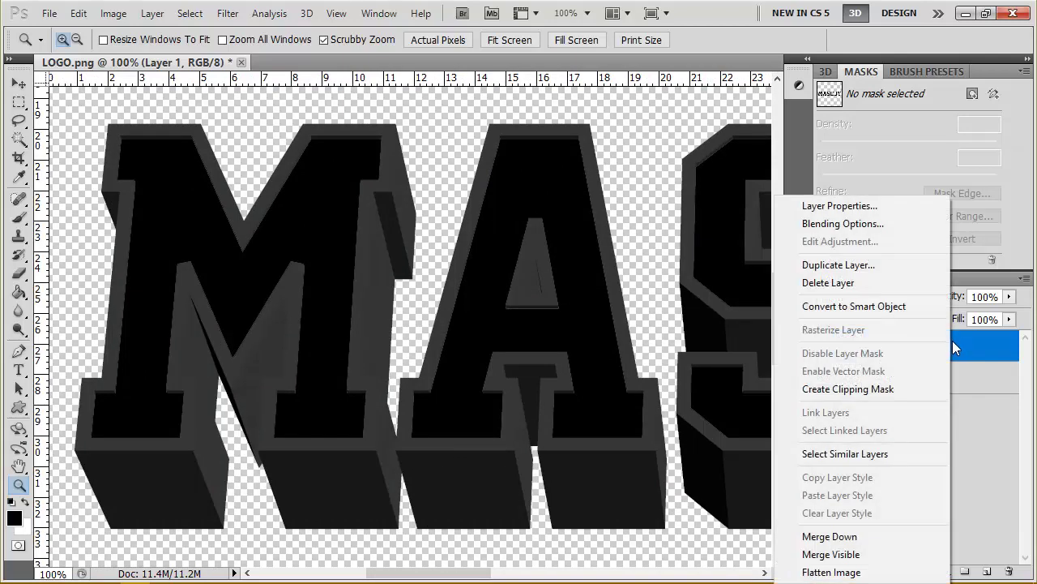
pyautogui.click(894, 230)
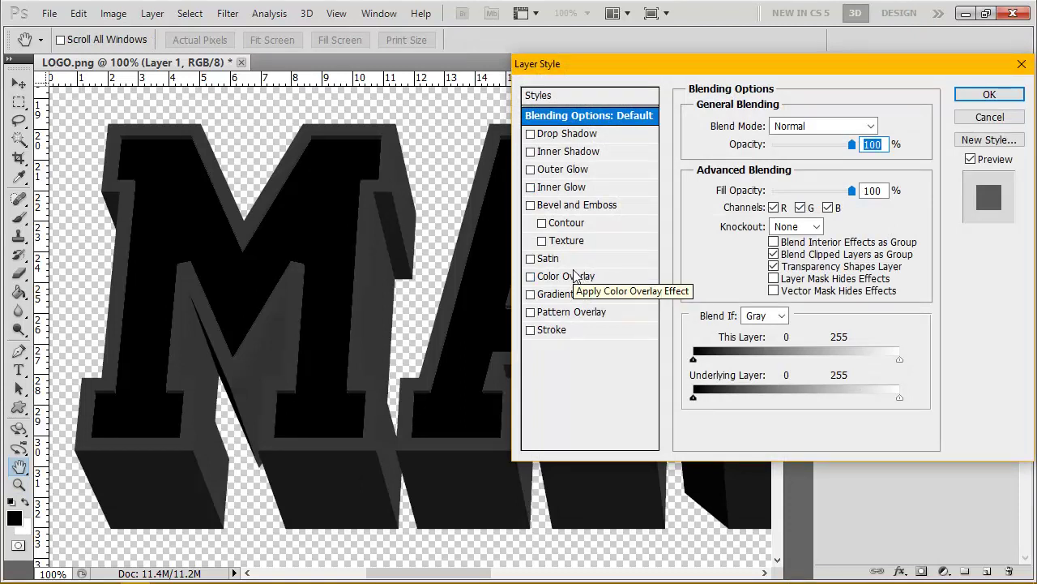
pyautogui.click(531, 294)
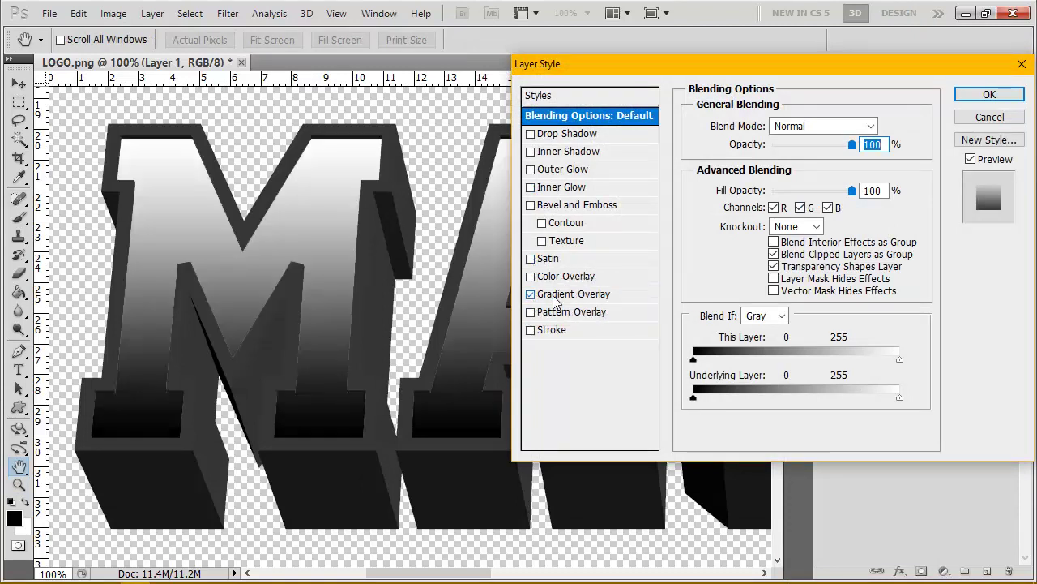
pyautogui.click(574, 295)
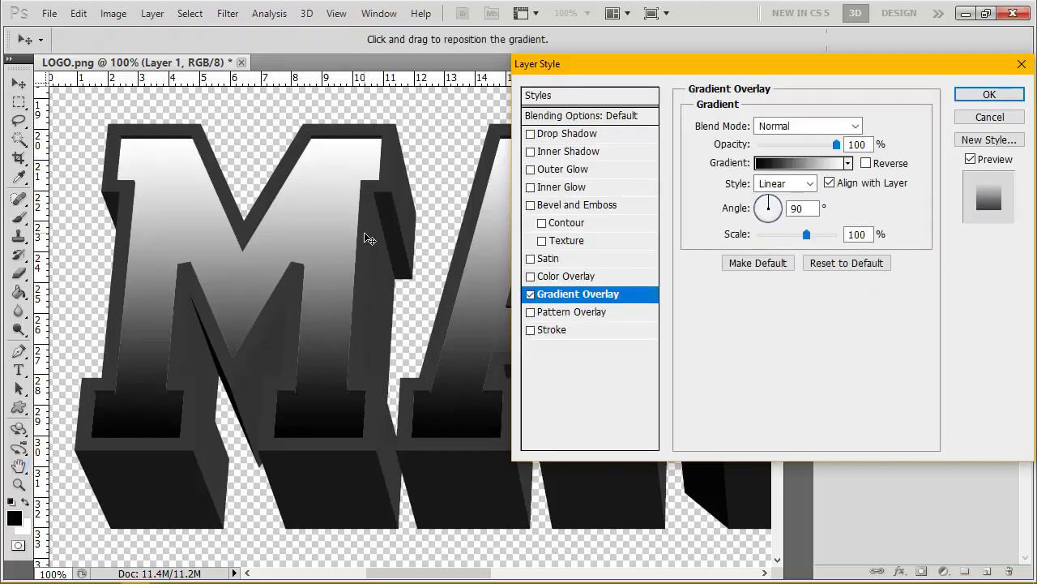
pyautogui.click(794, 163)
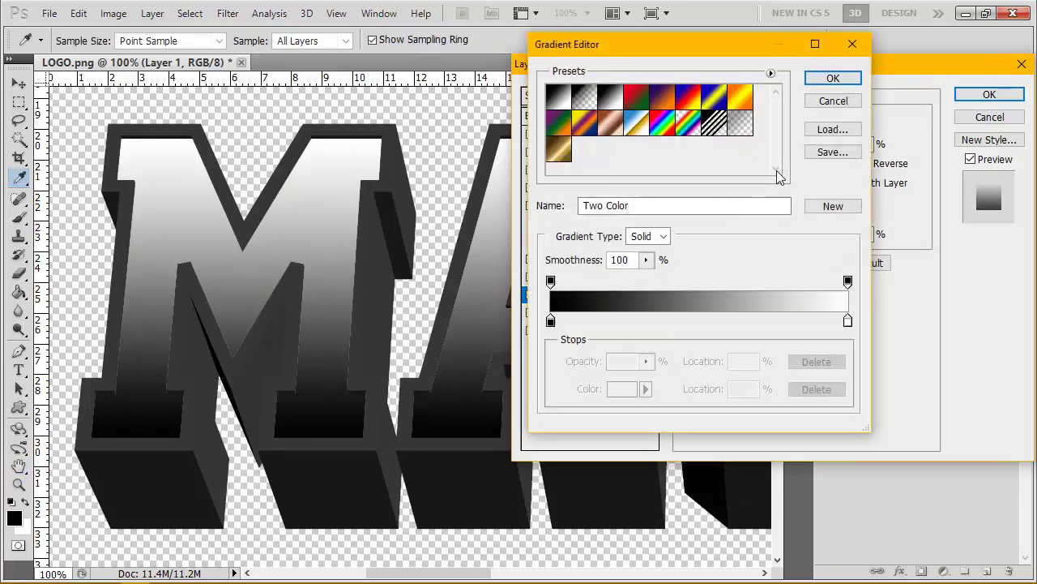
# - Set the gradient stops to dark grey #5a5a5a and near-white #f1f1f1
pyautogui.click(551, 321)
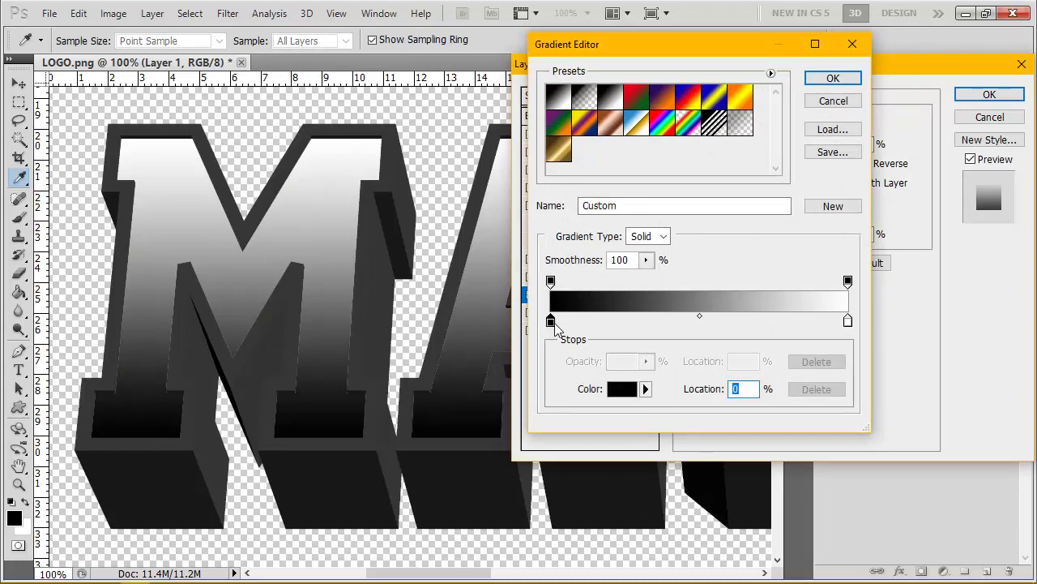
pyautogui.doubleClick(552, 322)
pyautogui.click(495, 272)
pyautogui.click(494, 289)
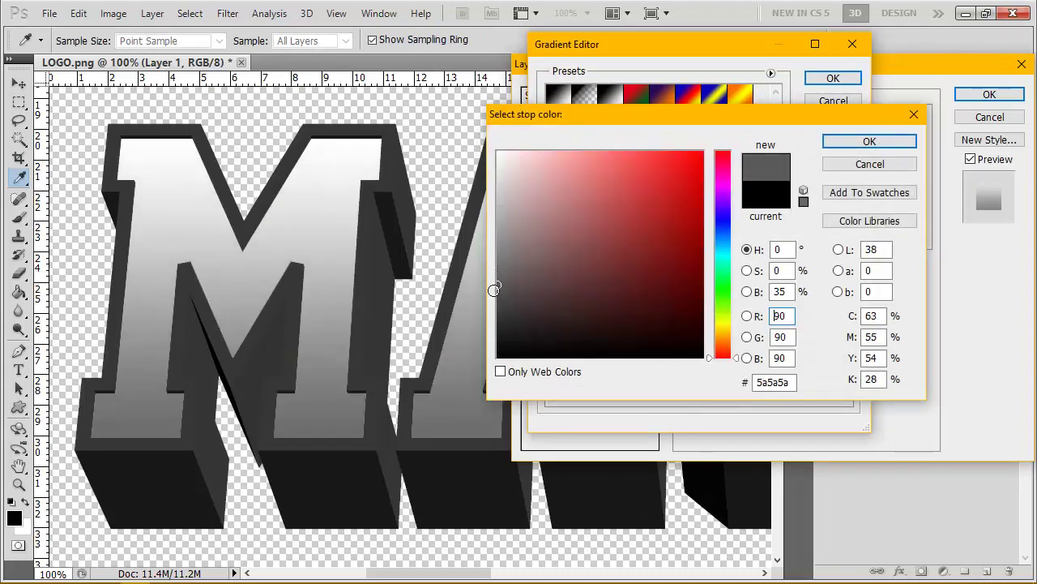
pyautogui.click(828, 143)
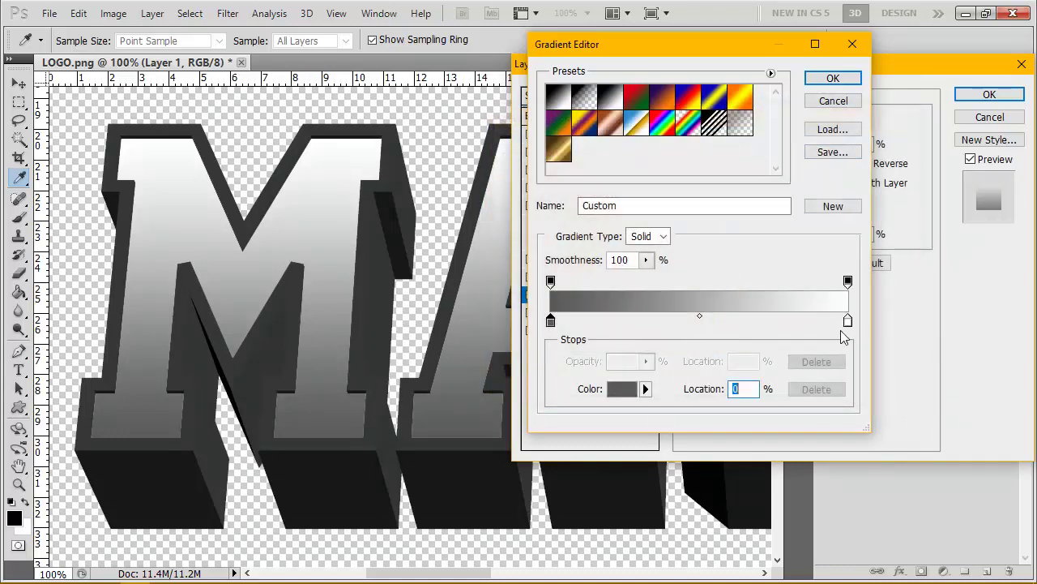
pyautogui.click(847, 321)
pyautogui.doubleClick(847, 322)
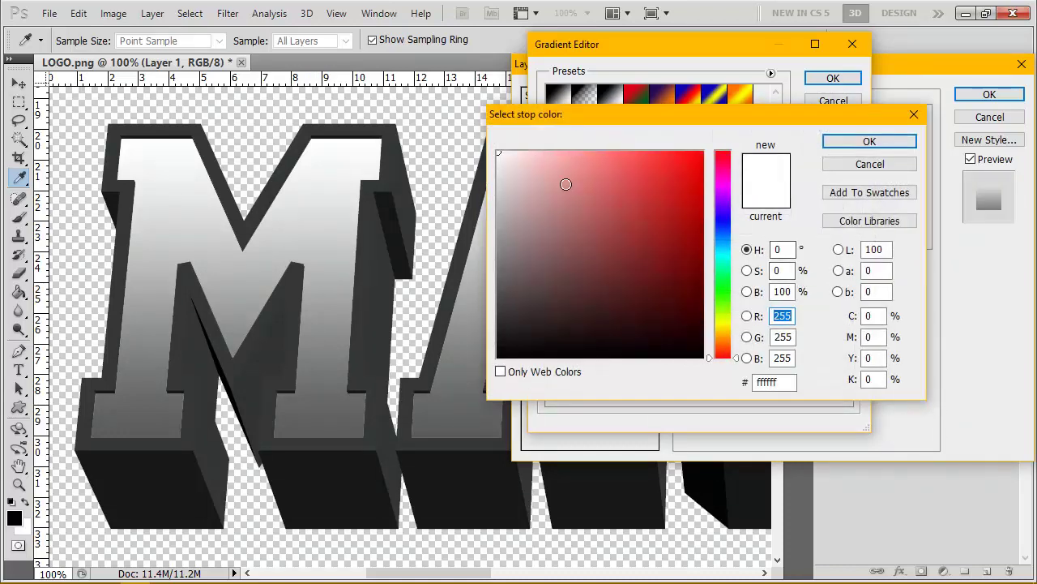
pyautogui.click(495, 165)
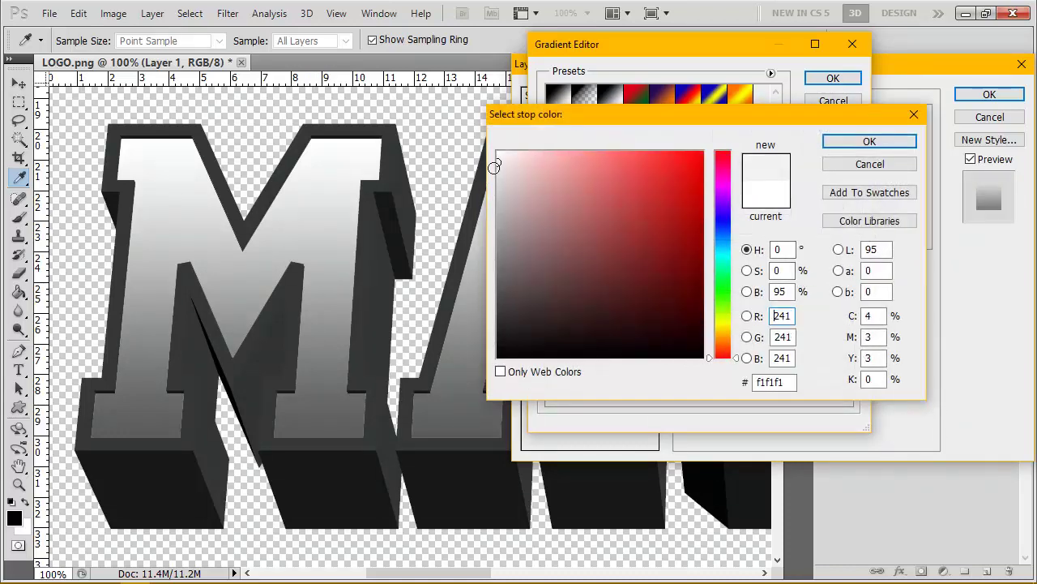
pyautogui.click(866, 146)
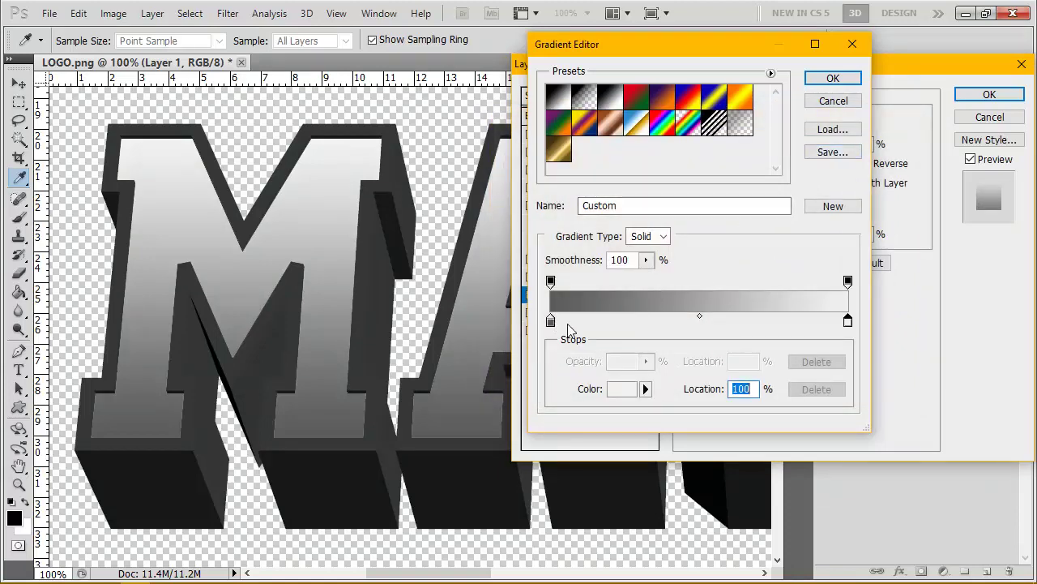
# - Move the stops to 46% and 51% for a hard split and apply the effect
pyautogui.moveTo(551, 321); pyautogui.dragTo(687, 321)
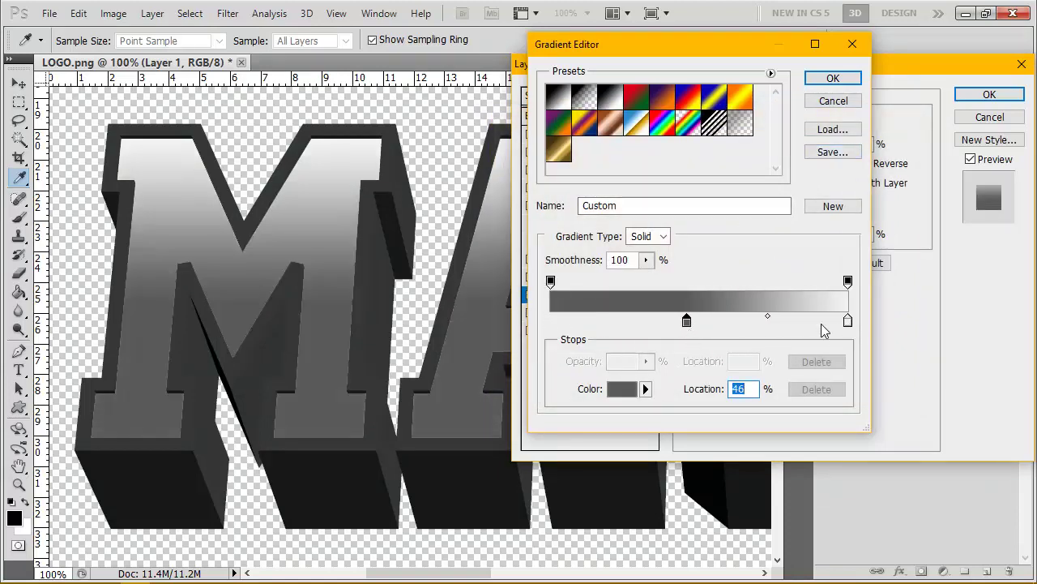
pyautogui.moveTo(848, 321)
pyautogui.mouseDown()
pyautogui.moveTo(692, 322)
pyautogui.moveTo(702, 323)
pyautogui.mouseUp()
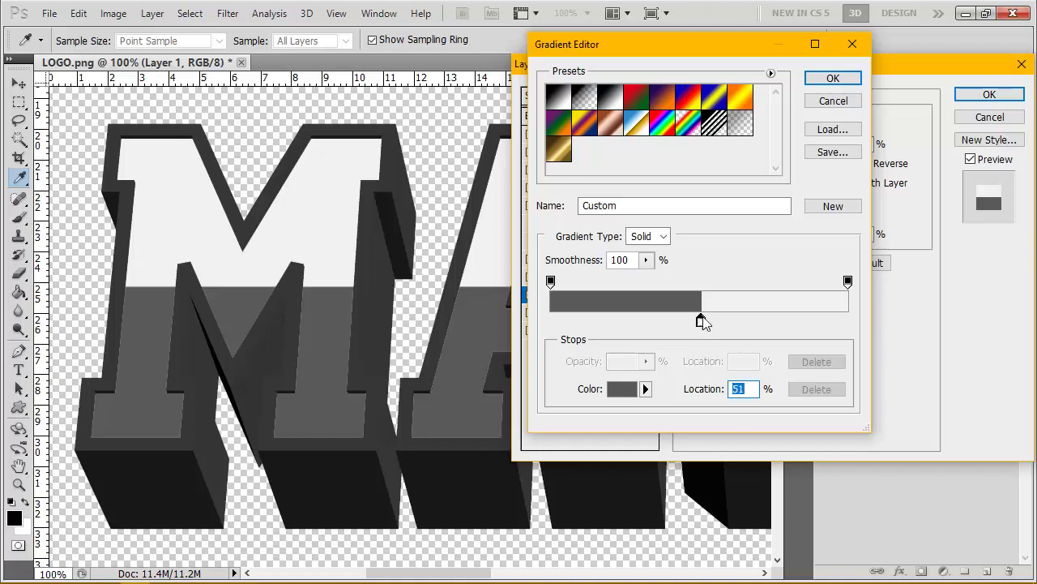
pyautogui.click(832, 78)
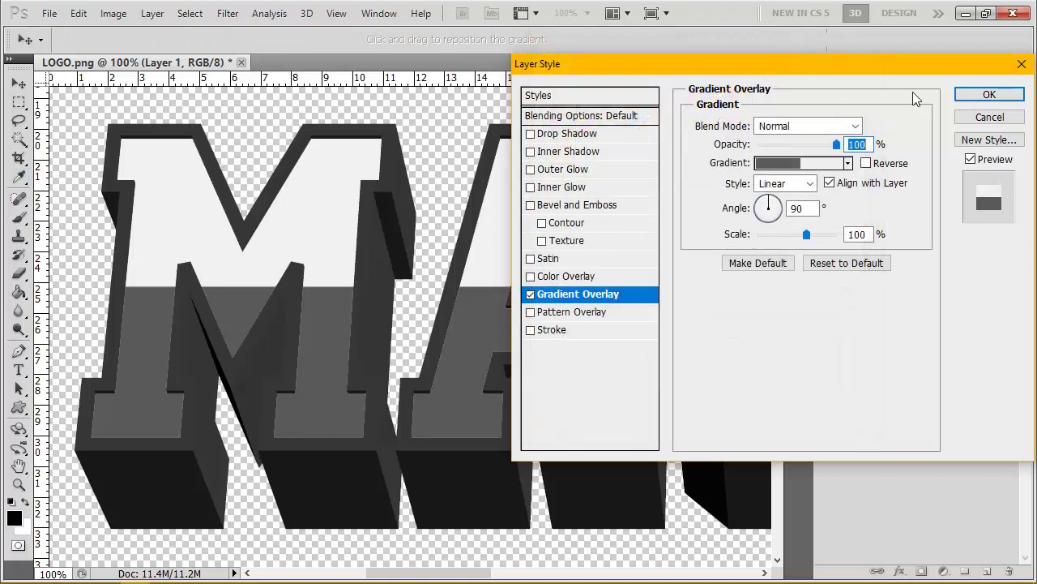
pyautogui.click(985, 95)
# - Fit the image on screen and reopen Layer 1's Gradient Overlay gradient for editing
pyautogui.press('z')
pyautogui.click(499, 40)
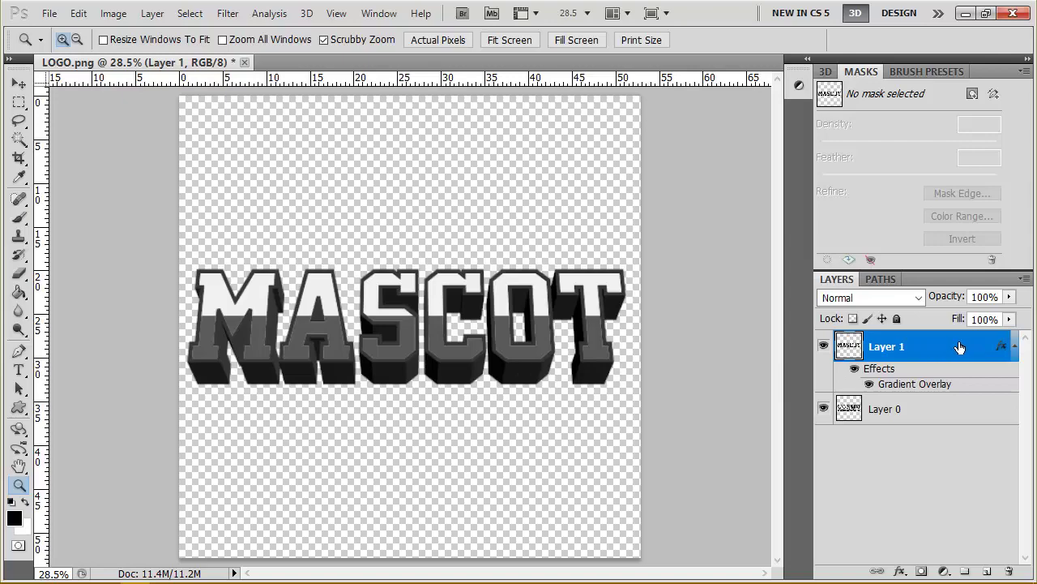
pyautogui.doubleClick(858, 336)
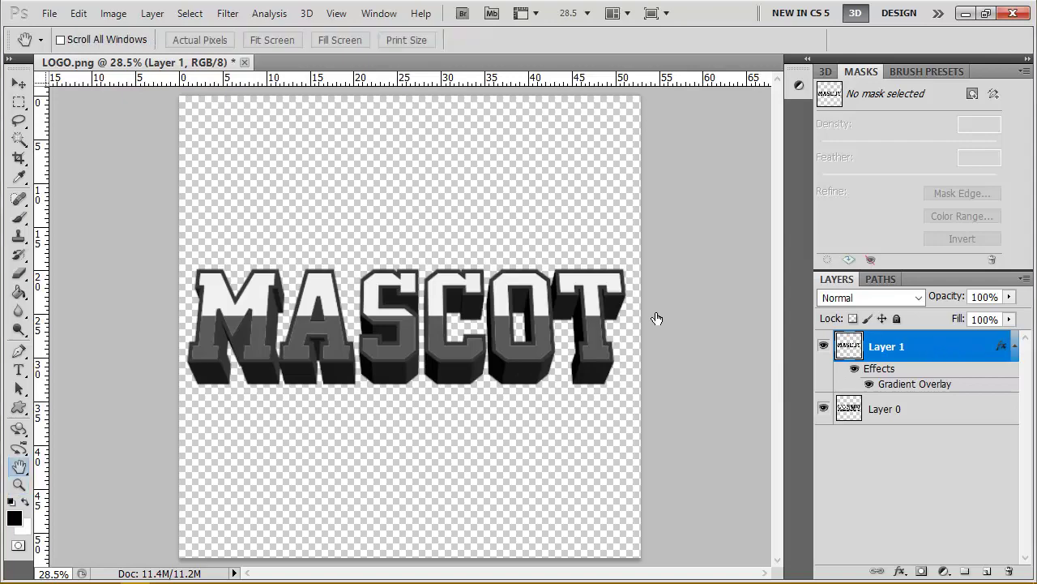
pyautogui.click(558, 296)
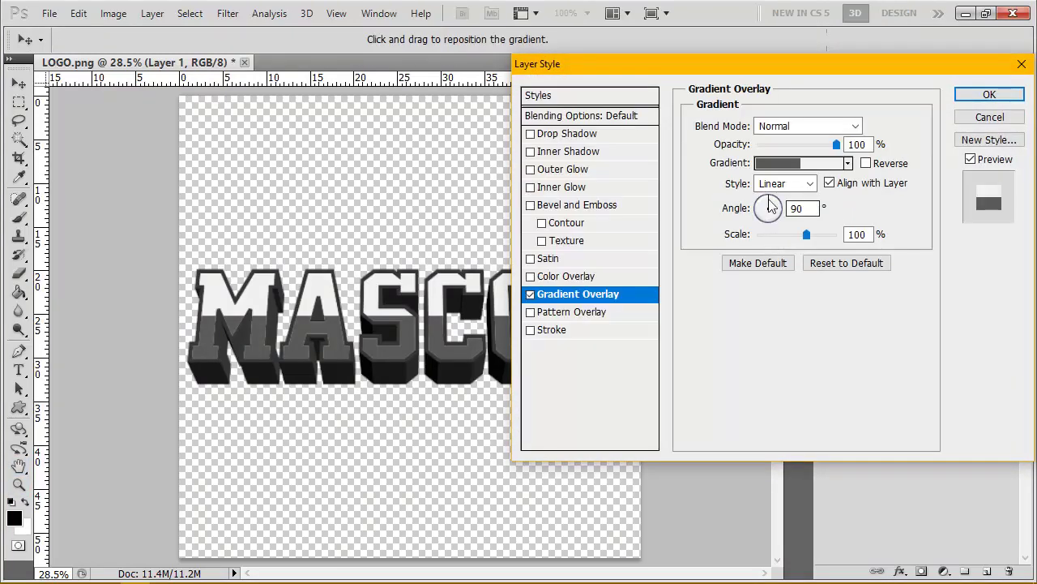
pyautogui.click(764, 167)
# - Recolour the stops to light grey #e4e4e4 and mid grey #838383, both at 51%
pyautogui.moveTo(700, 322)
pyautogui.mouseDown()
pyautogui.moveTo(711, 322)
pyautogui.moveTo(685, 321)
pyautogui.mouseUp()
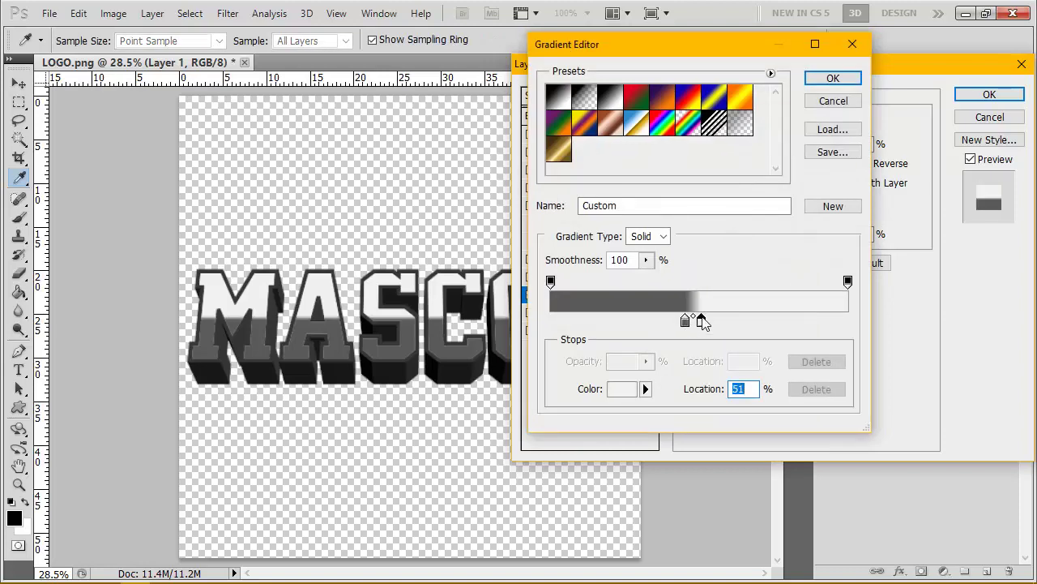
pyautogui.doubleClick(702, 322)
pyautogui.moveTo(514, 175); pyautogui.dragTo(497, 176)
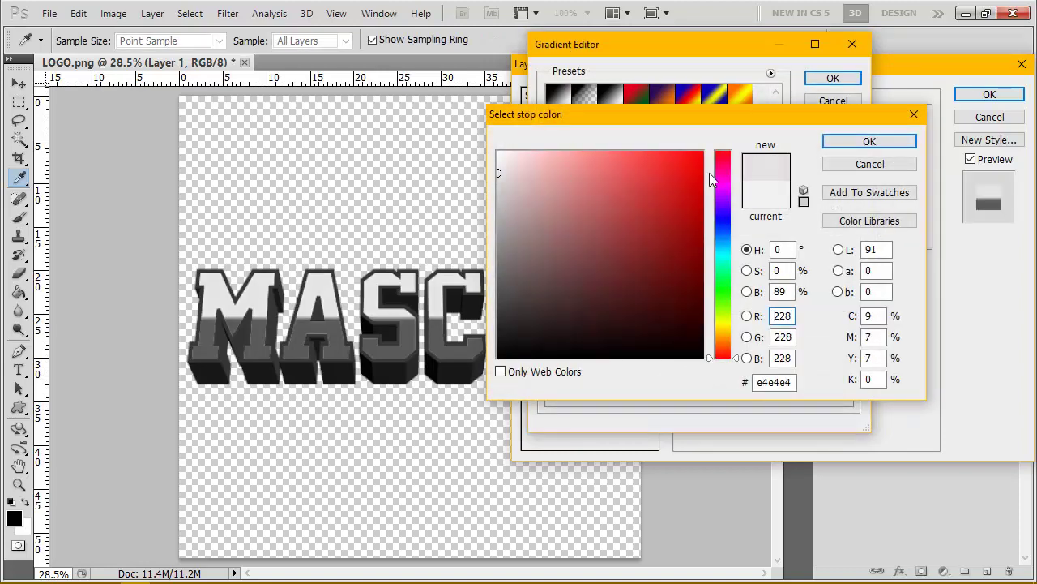
pyautogui.click(869, 142)
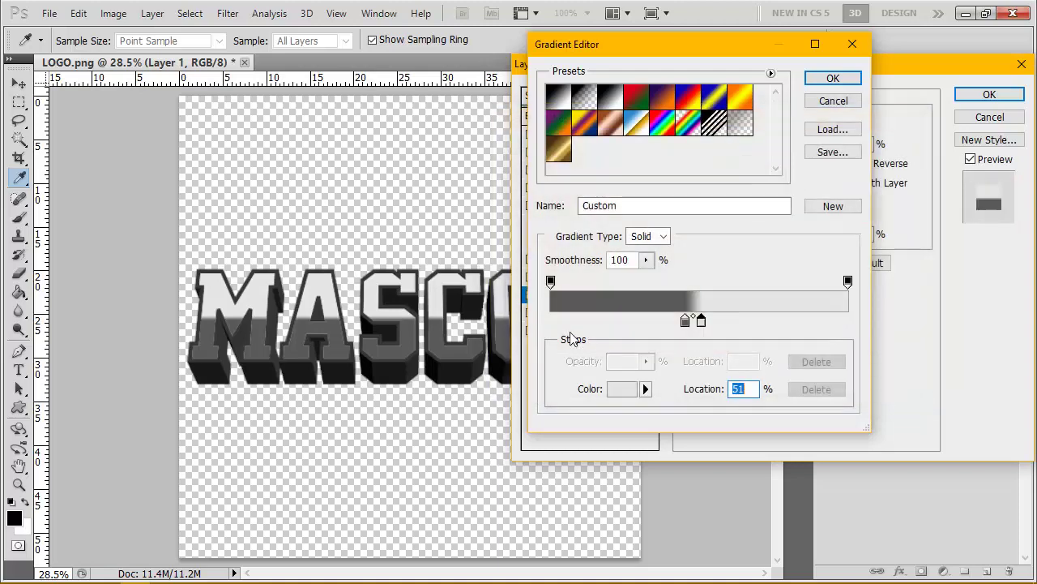
pyautogui.doubleClick(685, 322)
pyautogui.moveTo(608, 273)
pyautogui.mouseDown()
pyautogui.moveTo(490, 265)
pyautogui.moveTo(506, 255)
pyautogui.mouseUp()
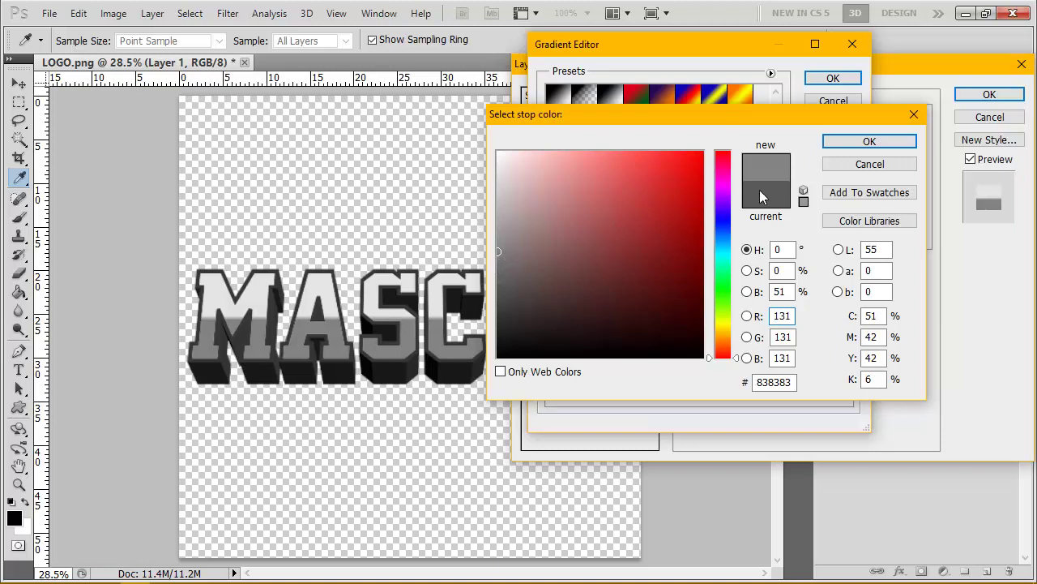
pyautogui.click(847, 143)
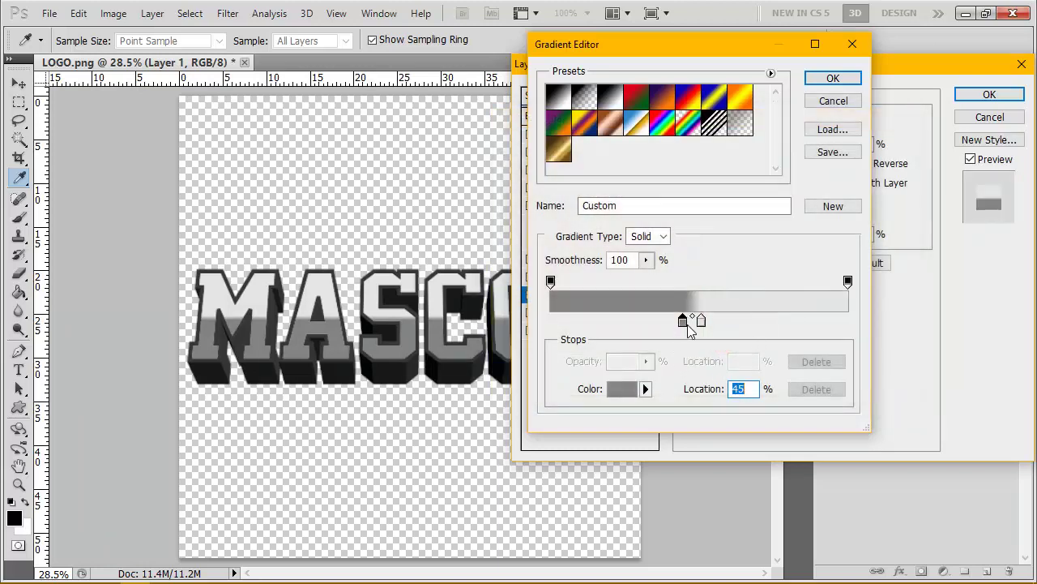
pyautogui.moveTo(685, 321); pyautogui.dragTo(702, 327)
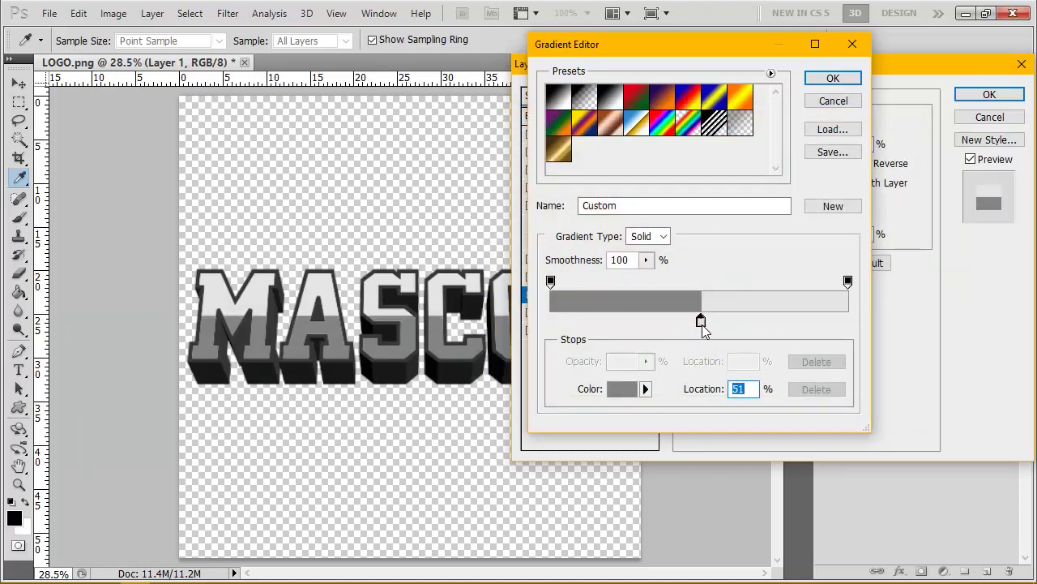
pyautogui.click(833, 78)
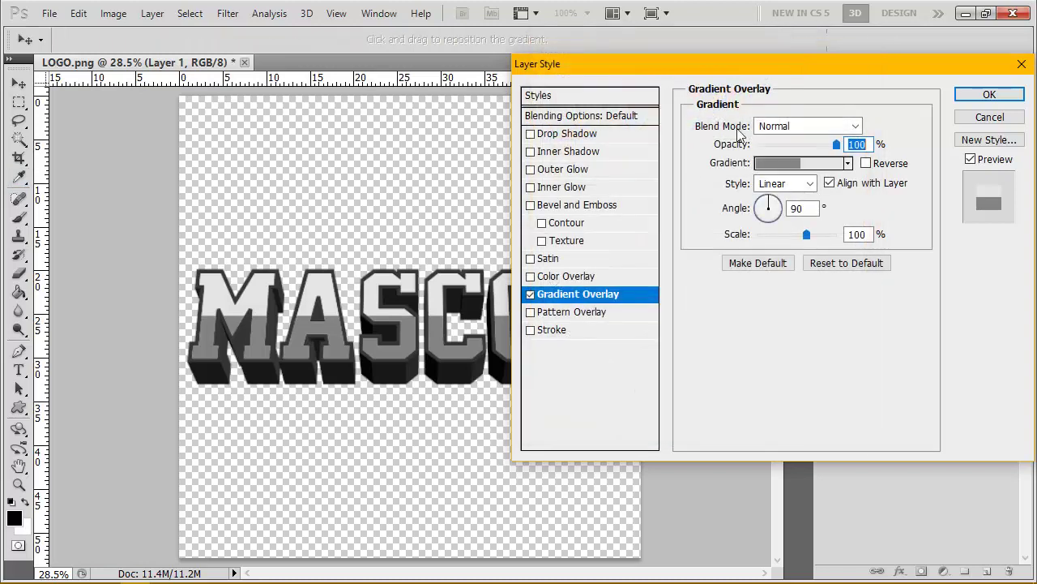
# - Add a white Inner Glow to Layer 1 at 100% opacity with a larger size
pyautogui.click(532, 187)
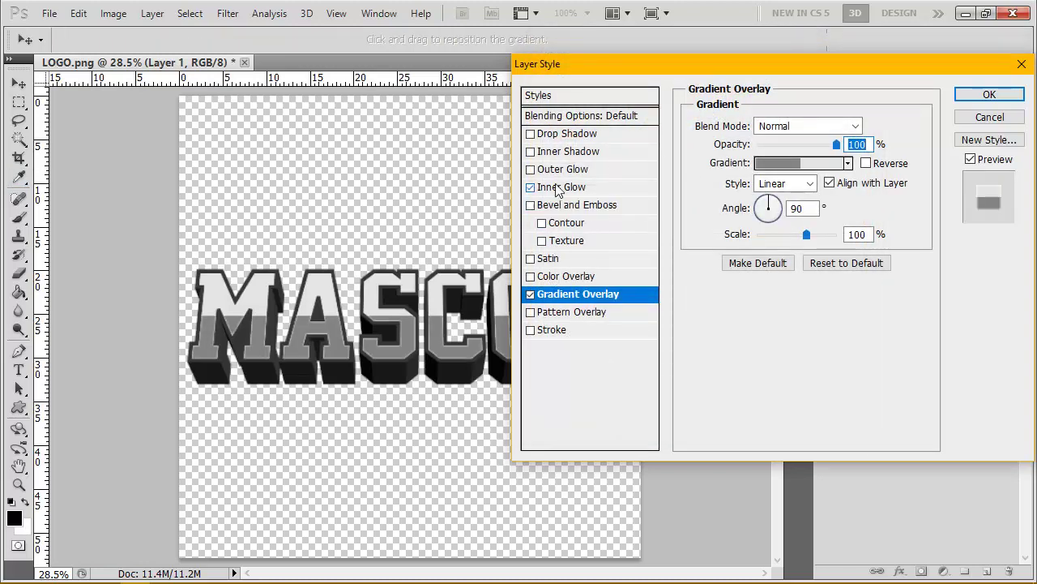
pyautogui.click(560, 187)
pyautogui.click(738, 184)
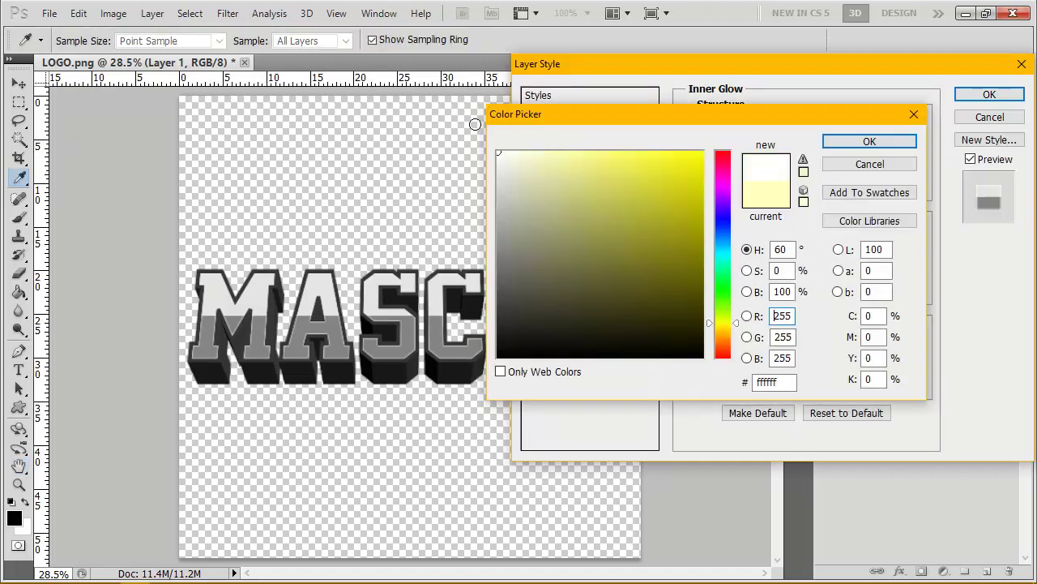
pyautogui.click(499, 152)
pyautogui.click(867, 142)
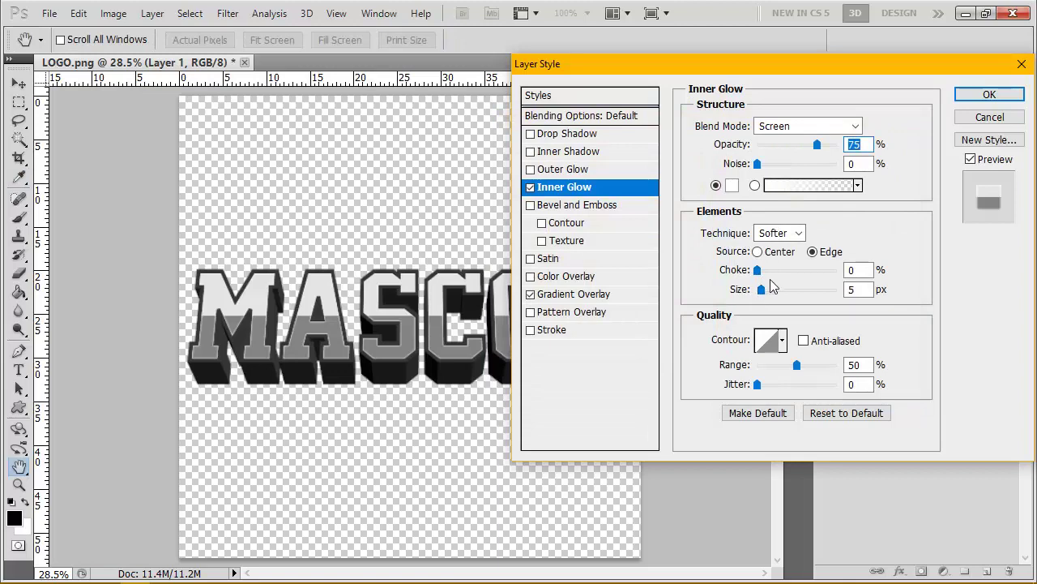
pyautogui.moveTo(817, 145); pyautogui.dragTo(857, 147)
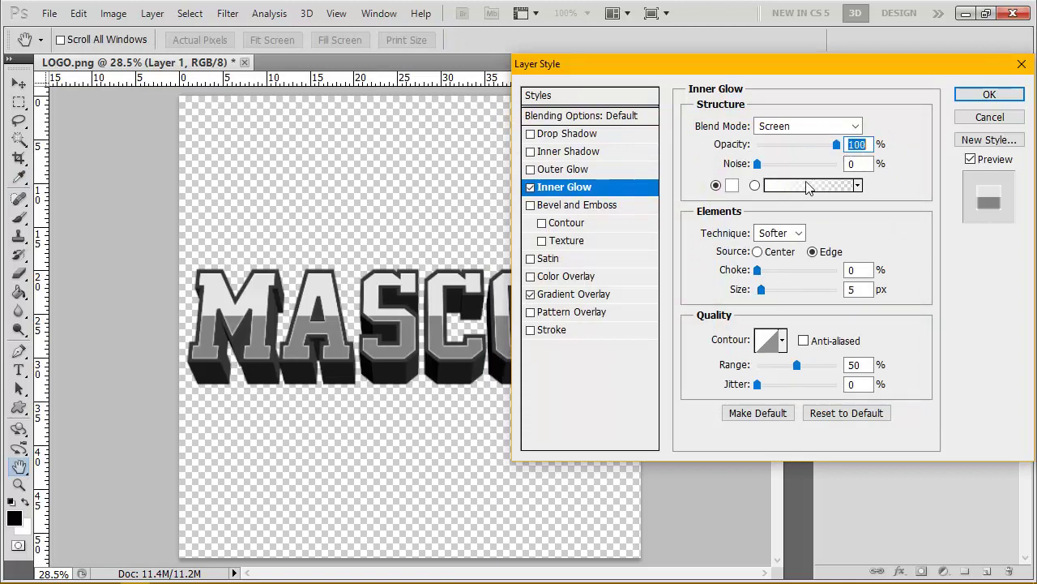
pyautogui.moveTo(760, 291); pyautogui.dragTo(768, 299)
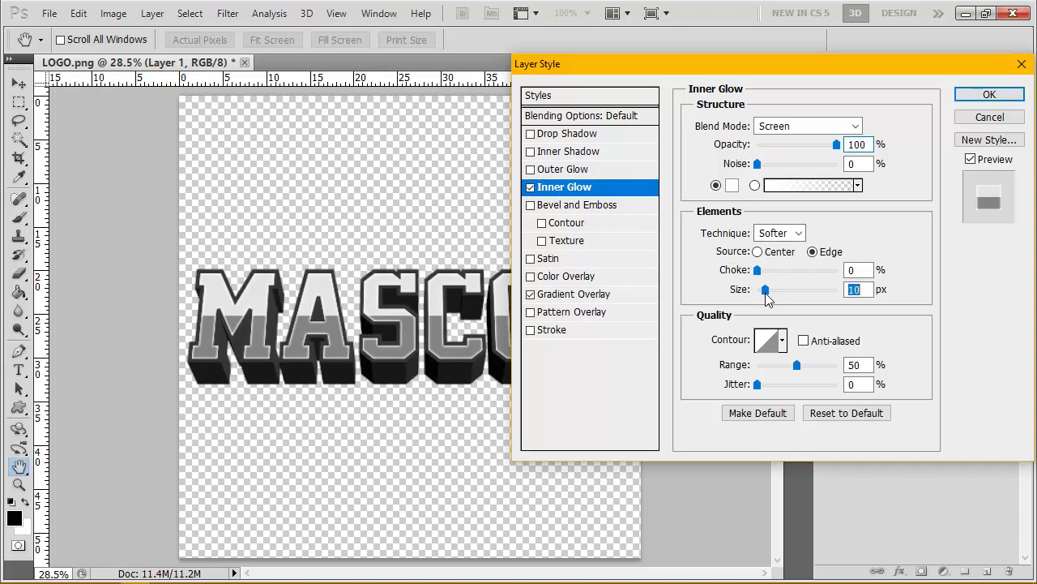
pyautogui.click(989, 95)
# - View the letters at Actual Pixels and scroll down to inspect them
pyautogui.press('z')
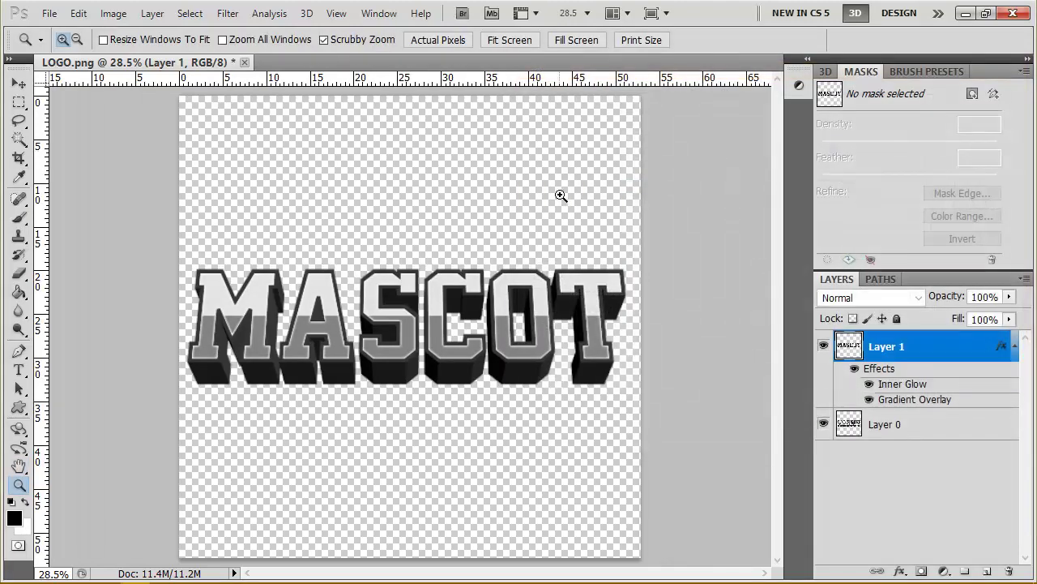
pyautogui.click(442, 40)
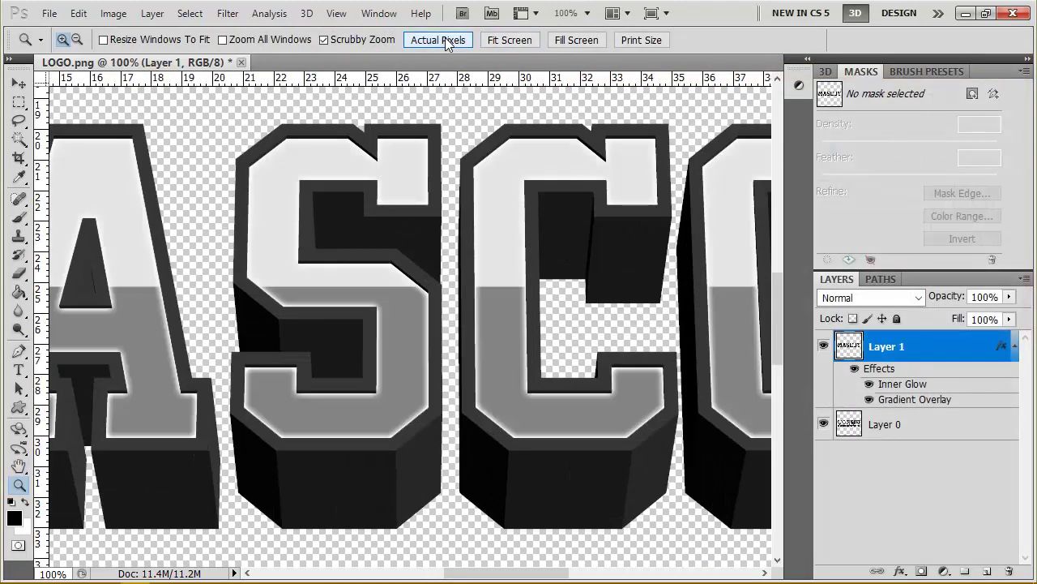
pyautogui.scroll(-2, 540, 238)
pyautogui.scroll(-1, 543, 240)
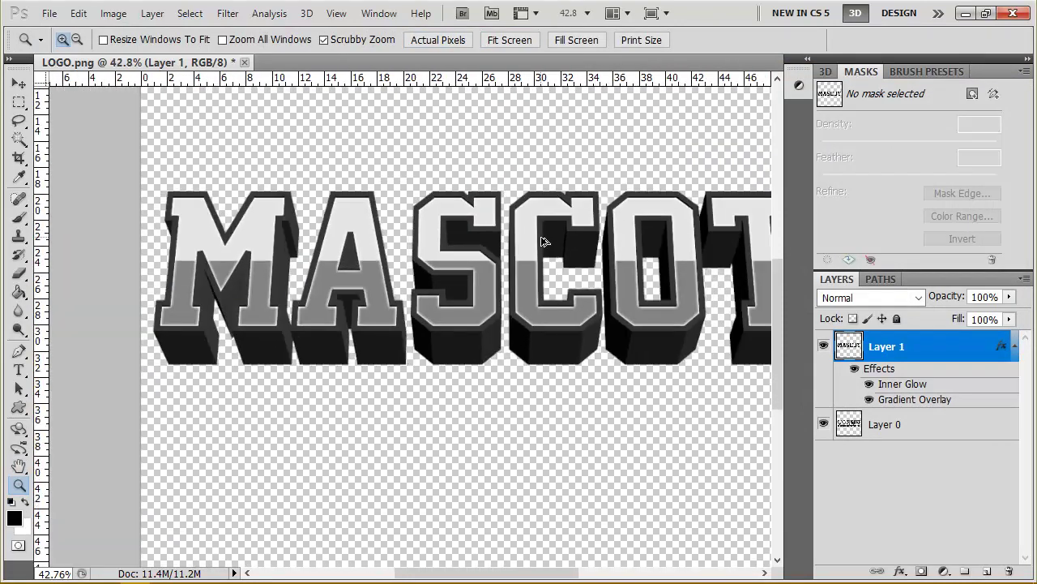
pyautogui.scroll(-1, 543, 241)
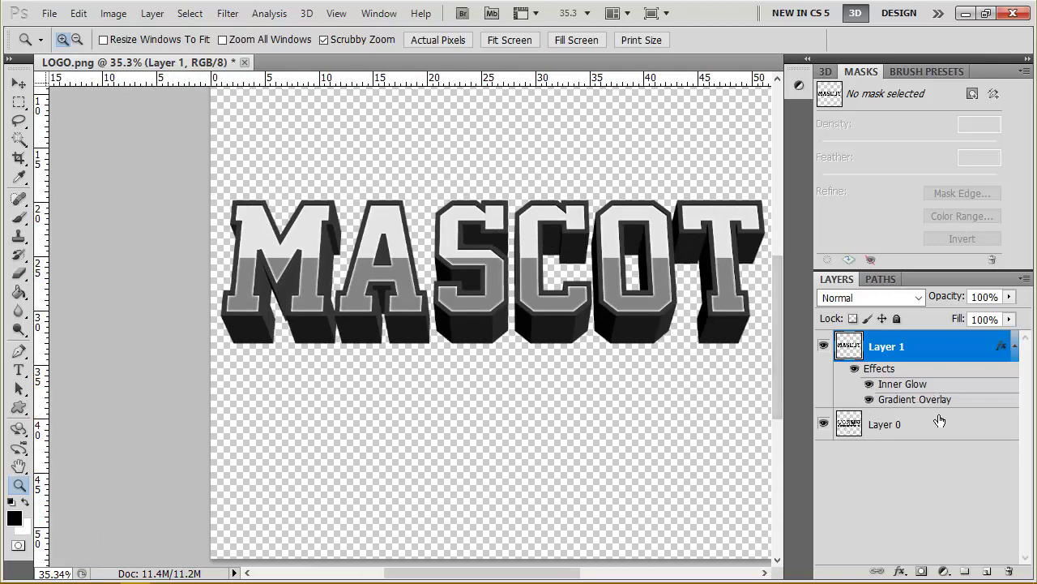
# - Add a Normal-blend Drop Shadow to Layer 0 with 100% spread and 24 px size
pyautogui.click(970, 423)
pyautogui.rightClick(968, 421)
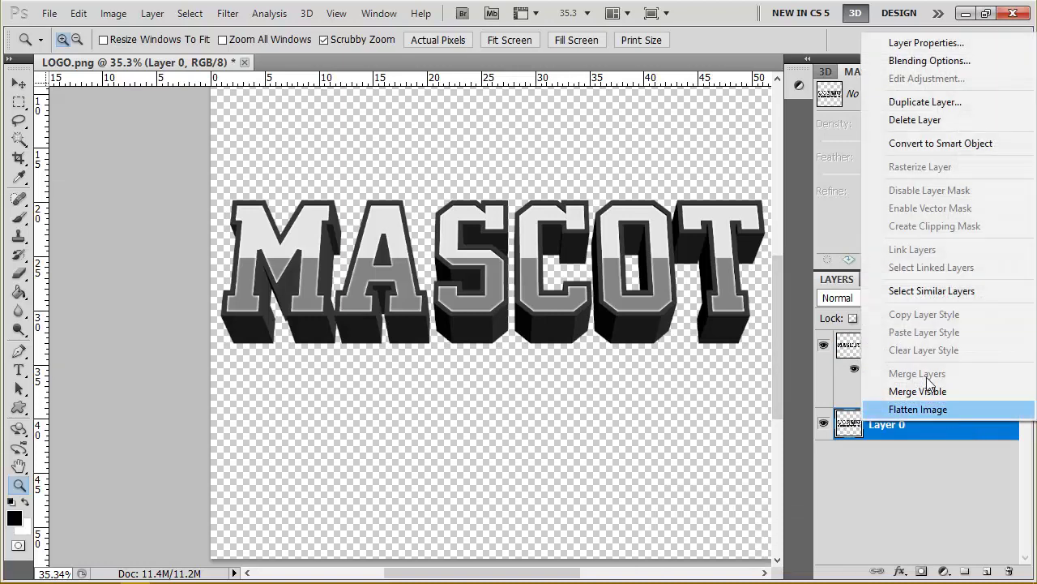
pyautogui.click(944, 61)
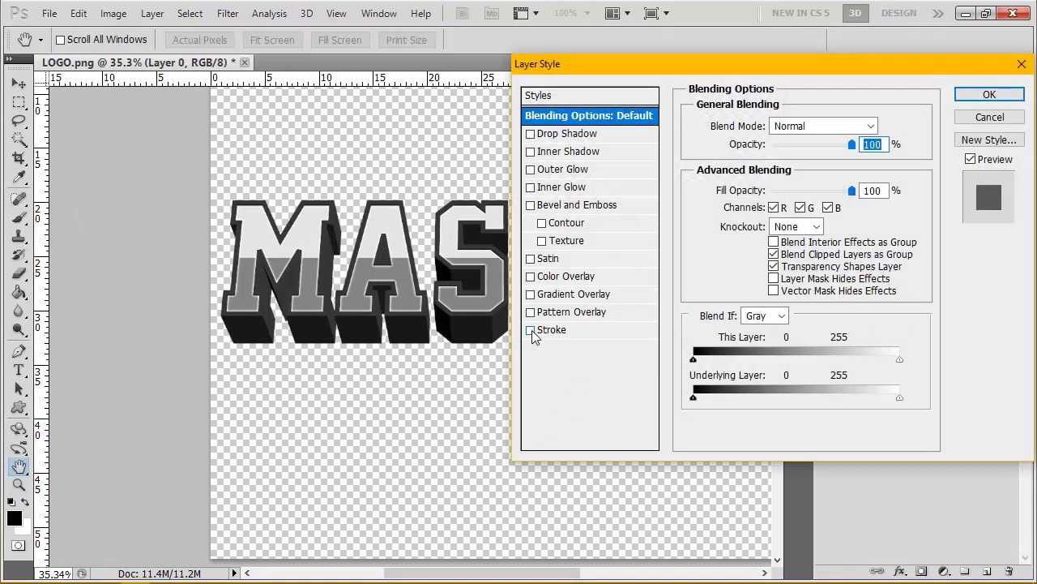
pyautogui.click(531, 135)
pyautogui.click(566, 134)
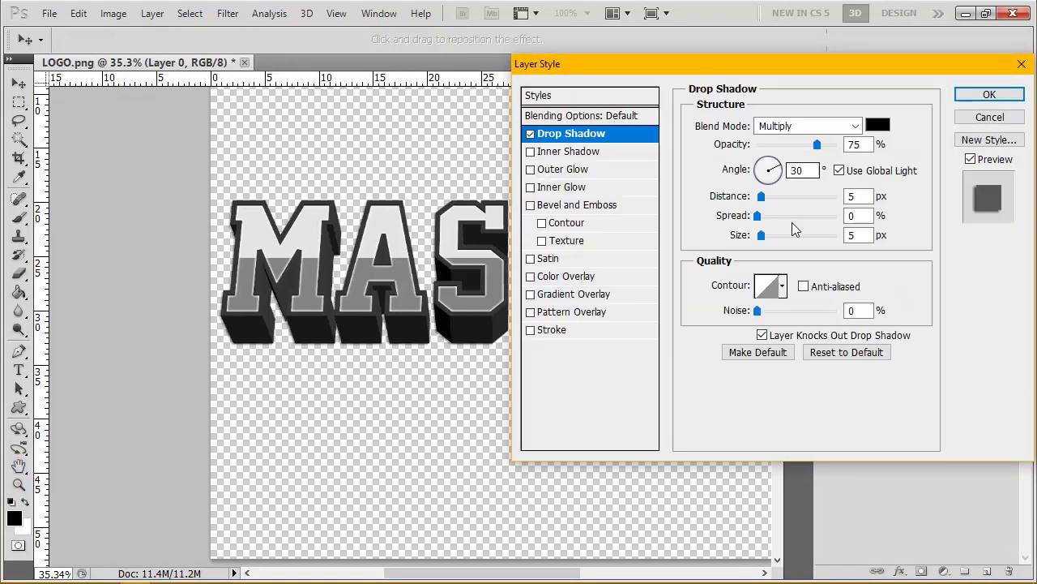
pyautogui.click(855, 130)
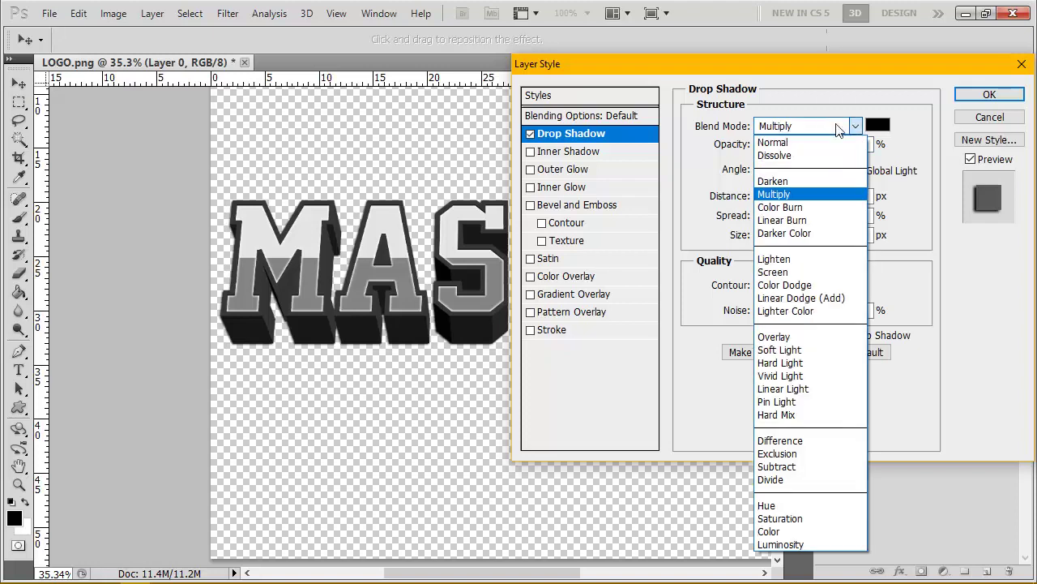
pyautogui.click(778, 141)
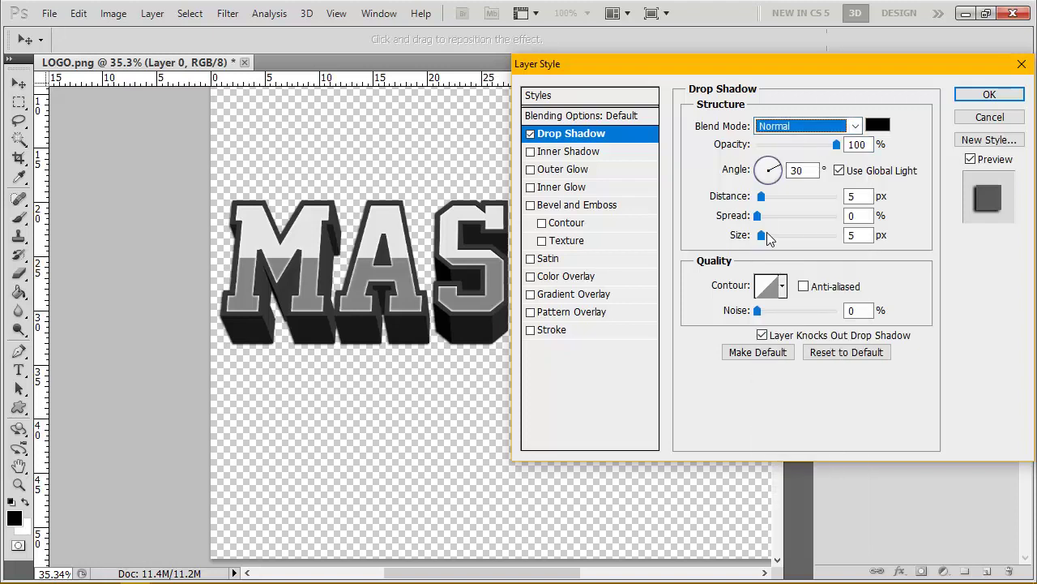
pyautogui.moveTo(762, 235)
pyautogui.mouseDown()
pyautogui.moveTo(781, 235)
pyautogui.moveTo(795, 217)
pyautogui.moveTo(868, 222)
pyautogui.mouseUp()
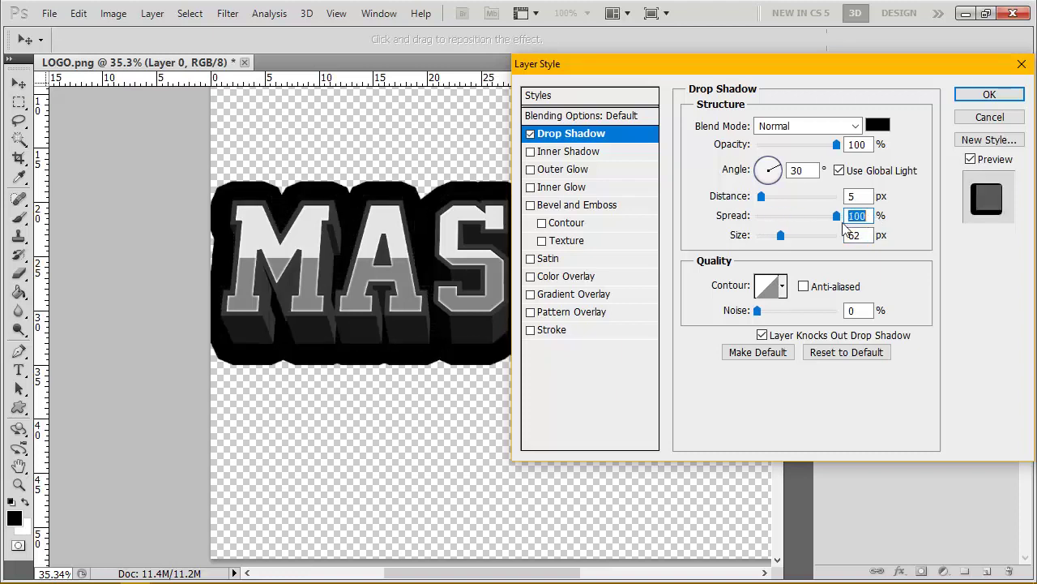
pyautogui.moveTo(780, 235); pyautogui.dragTo(772, 235)
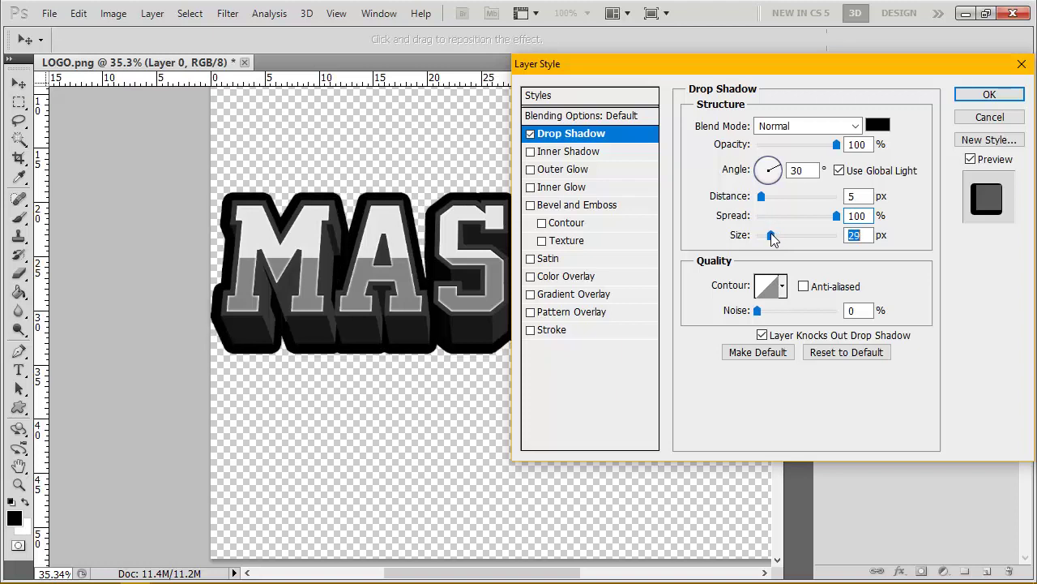
pyautogui.moveTo(774, 240); pyautogui.dragTo(772, 237)
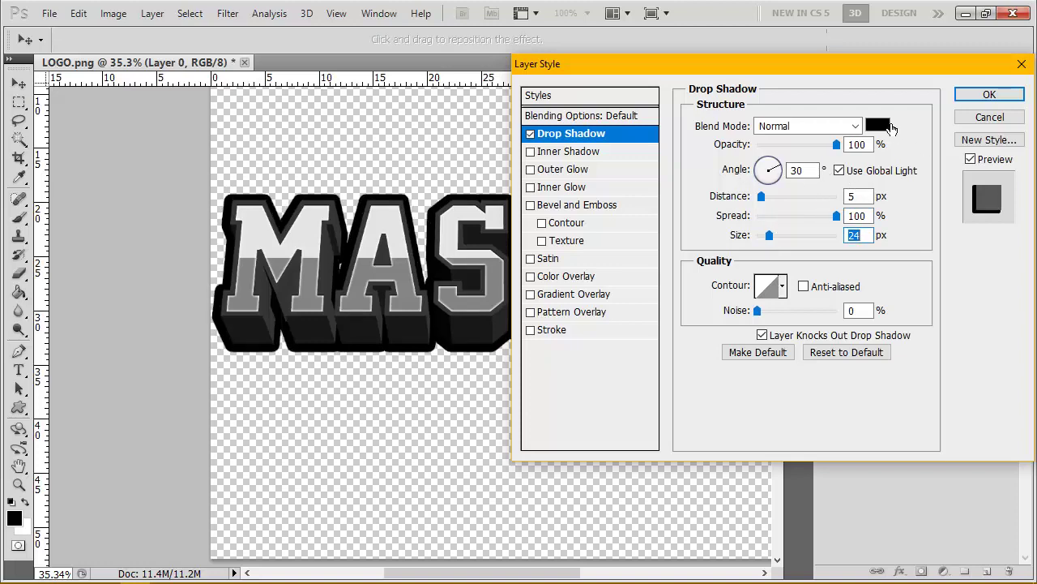
# - Colour the drop shadow bright blue 008ac3 and turn on the Stroke effect
pyautogui.click(877, 126)
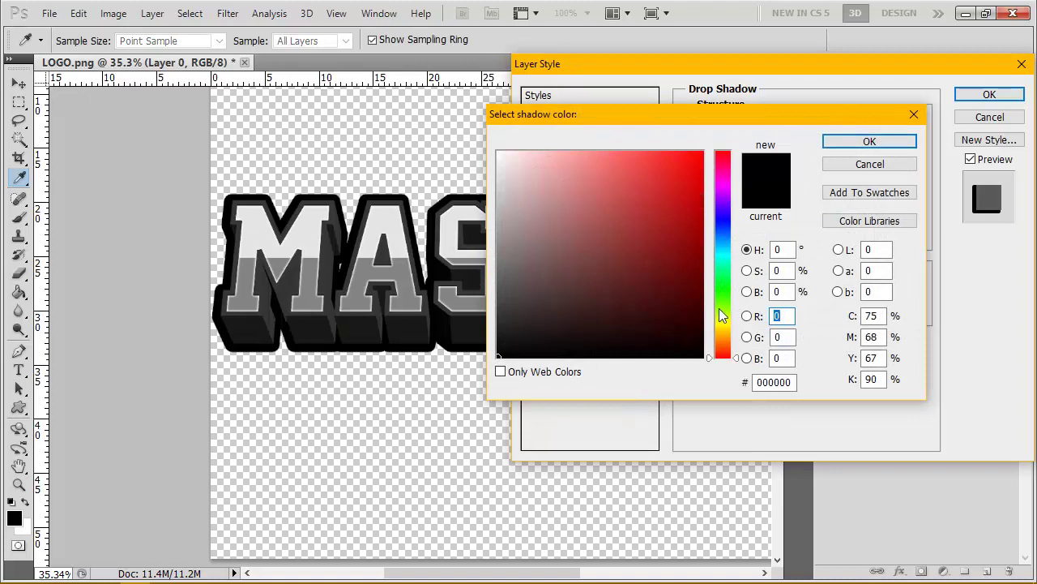
pyautogui.click(725, 244)
pyautogui.click(703, 183)
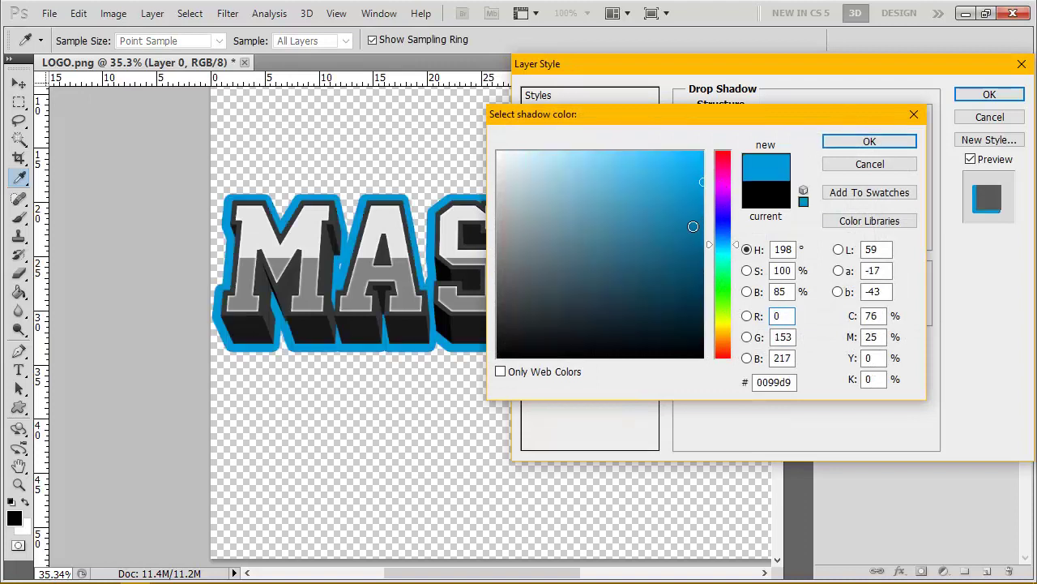
pyautogui.click(698, 236)
pyautogui.click(694, 269)
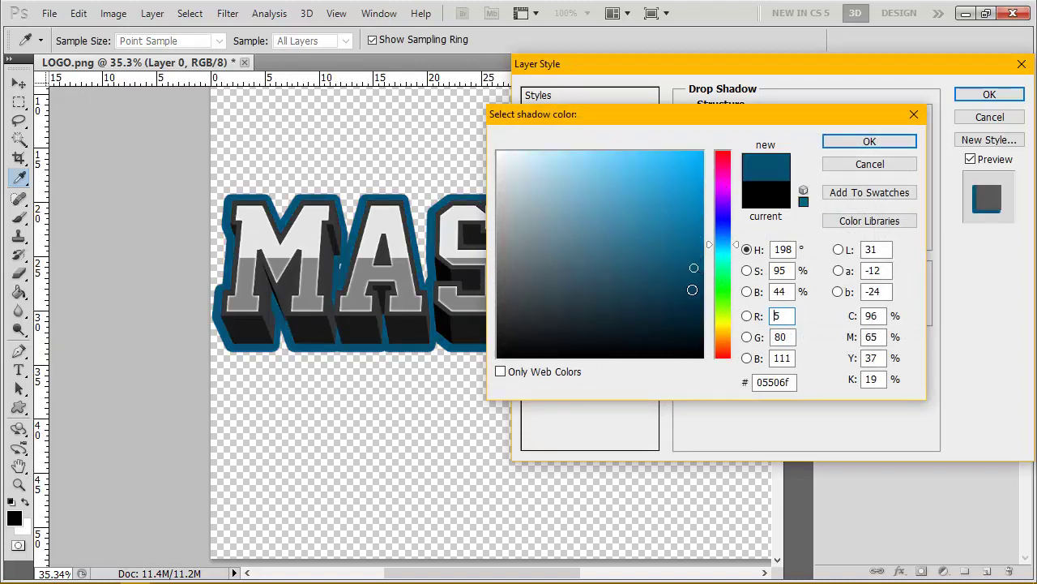
pyautogui.click(703, 199)
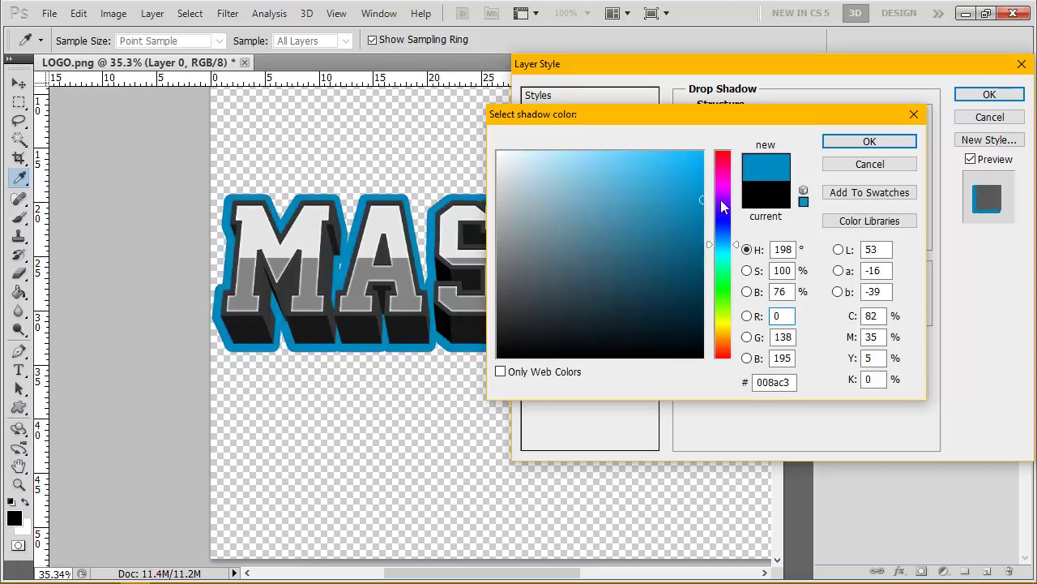
pyautogui.click(869, 141)
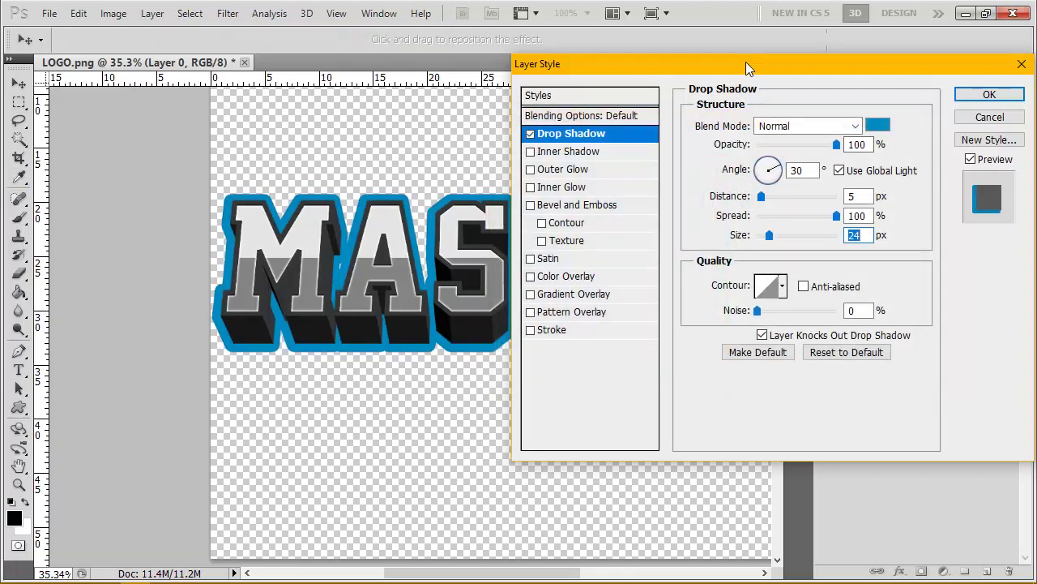
pyautogui.moveTo(745, 61)
pyautogui.mouseDown()
pyautogui.moveTo(628, 378)
pyautogui.moveTo(663, 115)
pyautogui.mouseUp()
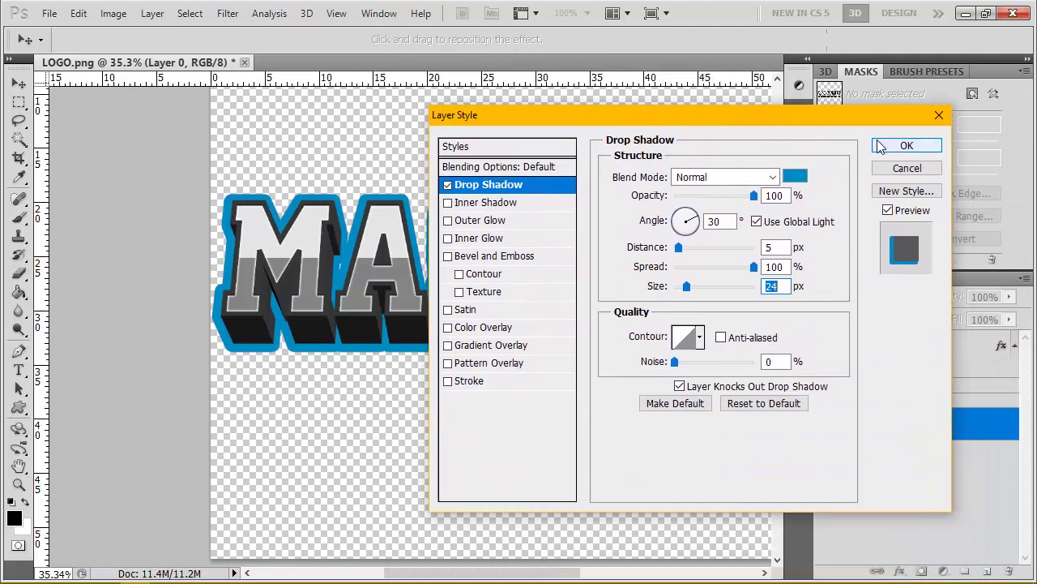
pyautogui.click(449, 382)
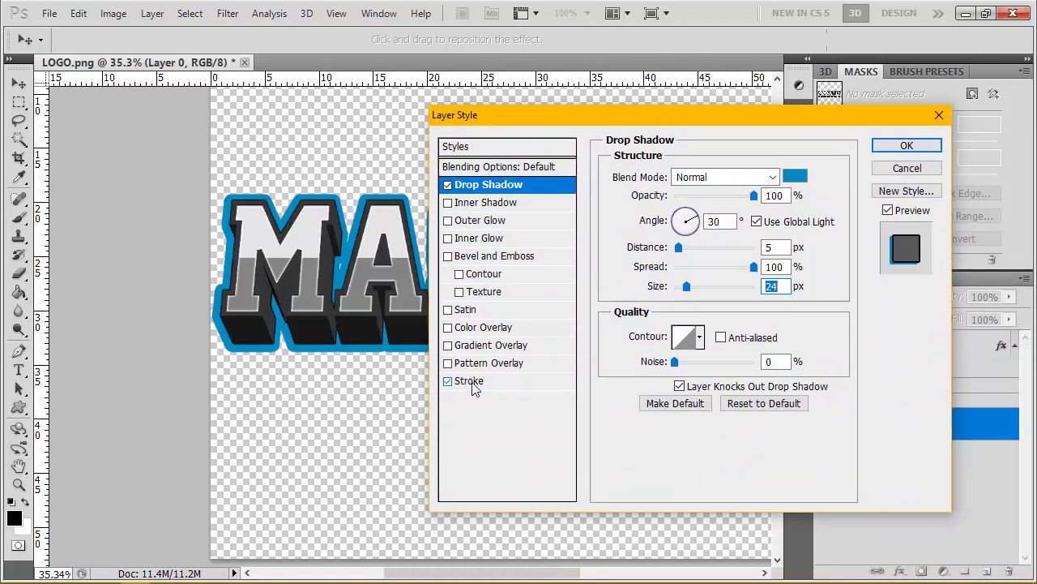
# - Give the Stroke pink colour fb0094 at 13 px and apply it
pyautogui.click(476, 382)
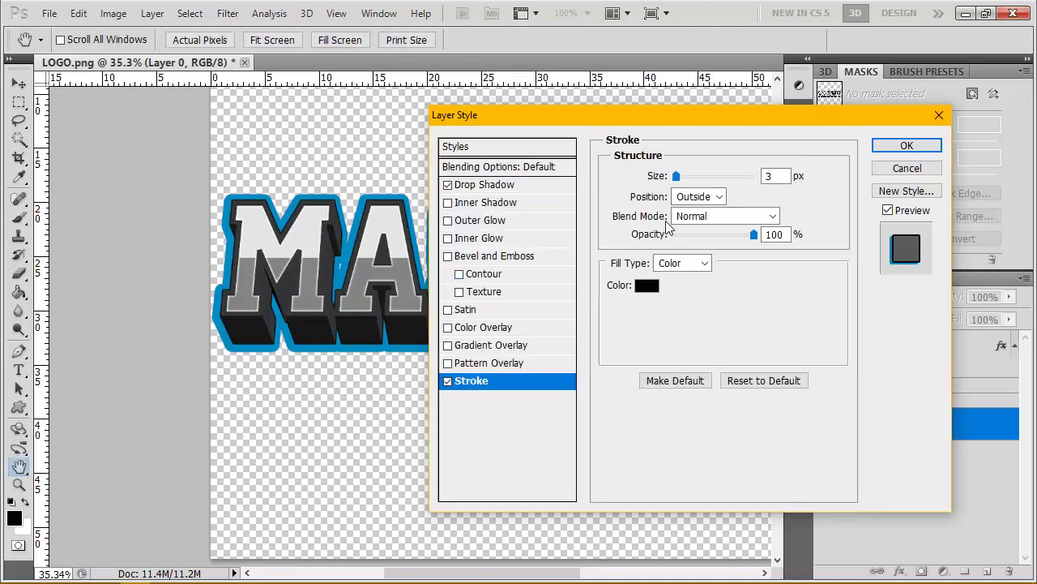
pyautogui.click(646, 286)
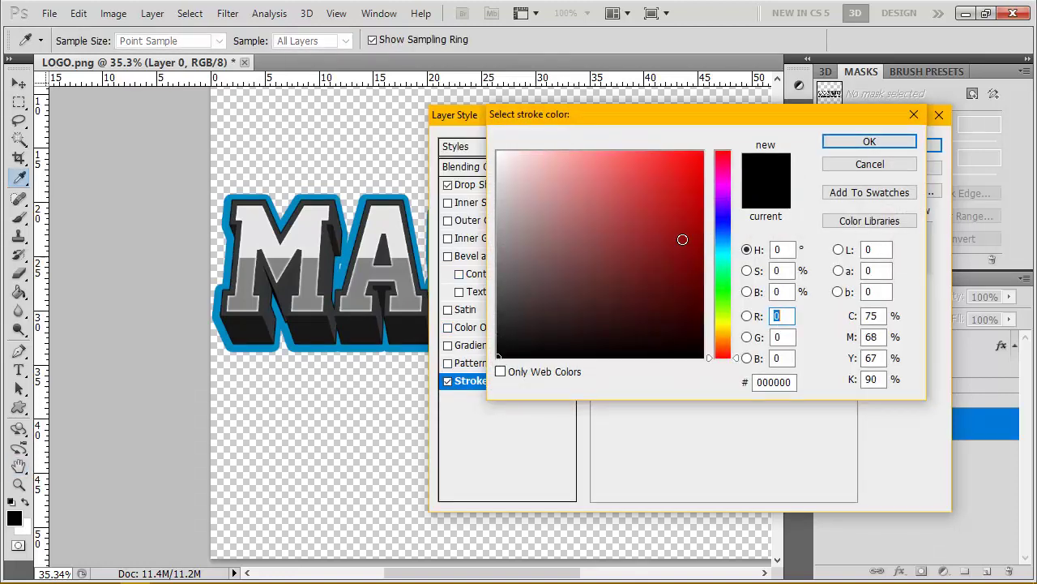
pyautogui.click(723, 172)
pyautogui.click(702, 155)
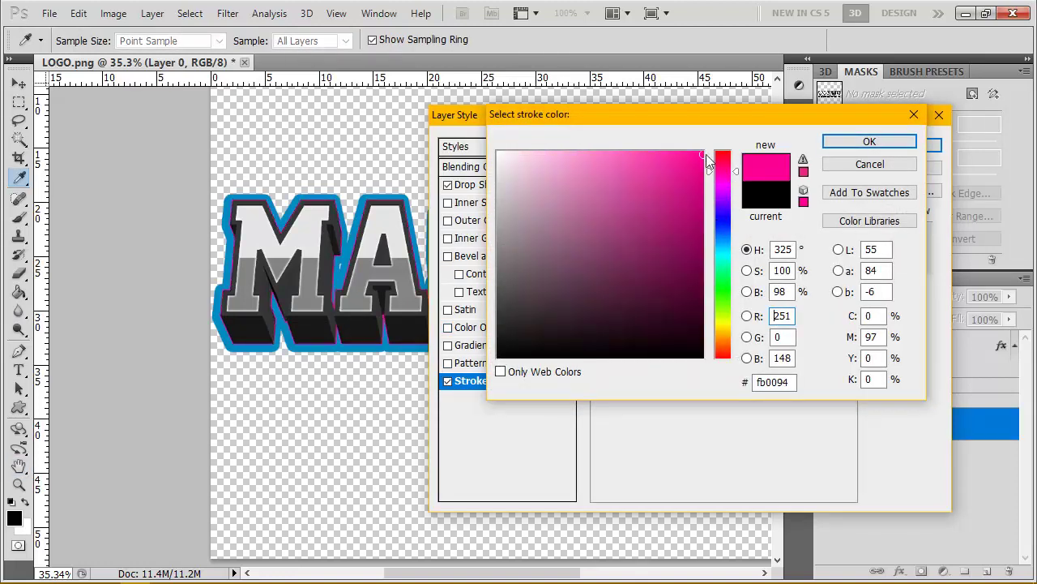
pyautogui.click(847, 142)
pyautogui.moveTo(679, 176); pyautogui.dragTo(686, 177)
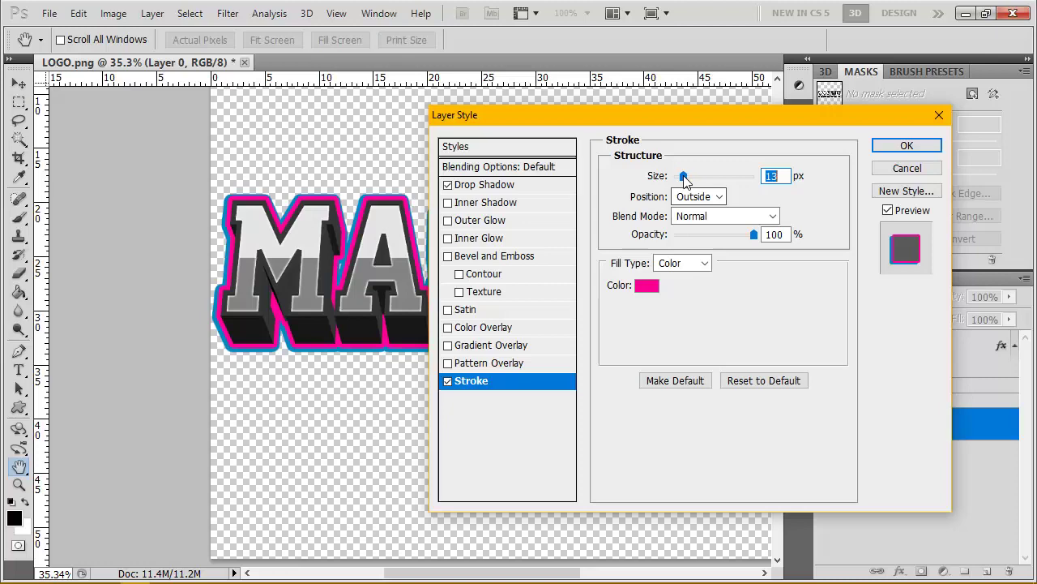
pyautogui.click(899, 143)
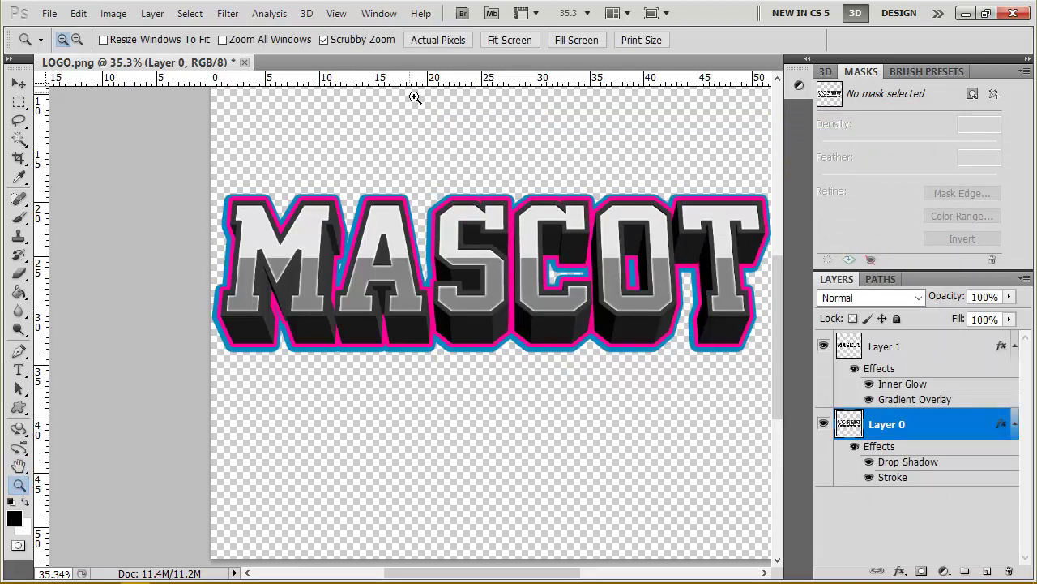
# - Compare the outlines at Actual Pixels and Fill Screen zoom levels
pyautogui.click(438, 40)
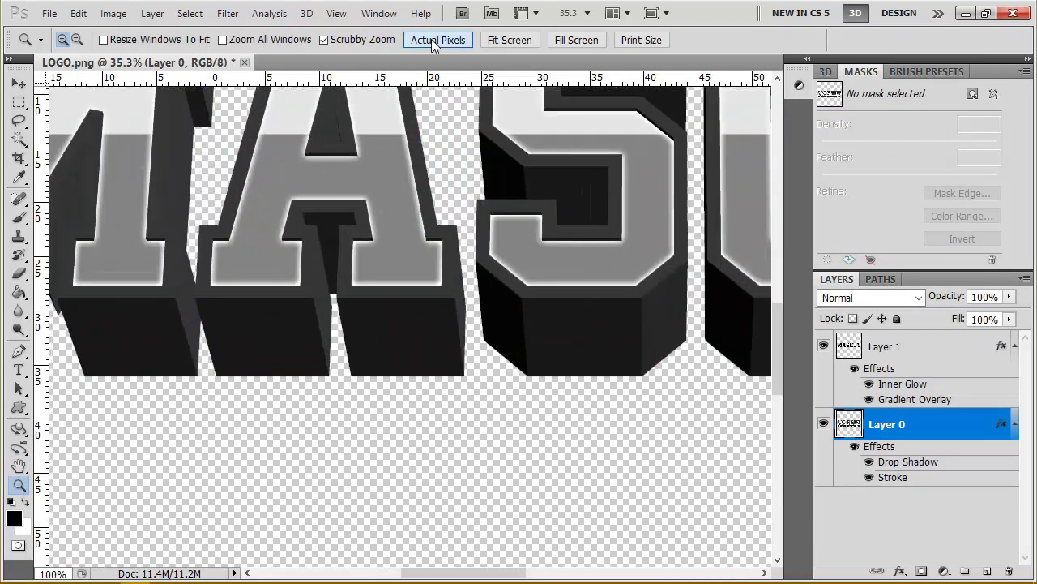
pyautogui.click(575, 40)
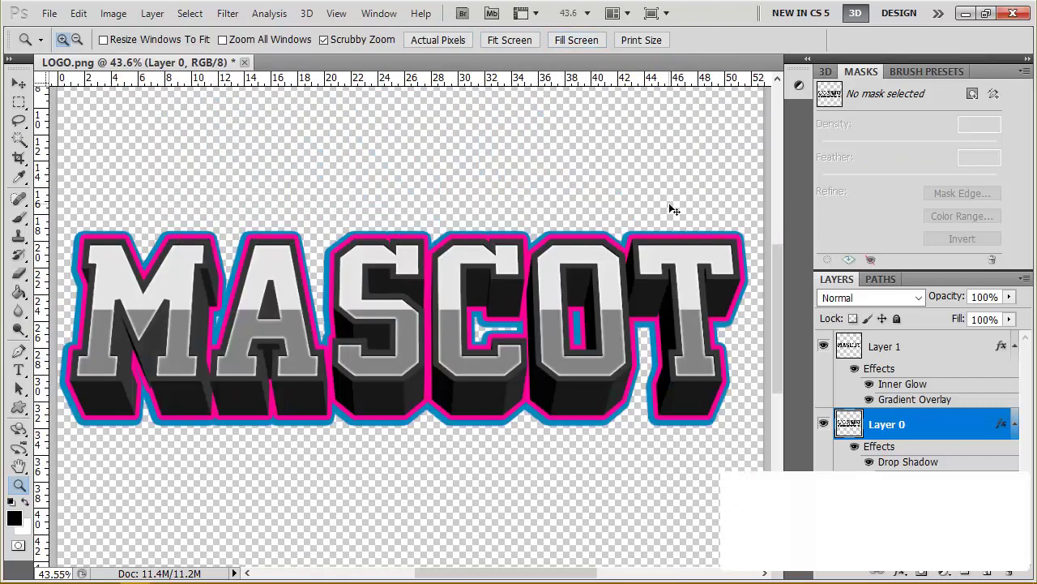
pyautogui.click(437, 40)
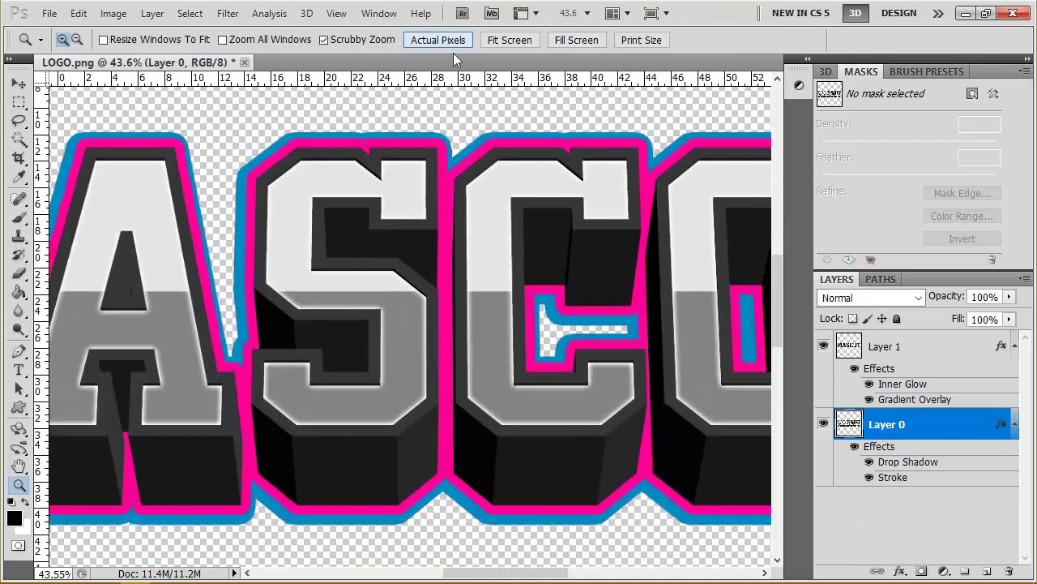
# - Set Layer 1's Inner Glow to 100% Choke and 8 px size, then zoom out
pyautogui.doubleClick(962, 343)
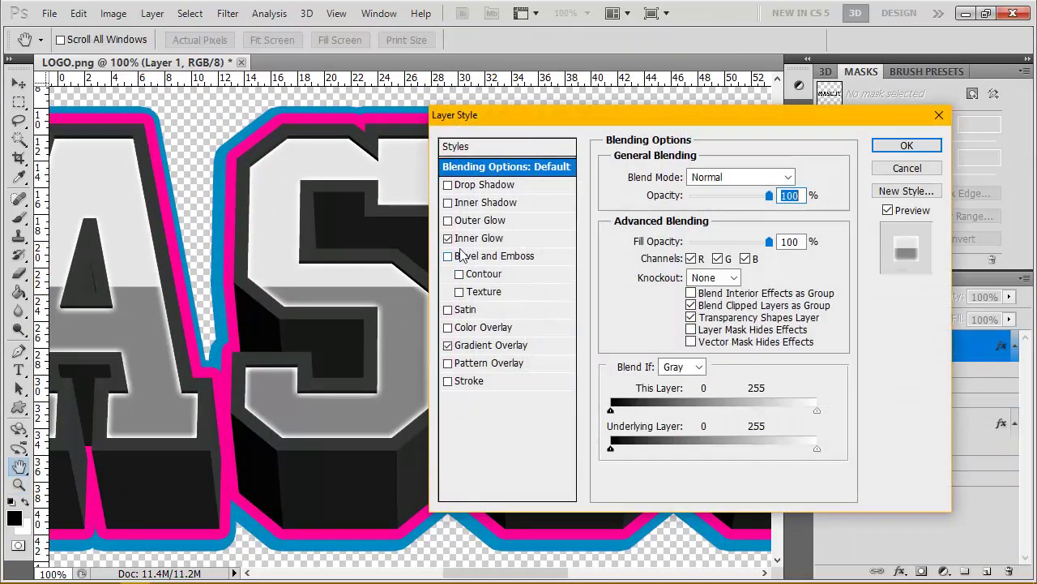
pyautogui.click(466, 239)
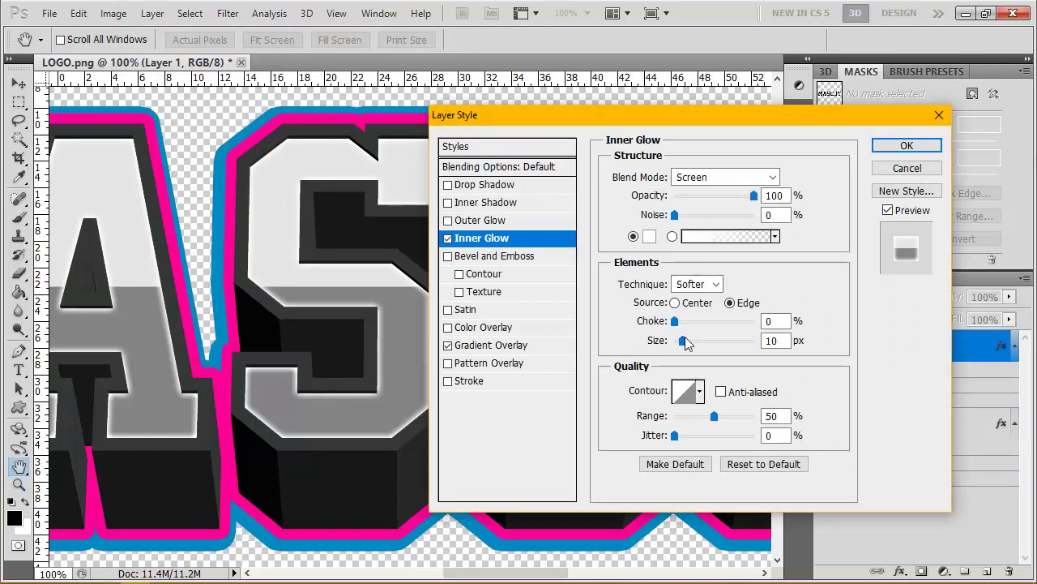
pyautogui.click(771, 321)
pyautogui.write('100')
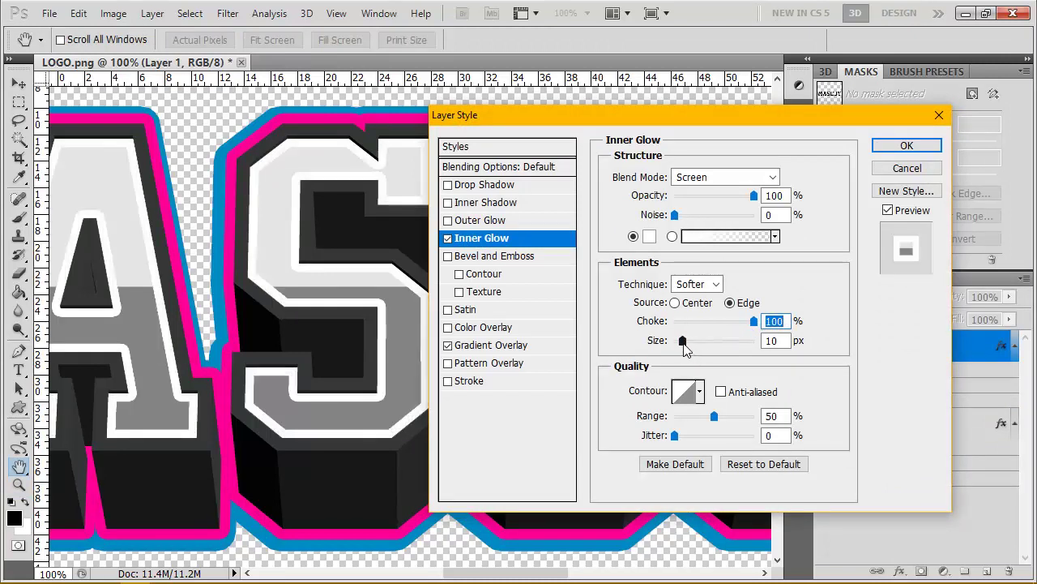
pyautogui.moveTo(682, 341); pyautogui.dragTo(681, 342)
pyautogui.click(906, 145)
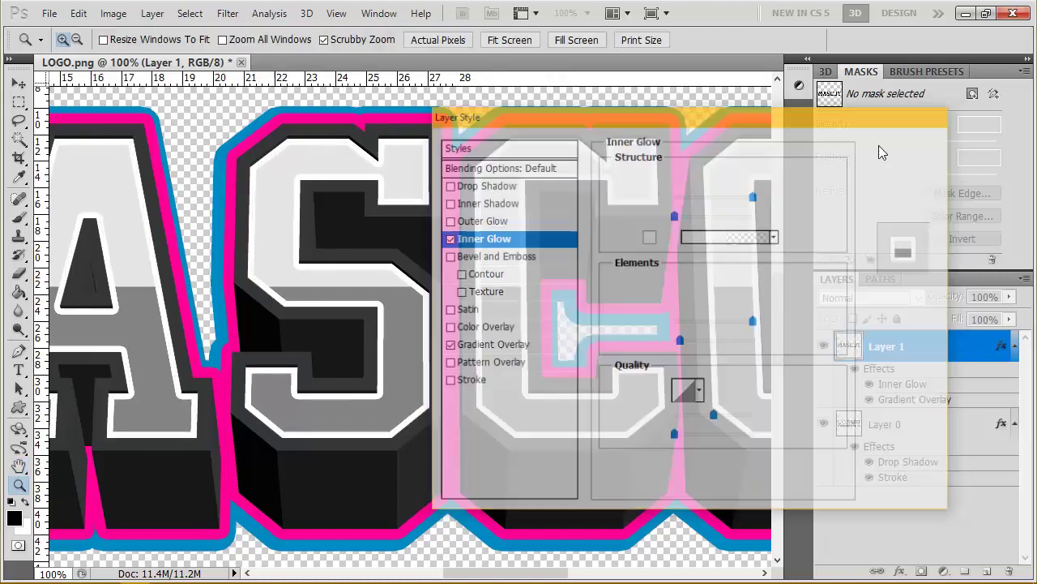
pyautogui.click(566, 45)
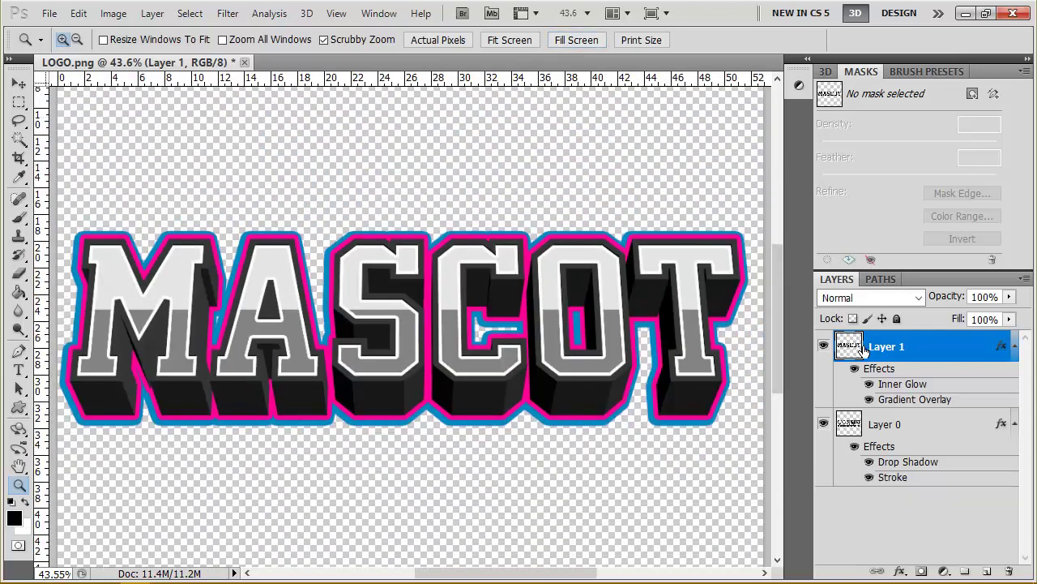
# - Select Layer 0 and try a new Stroke colour, discarding the change
pyautogui.click(948, 421)
pyautogui.press('v')
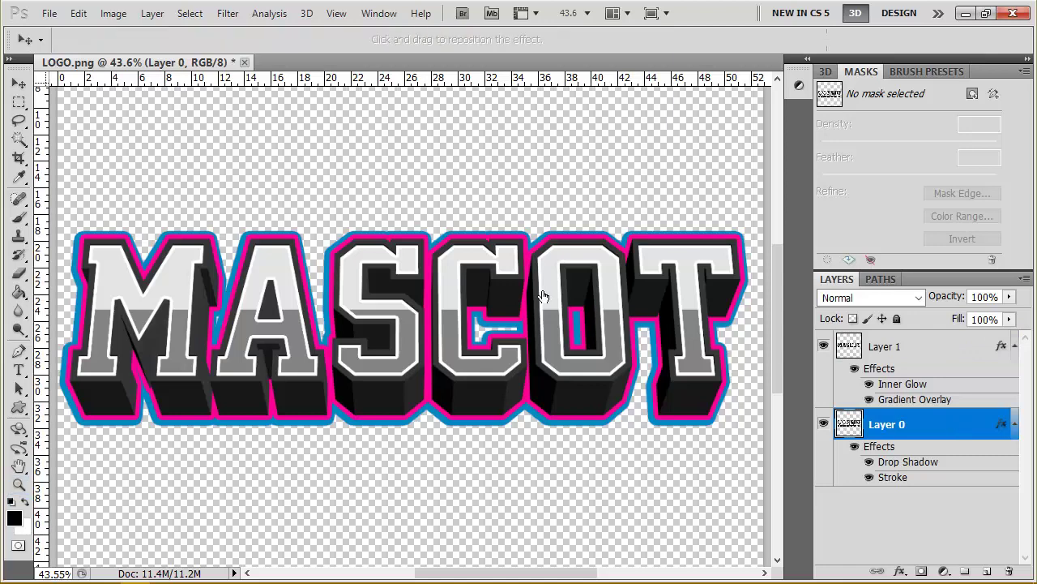
pyautogui.click(466, 381)
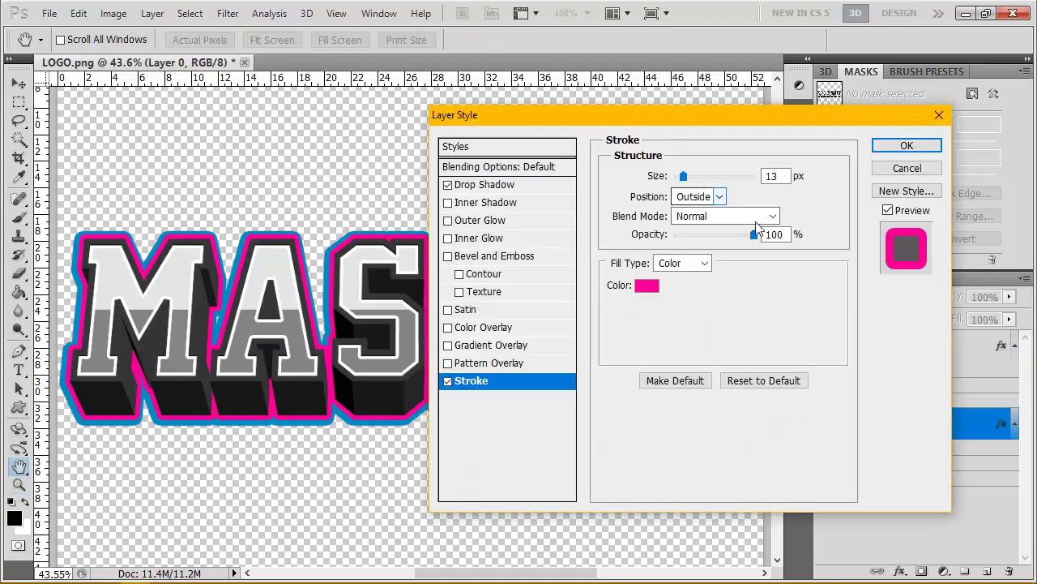
pyautogui.click(646, 286)
pyautogui.moveTo(551, 324); pyautogui.dragTo(458, 396)
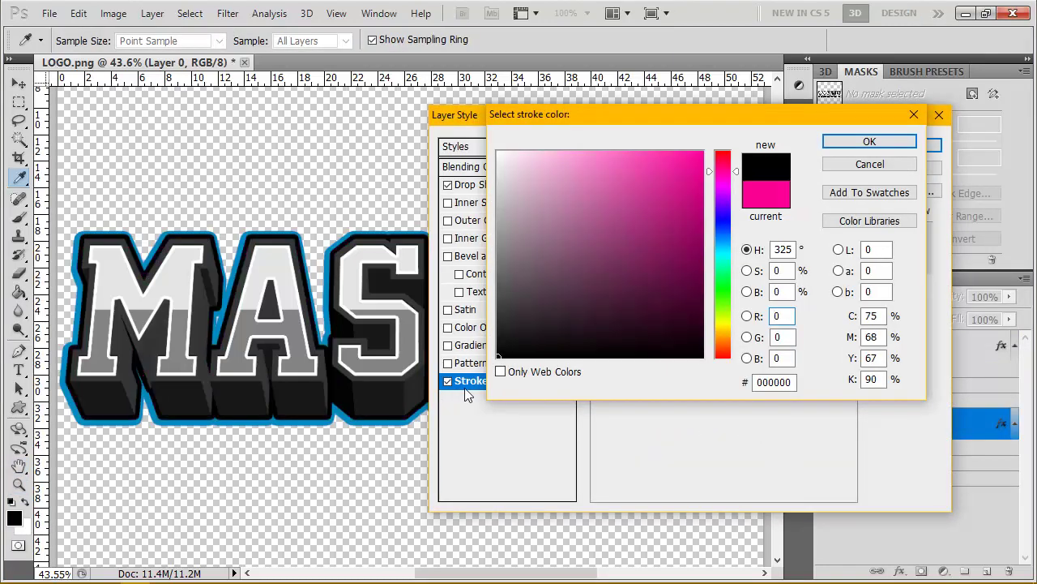
pyautogui.click(871, 166)
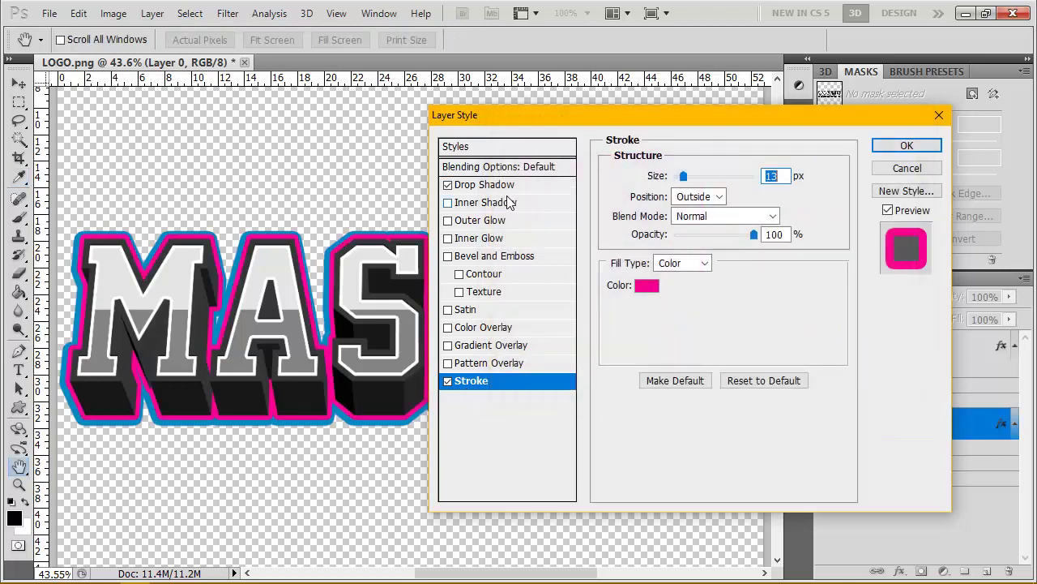
# - Make Layer 0's Drop Shadow black and increase its size
pyautogui.click(499, 186)
pyautogui.click(793, 174)
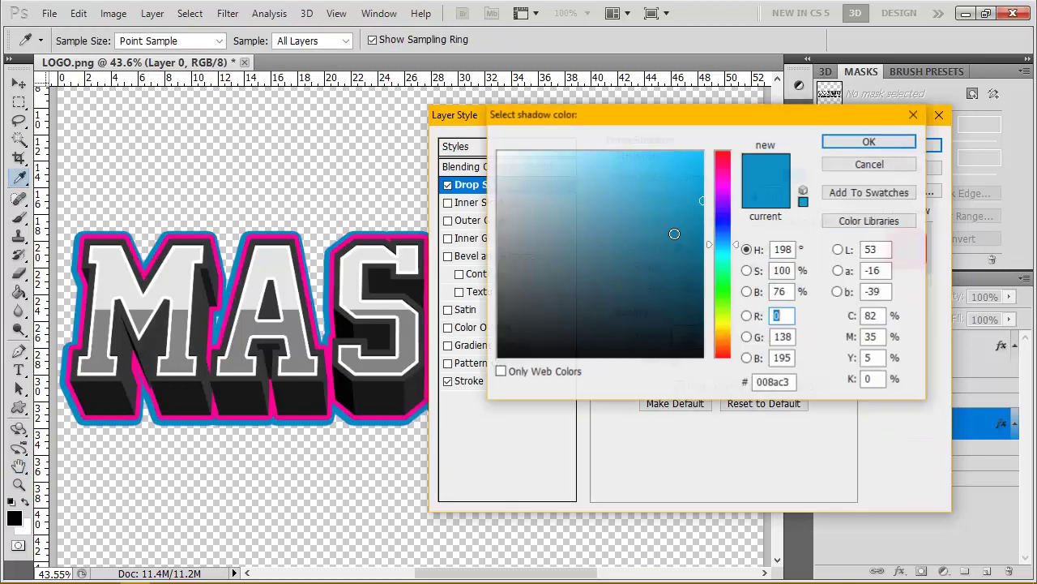
pyautogui.write('20')
pyautogui.moveTo(482, 374); pyautogui.dragTo(474, 385)
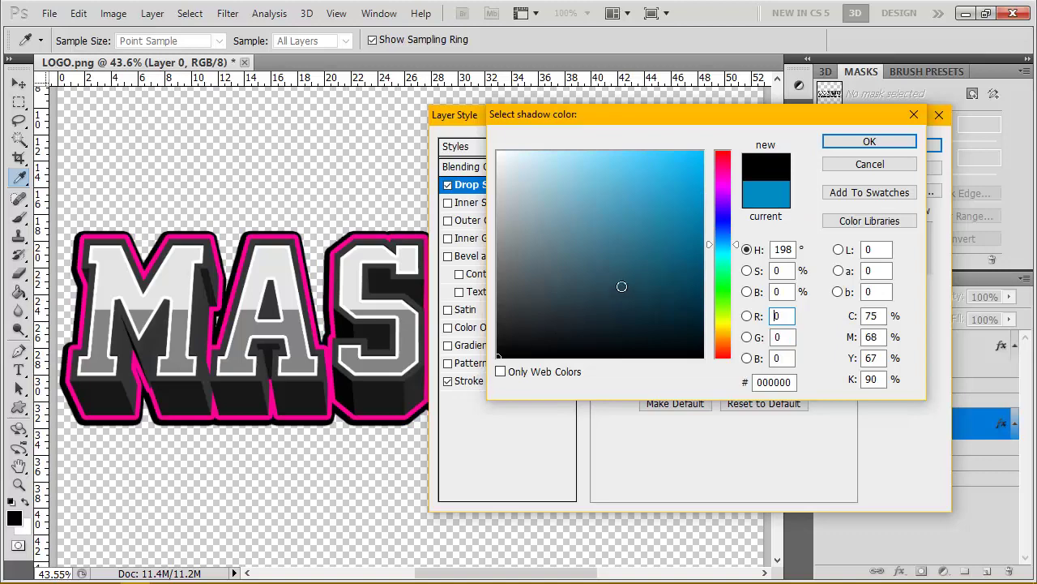
pyautogui.click(869, 141)
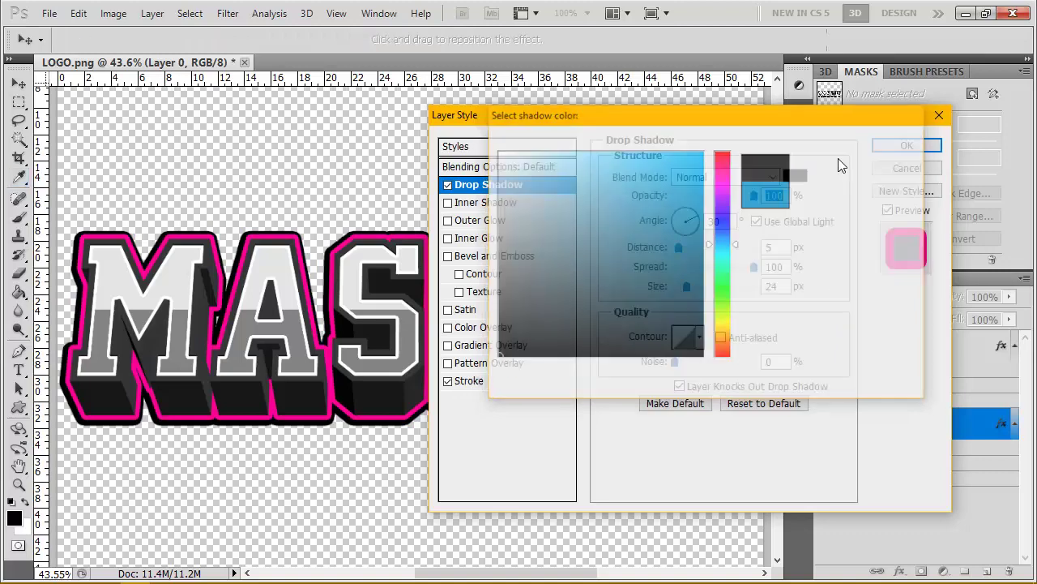
pyautogui.moveTo(687, 289); pyautogui.dragTo(693, 293)
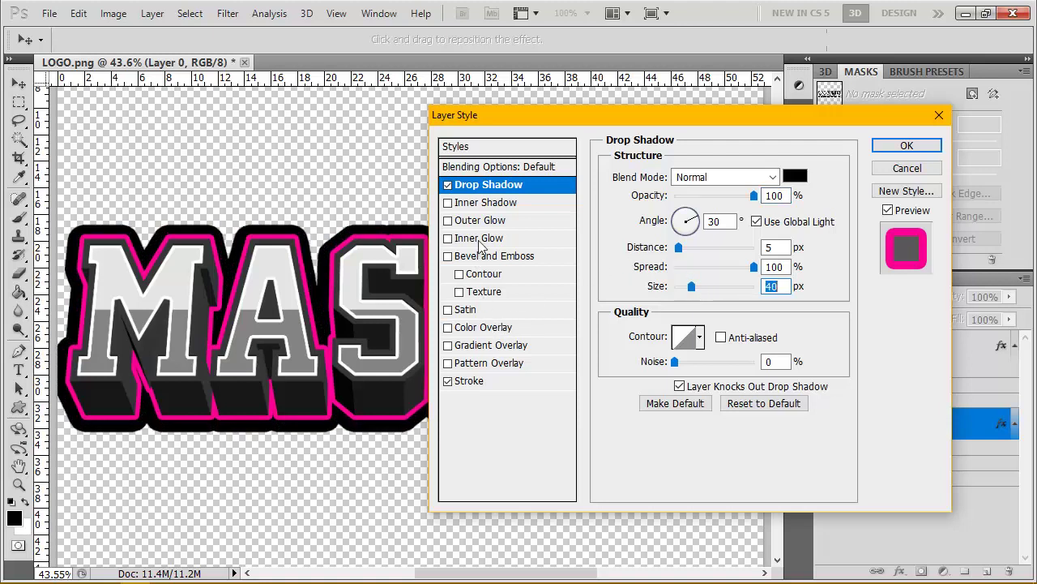
# - Change the Stroke colour from pink to blue 0076b9 and apply
pyautogui.click(476, 381)
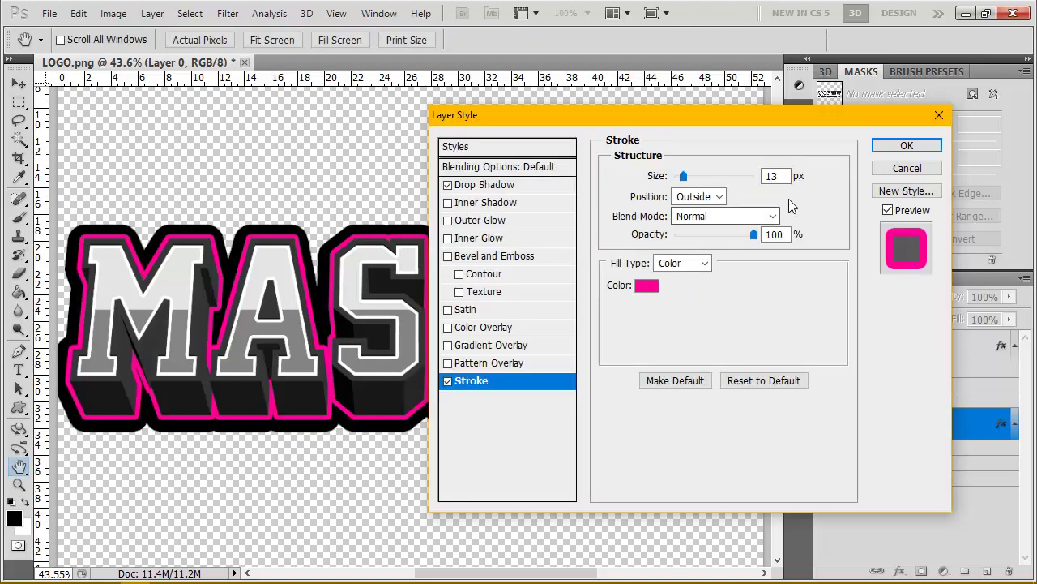
pyautogui.click(648, 285)
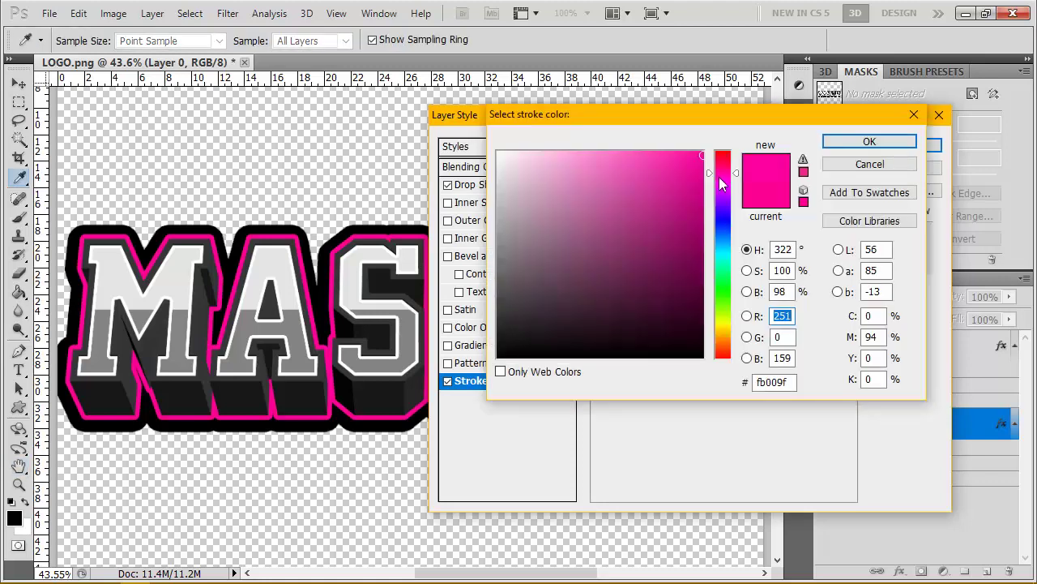
pyautogui.click(723, 166)
pyautogui.moveTo(687, 211); pyautogui.dragTo(699, 209)
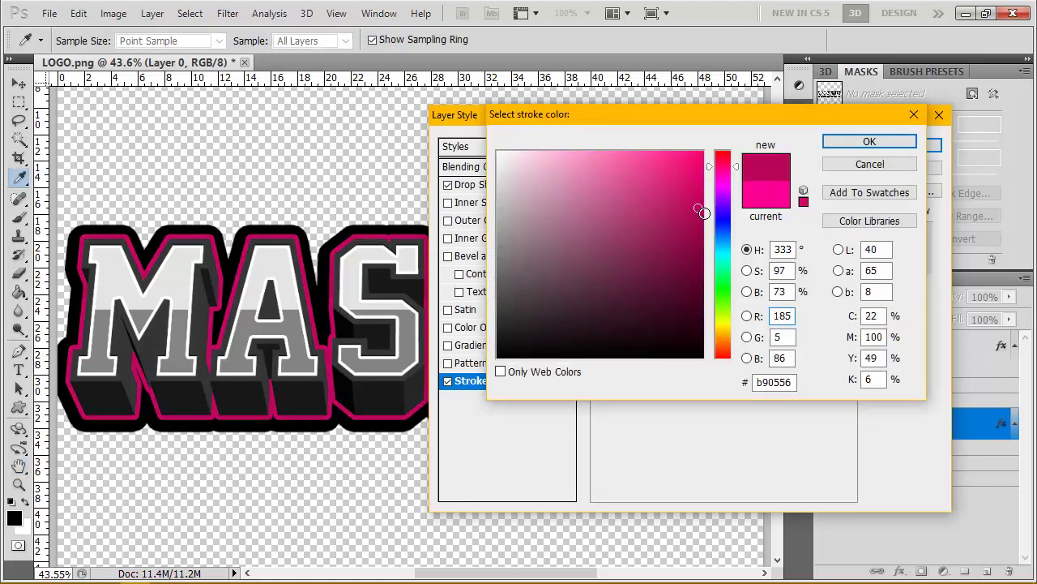
pyautogui.click(704, 208)
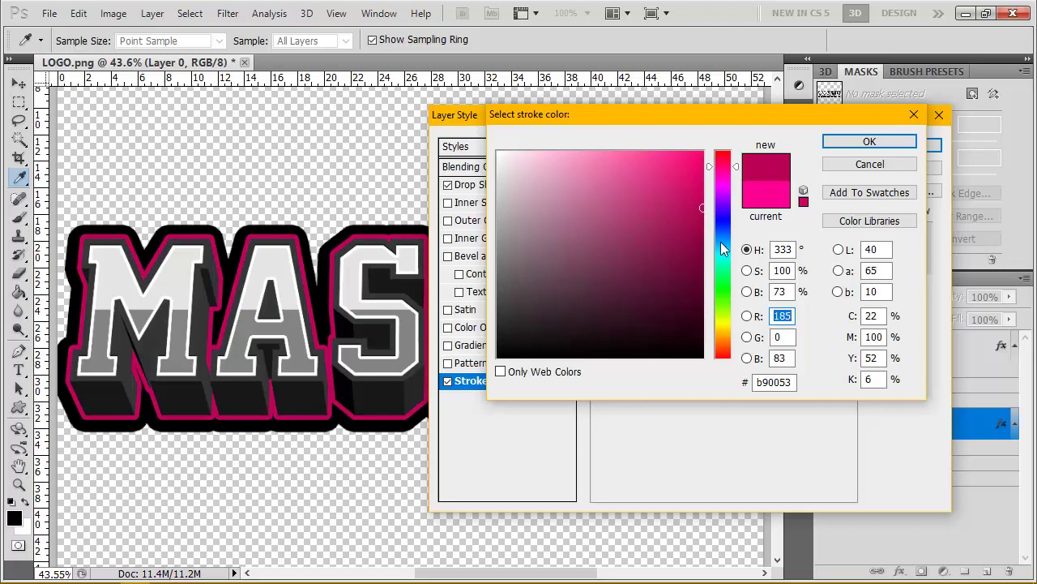
pyautogui.moveTo(724, 249); pyautogui.dragTo(718, 242)
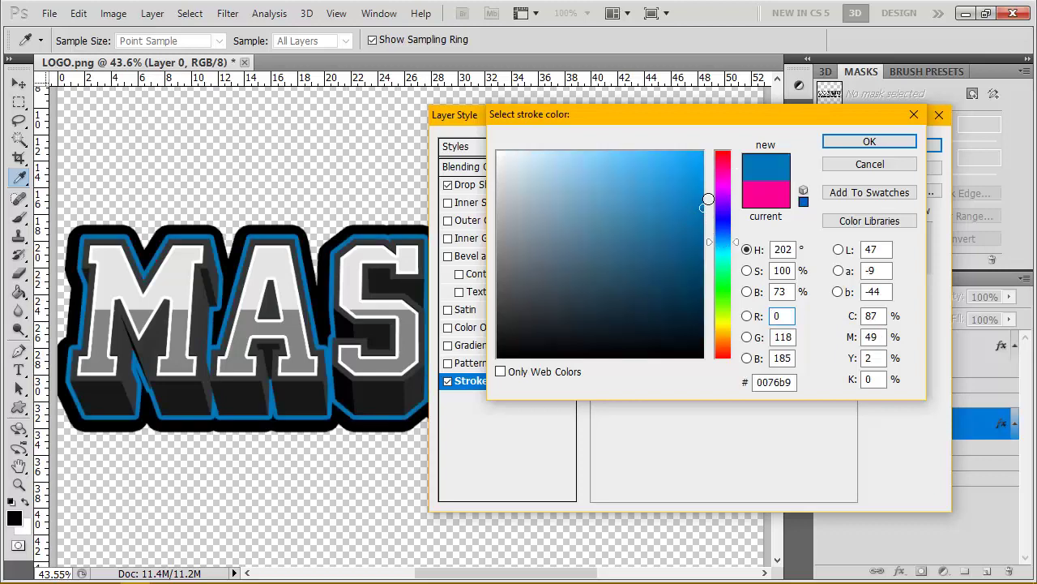
pyautogui.click(904, 145)
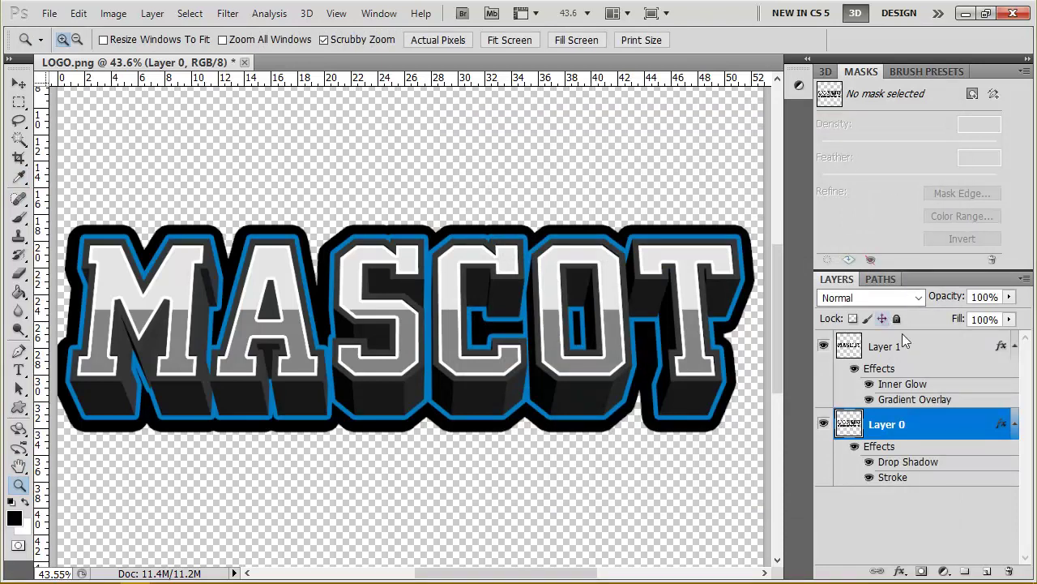
# - Turn off Layer 0's Stroke and try blue shades for the Drop Shadow
pyautogui.doubleClick(958, 421)
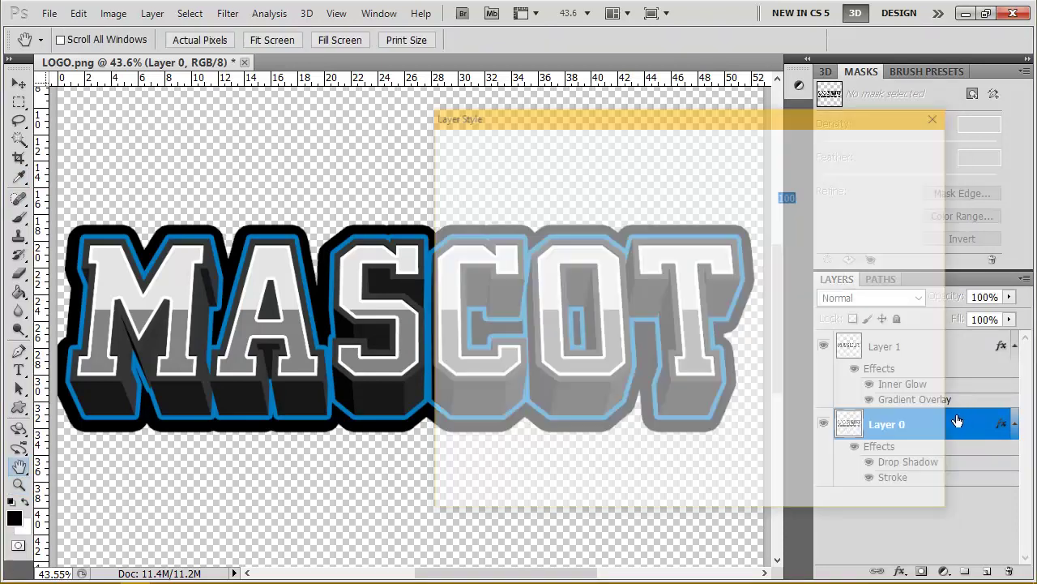
pyautogui.click(449, 381)
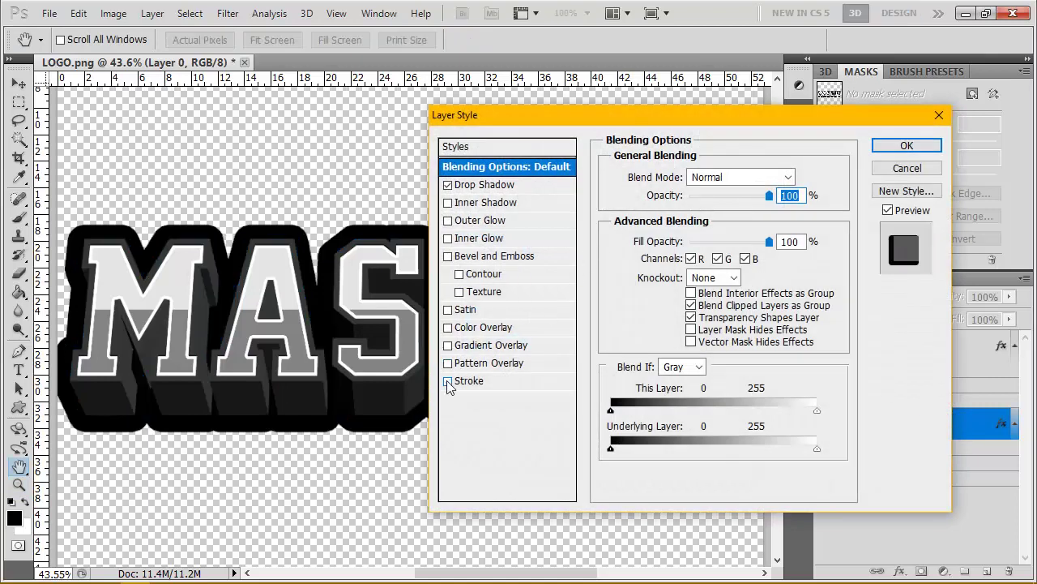
pyautogui.click(501, 186)
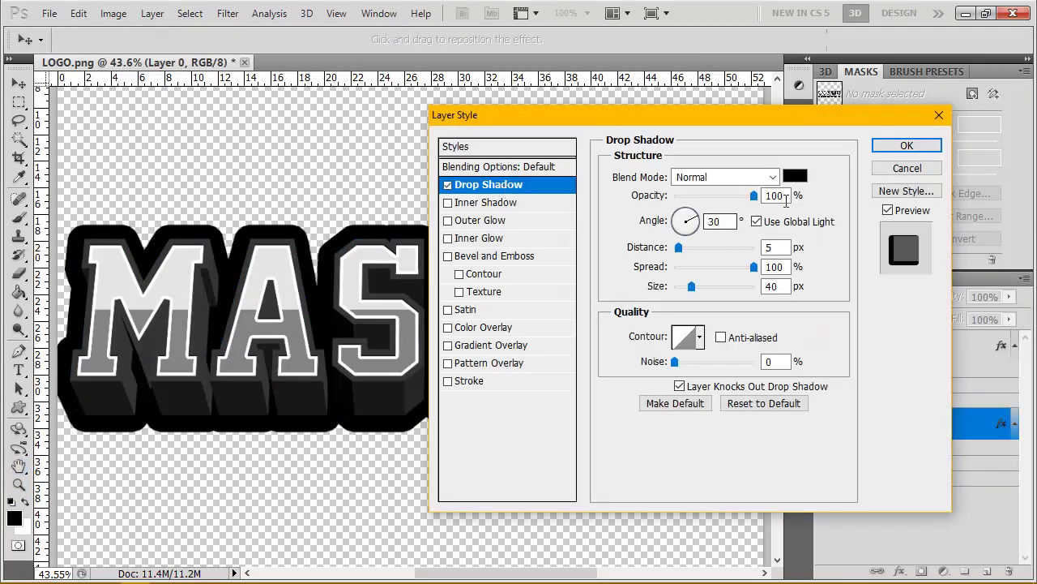
pyautogui.click(794, 176)
pyautogui.click(721, 240)
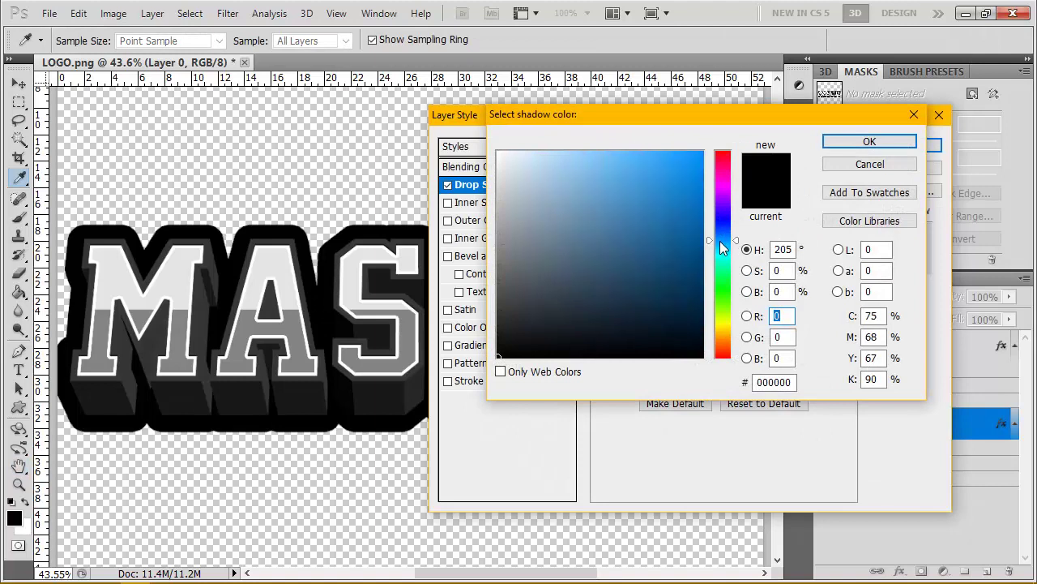
pyautogui.click(702, 226)
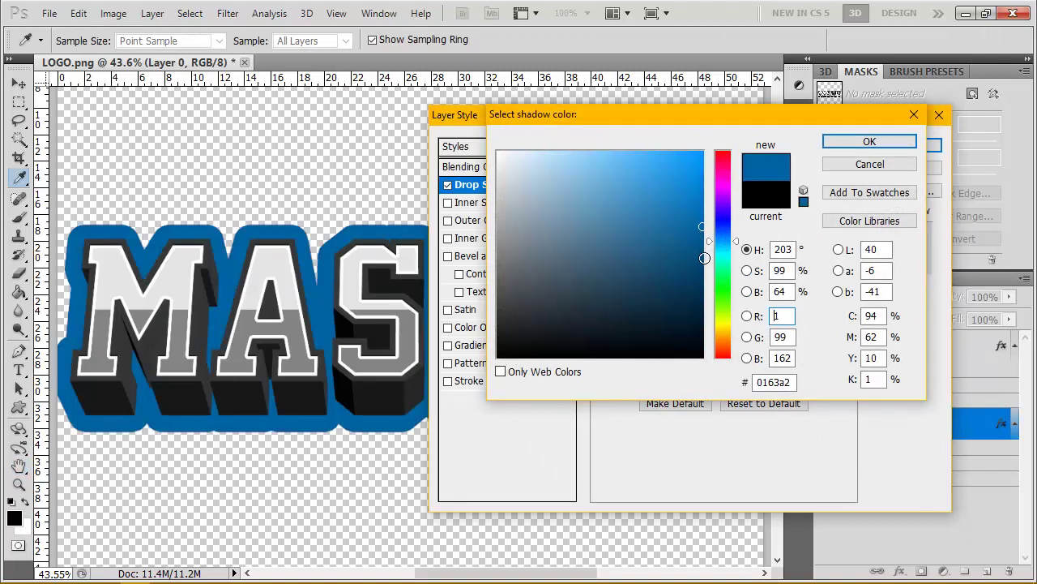
pyautogui.click(701, 258)
pyautogui.click(702, 227)
# - Make the shadow pinkish-red c40158, thin it to 32 px, and apply
pyautogui.moveTo(722, 241); pyautogui.dragTo(718, 245)
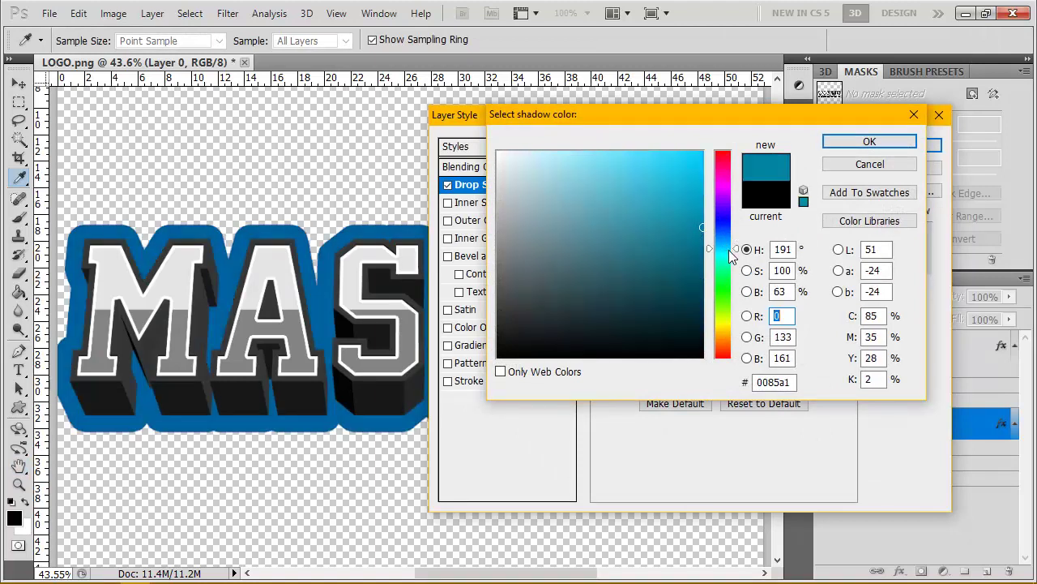
pyautogui.click(702, 199)
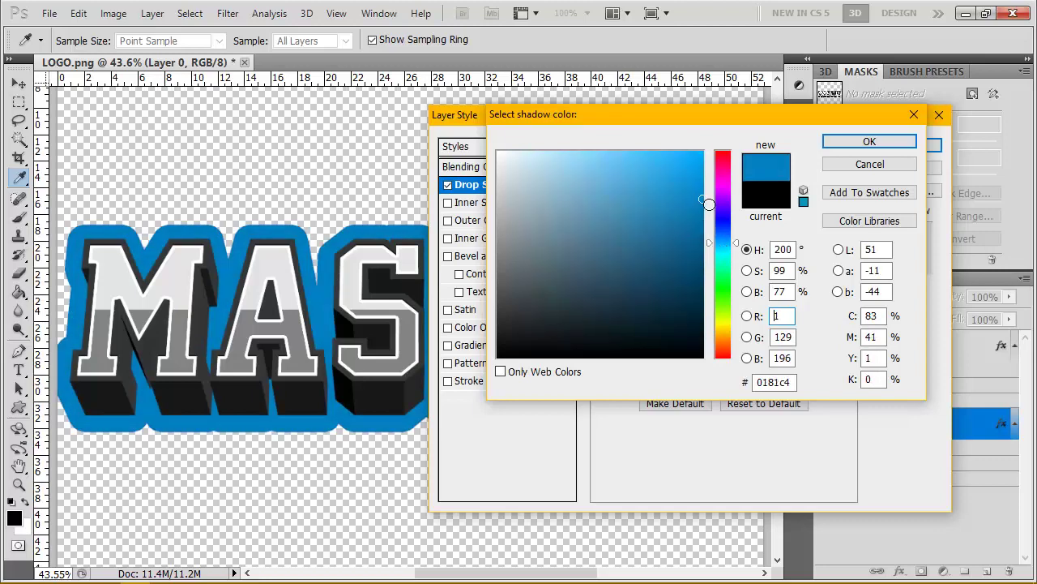
pyautogui.click(723, 182)
pyautogui.moveTo(723, 182); pyautogui.dragTo(719, 168)
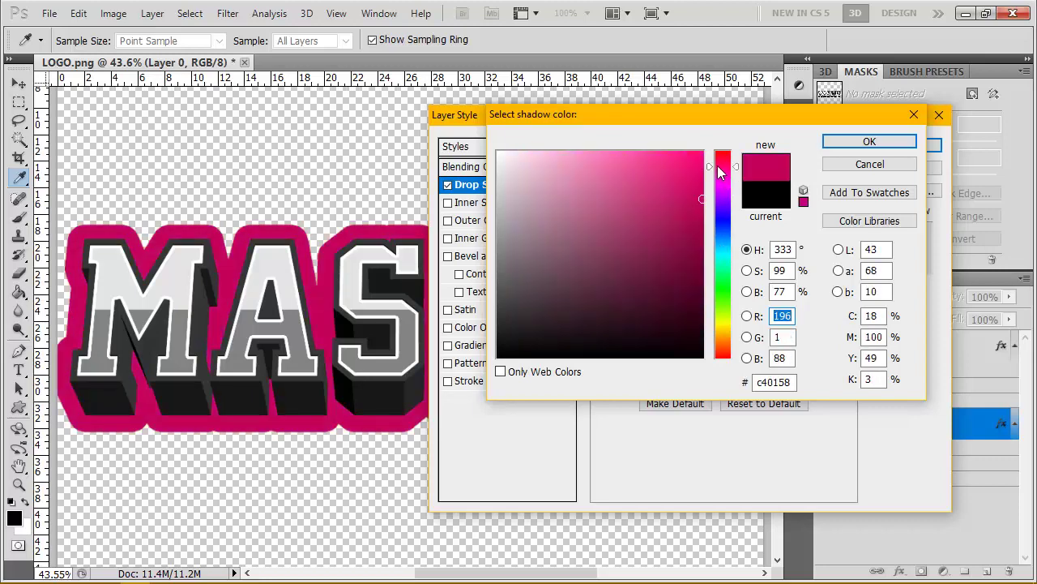
pyautogui.click(839, 141)
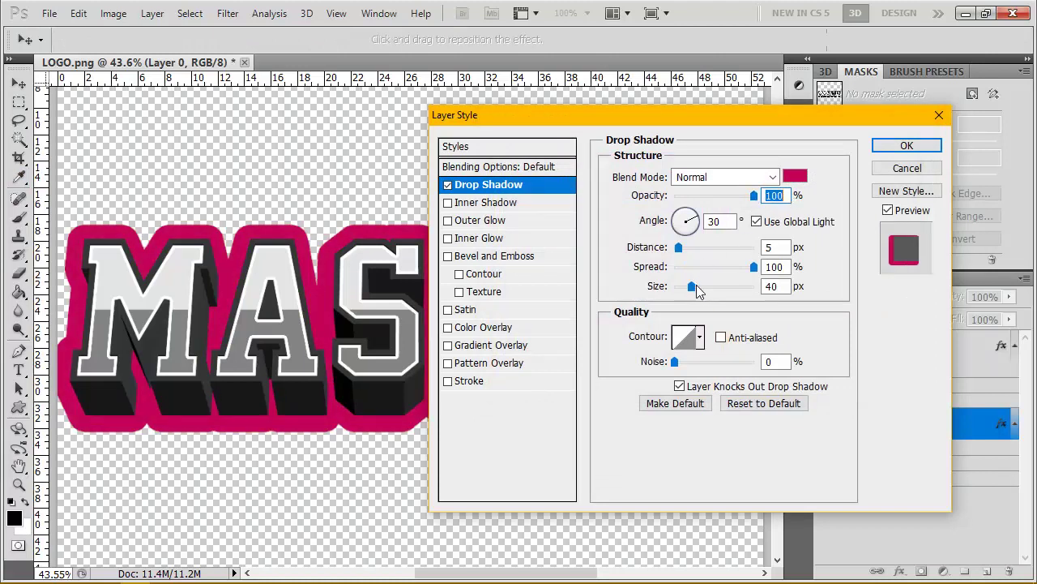
pyautogui.moveTo(697, 287); pyautogui.dragTo(690, 292)
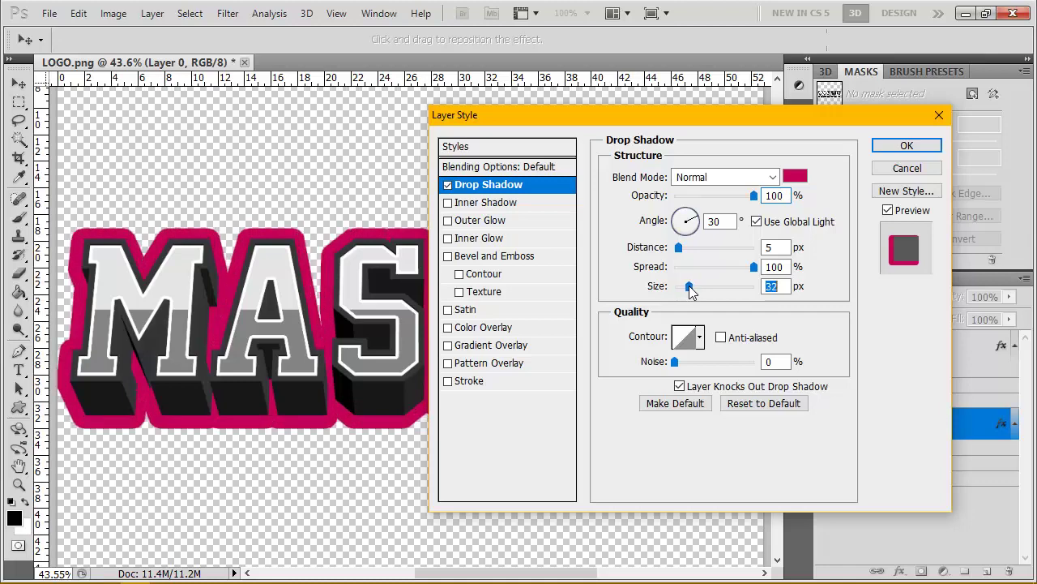
pyautogui.click(907, 145)
pyautogui.press('z')
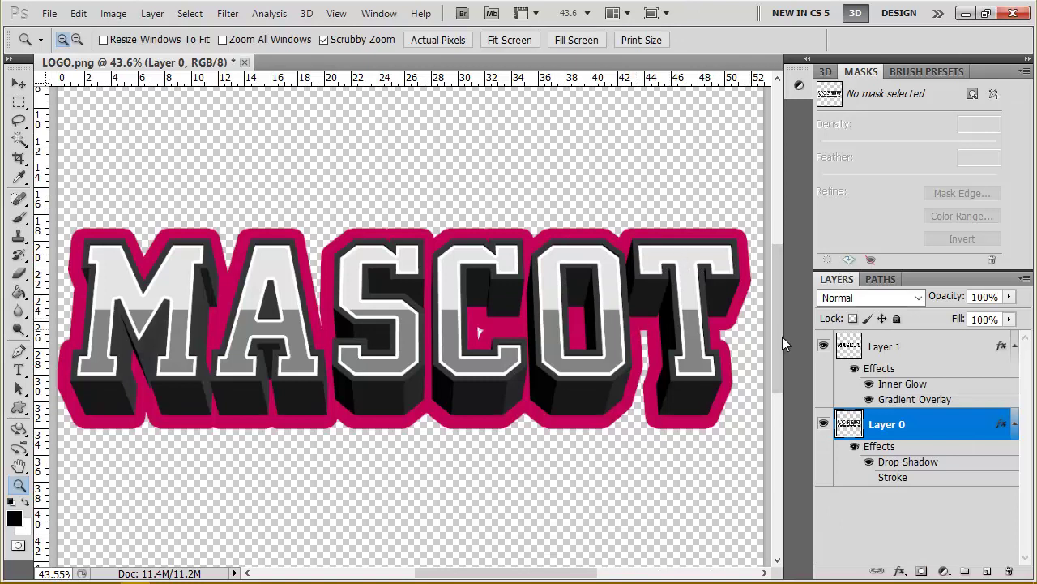
# - Add a new Layer 2 below Layer 0 and switch to the Brush tool
pyautogui.click(988, 572)
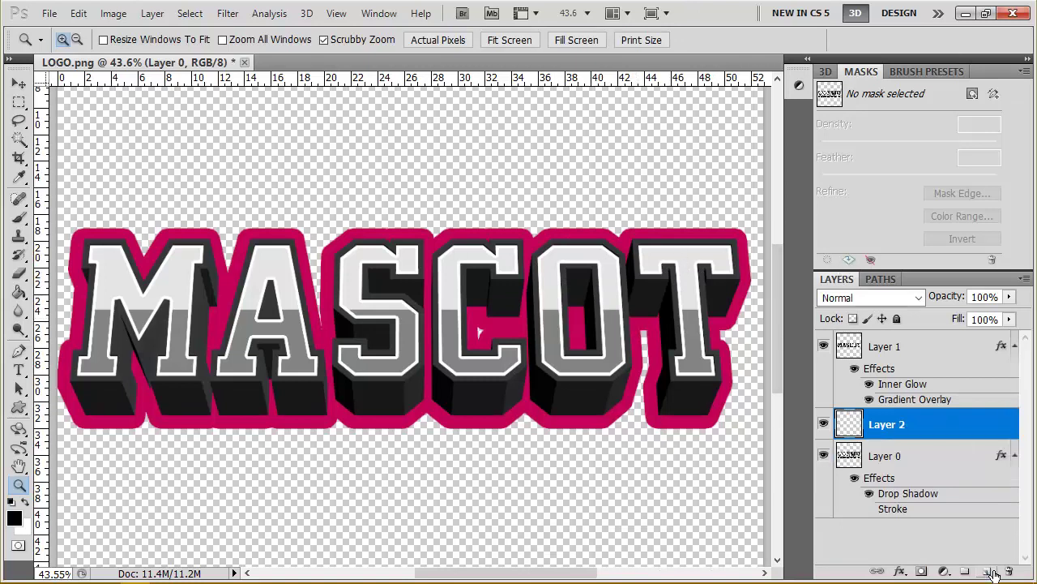
pyautogui.moveTo(941, 455); pyautogui.dragTo(944, 417)
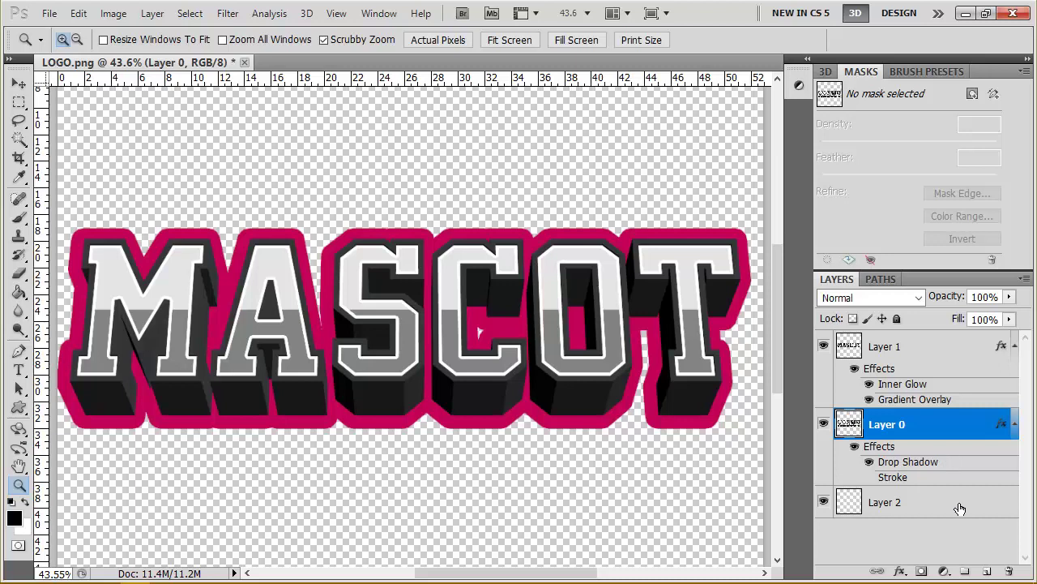
pyautogui.click(959, 508)
pyautogui.click(16, 219)
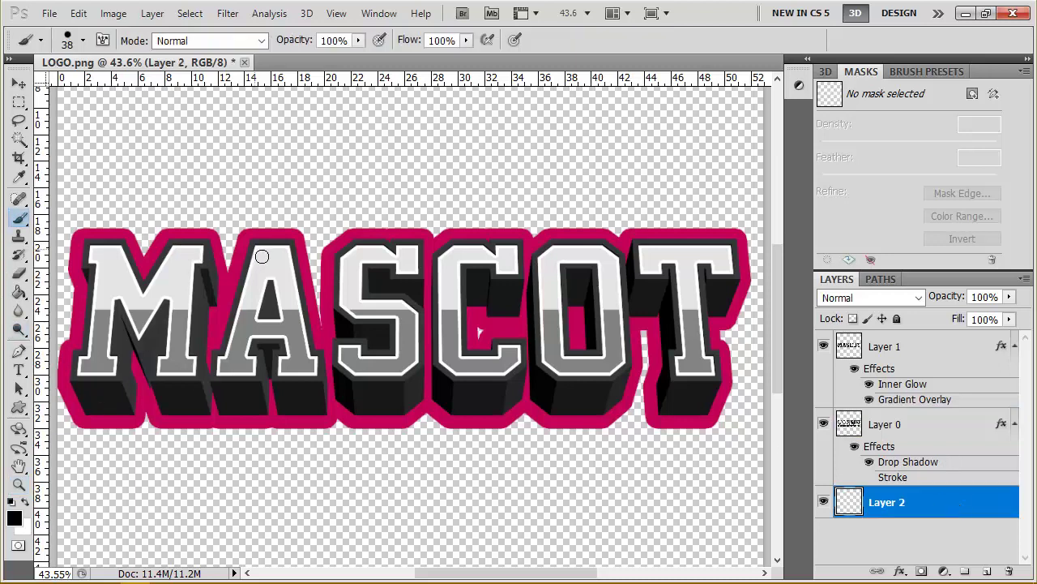
pyautogui.rightClick(402, 260)
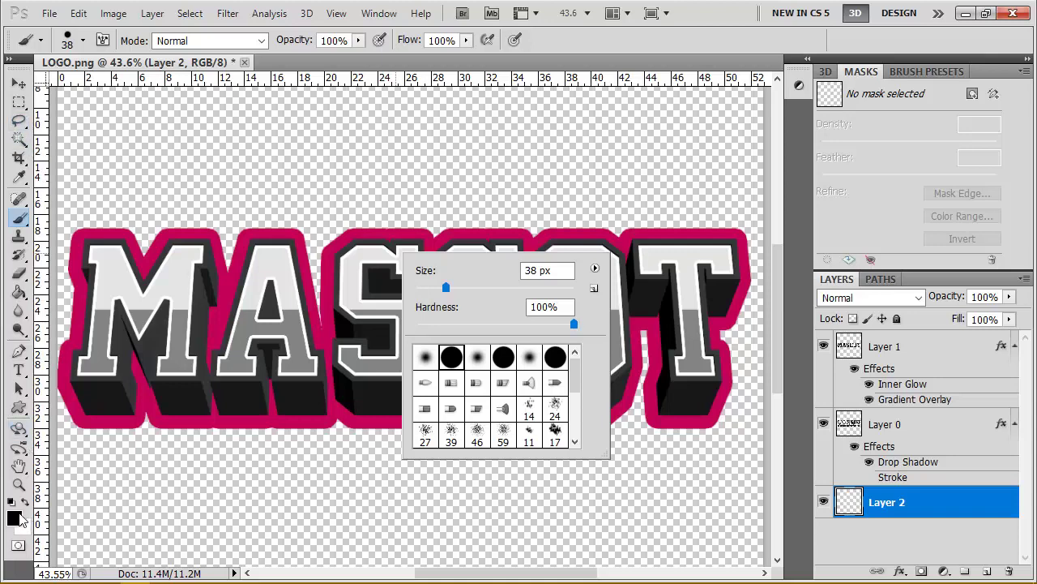
# - Sample the outline pink c40158 as foreground colour, then select all three layers
pyautogui.click(14, 518)
pyautogui.click(332, 337)
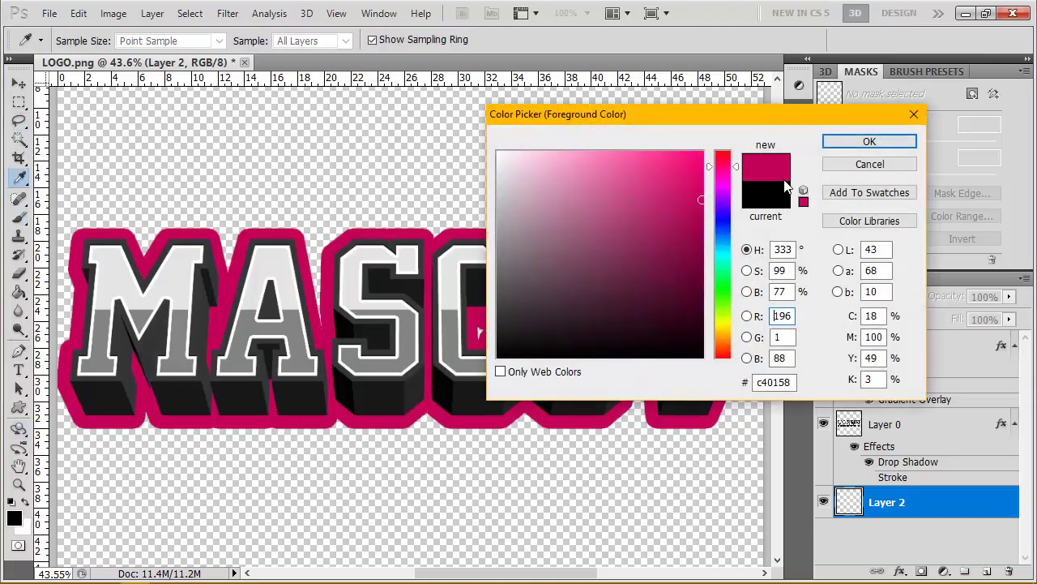
pyautogui.click(870, 141)
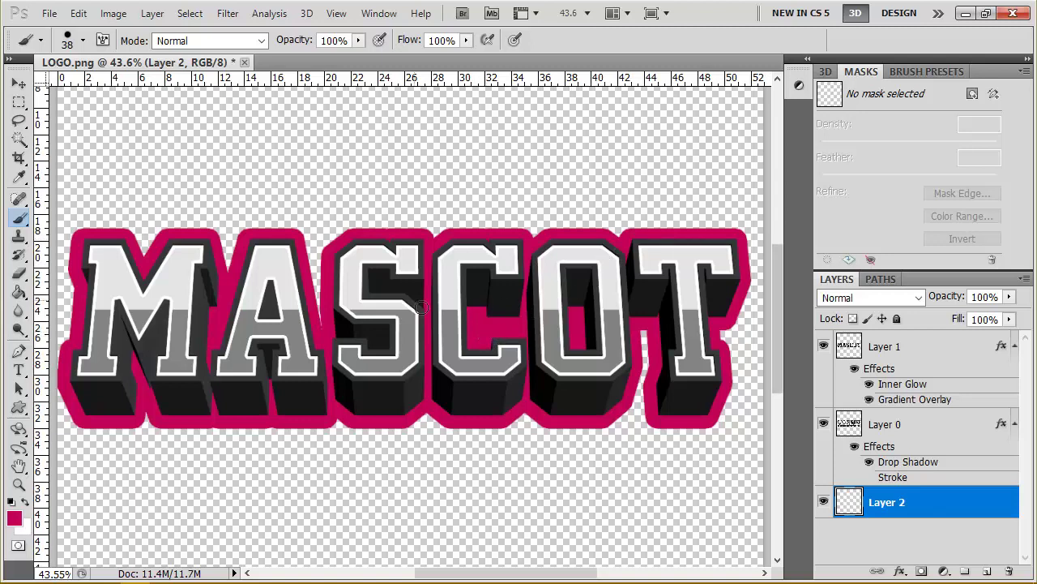
pyautogui.keyDown('shift'); pyautogui.click(968, 351); pyautogui.keyUp('shift')
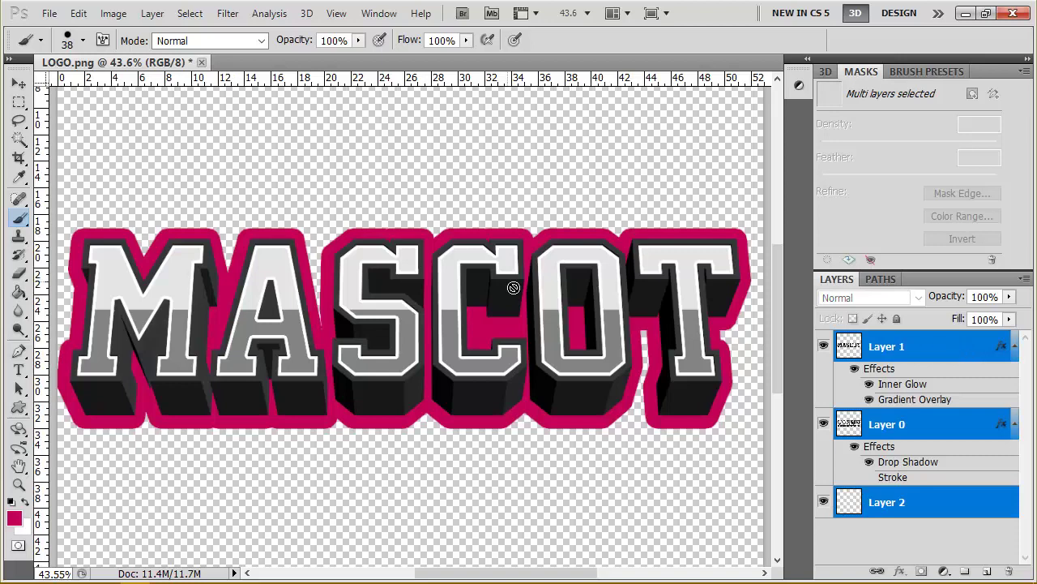
# - Free Transform the MASCOT layers to 92.93%, then merge them into one Layer 1
pyautogui.click(19, 87)
pyautogui.hotkey('shift', 'Right')
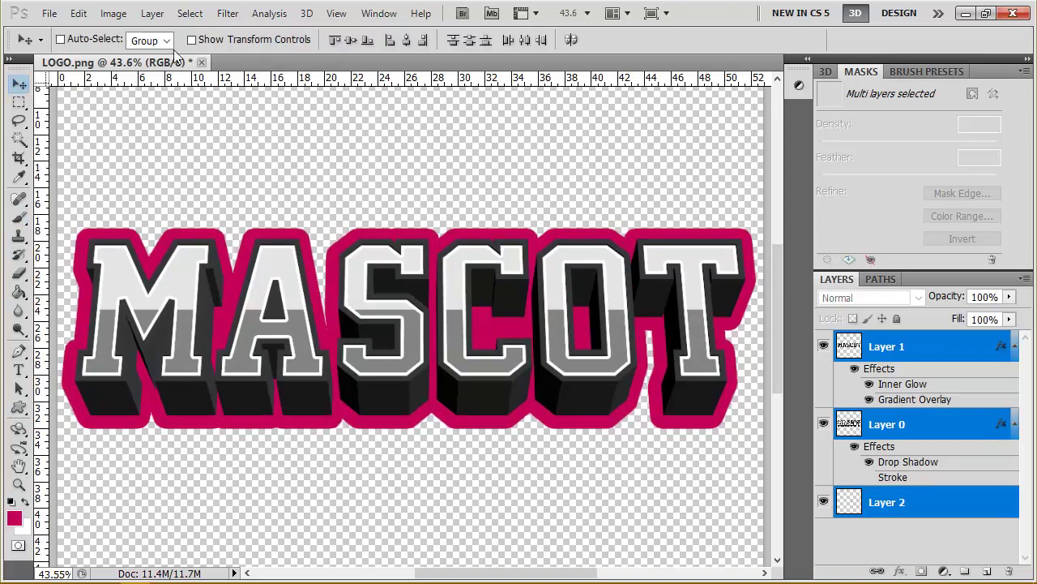
pyautogui.click(79, 13)
pyautogui.click(154, 307)
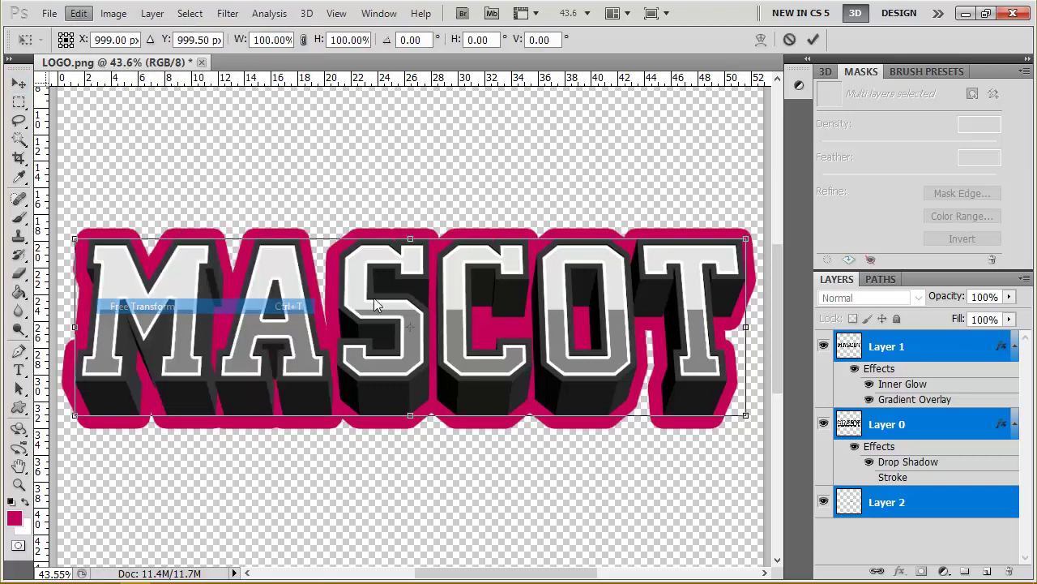
pyautogui.moveTo(745, 415); pyautogui.dragTo(698, 402)
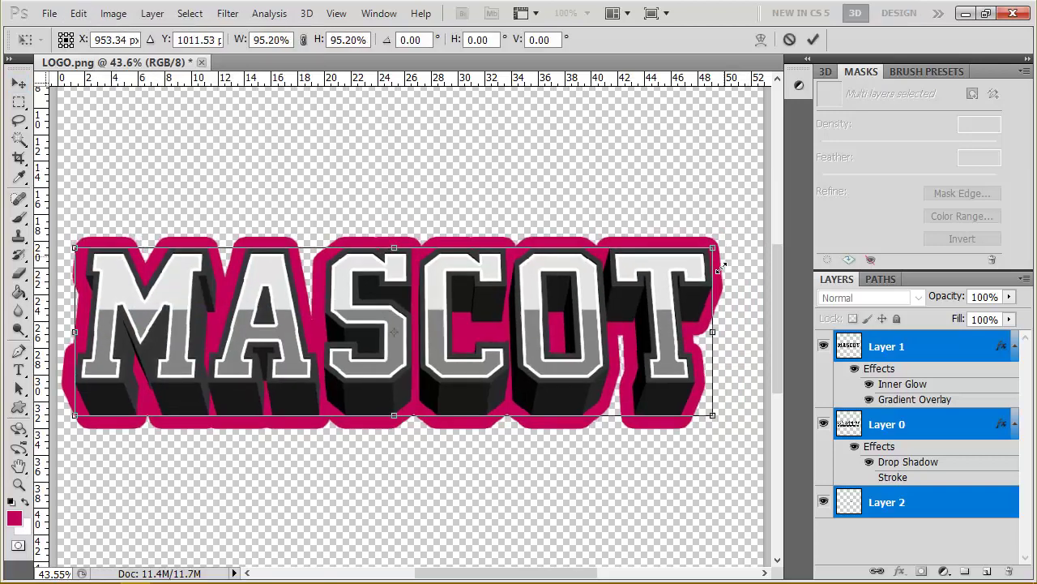
pyautogui.moveTo(498, 300); pyautogui.dragTo(522, 296)
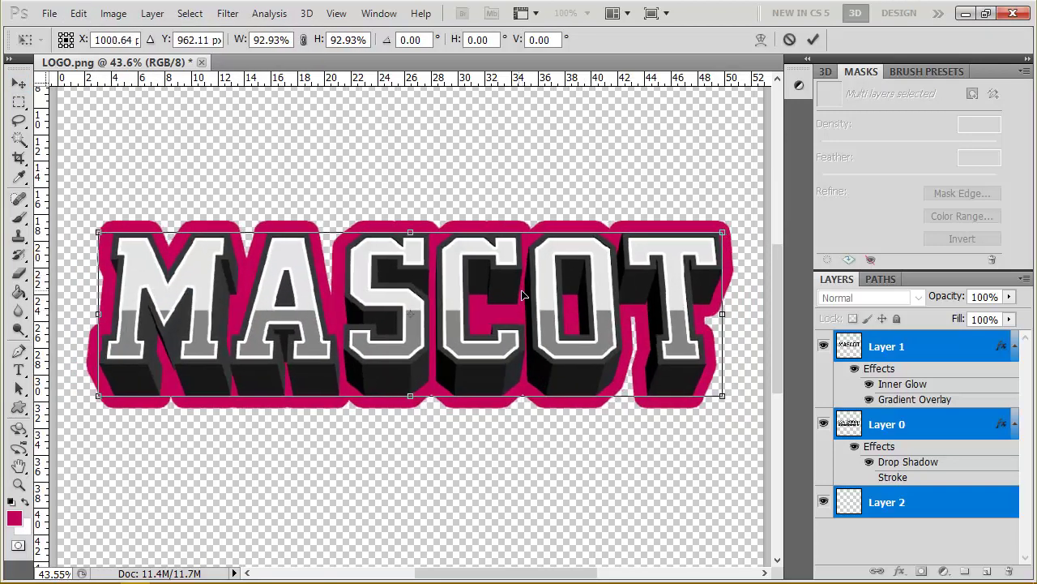
pyautogui.click(813, 39)
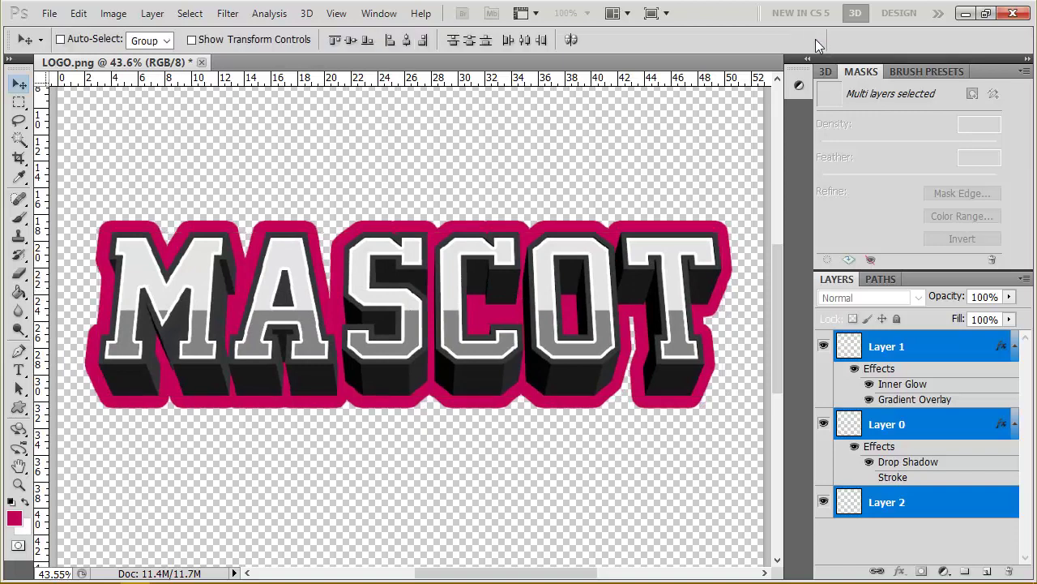
pyautogui.click(152, 14)
pyautogui.click(191, 510)
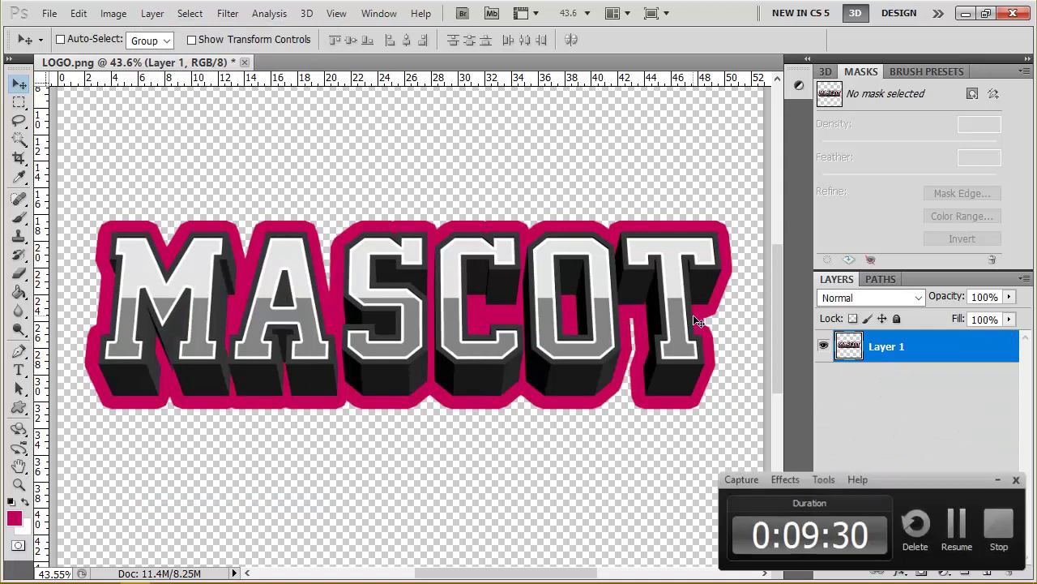
# - Duplicate Layer 1, hide the original, and put the copy into Warp transform mode
pyautogui.moveTo(891, 349)
pyautogui.mouseDown()
pyautogui.moveTo(999, 575)
pyautogui.moveTo(987, 572)
pyautogui.mouseUp()
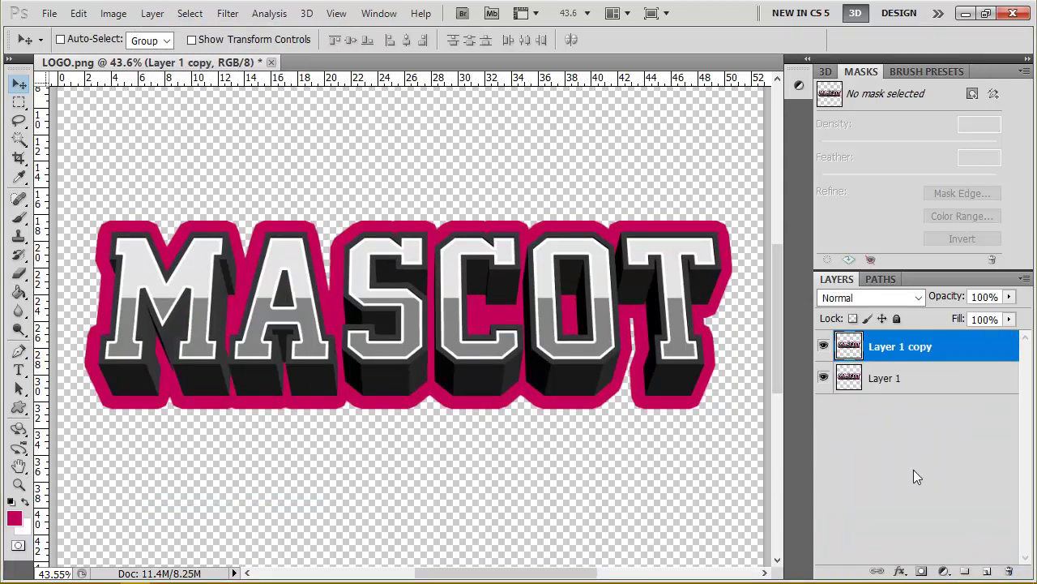
pyautogui.click(823, 378)
pyautogui.click(113, 14)
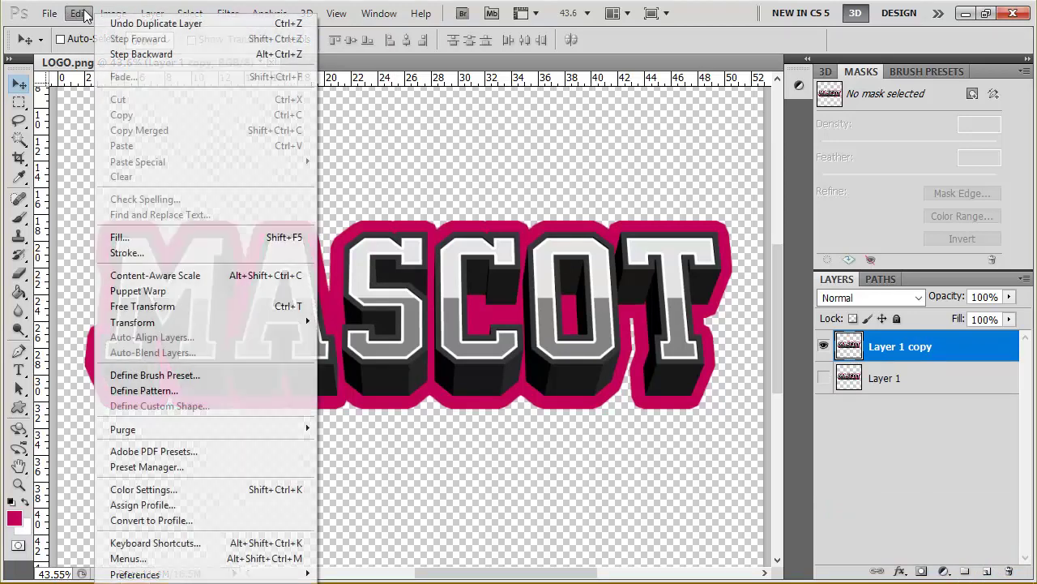
pyautogui.click(162, 305)
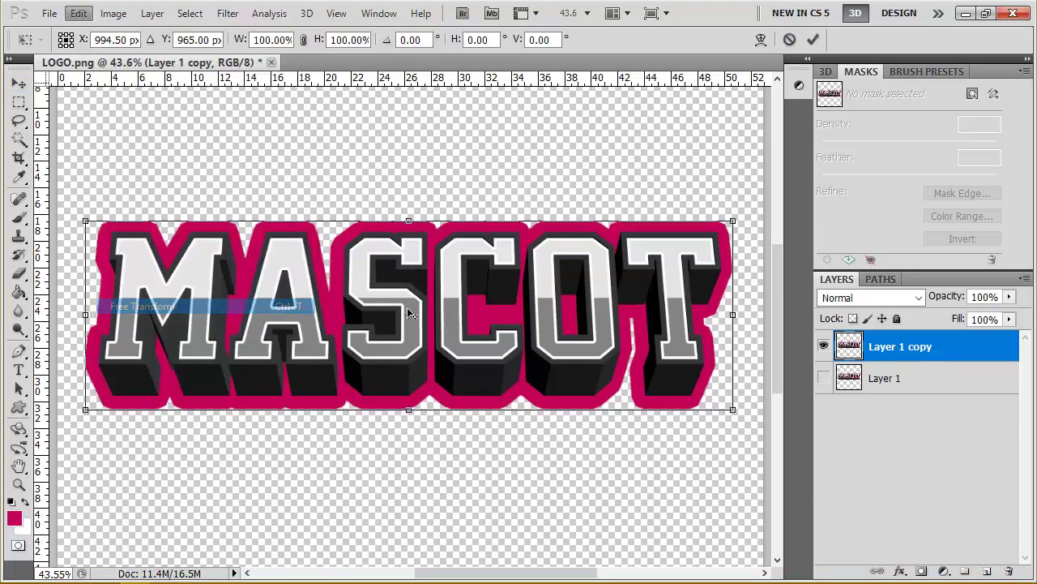
pyautogui.rightClick(516, 285)
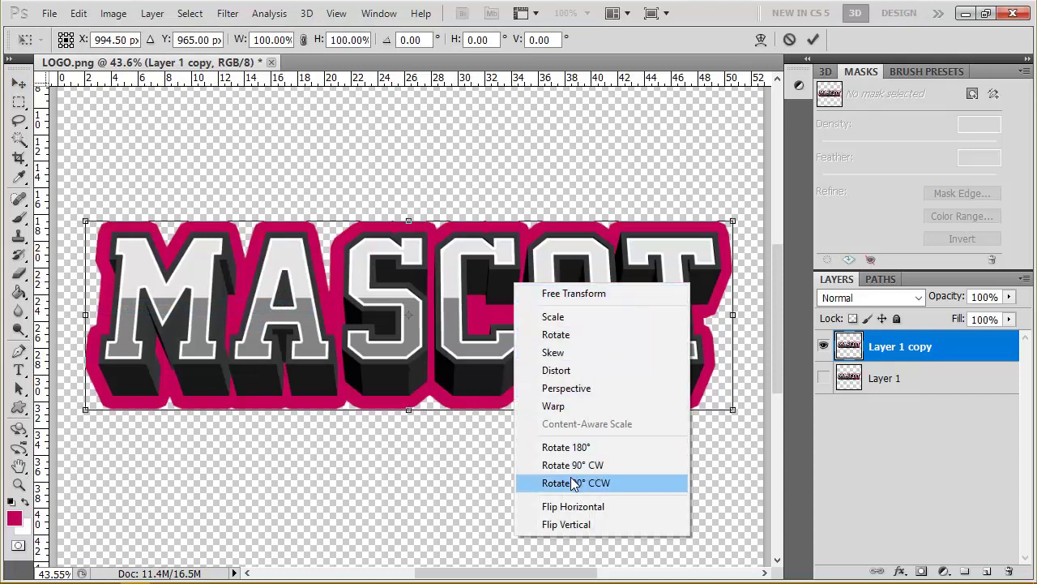
pyautogui.click(577, 406)
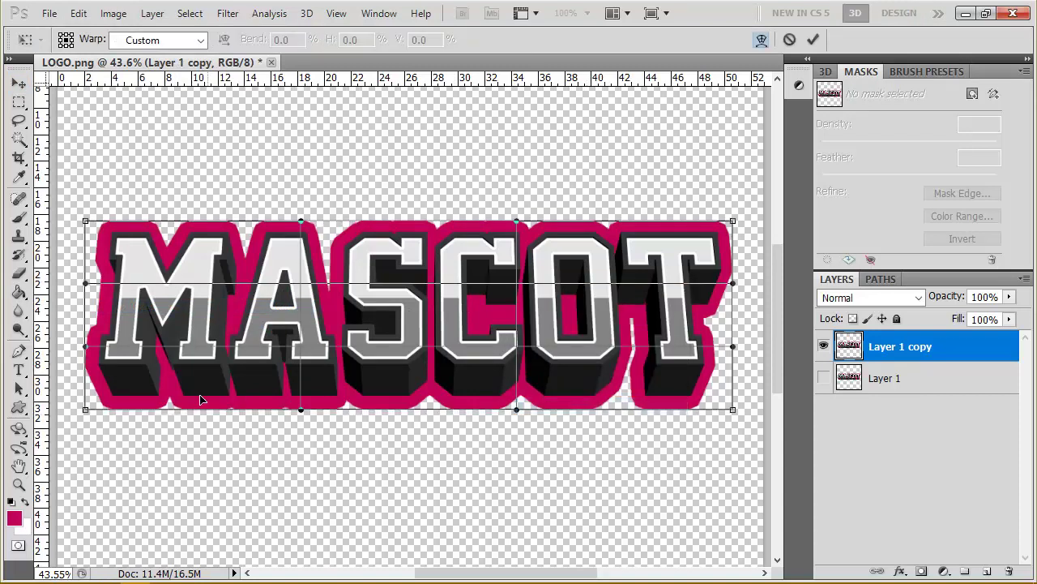
# - Pull the warp mesh corners and sides down to arch MASCOT, then commit the warp
pyautogui.moveTo(87, 418); pyautogui.dragTo(85, 483)
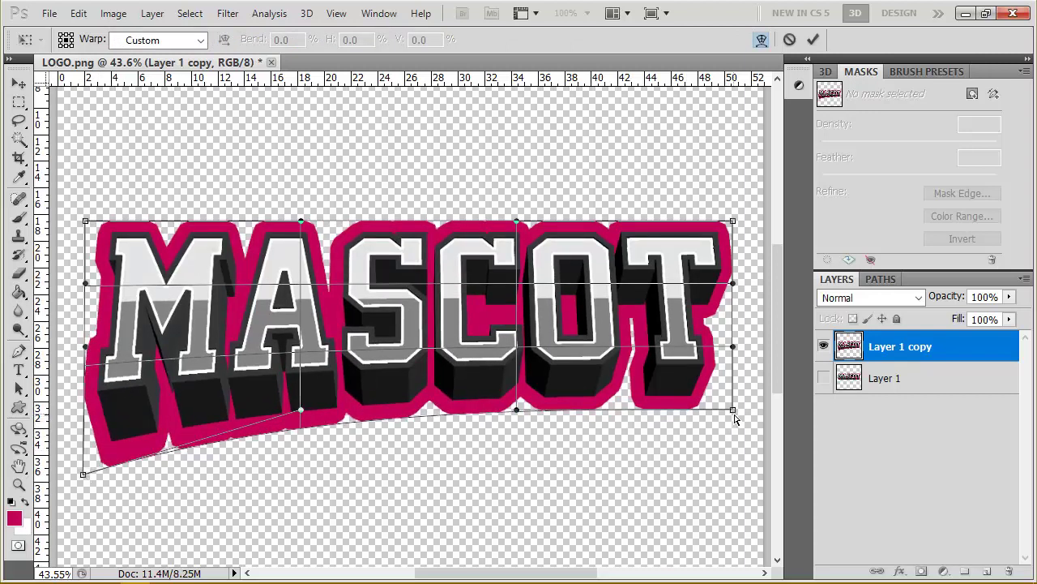
pyautogui.moveTo(733, 410); pyautogui.dragTo(729, 492)
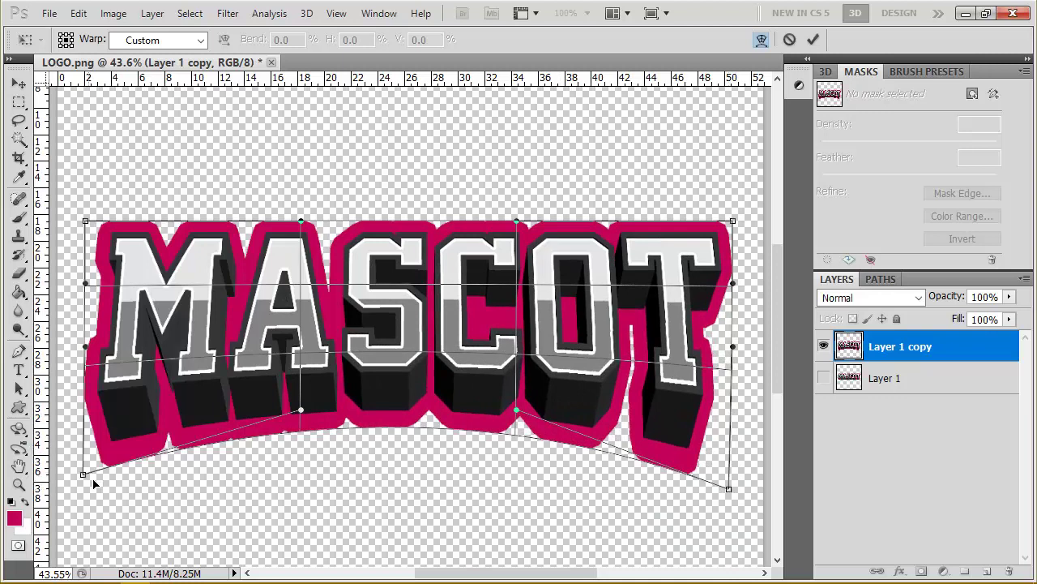
pyautogui.moveTo(82, 484); pyautogui.dragTo(83, 493)
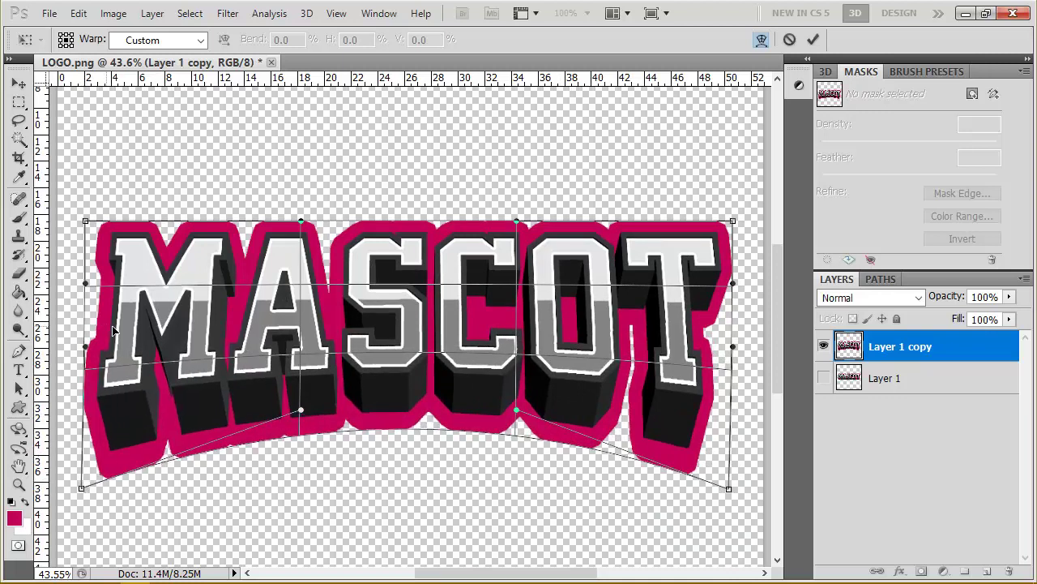
pyautogui.moveTo(95, 350); pyautogui.dragTo(91, 374)
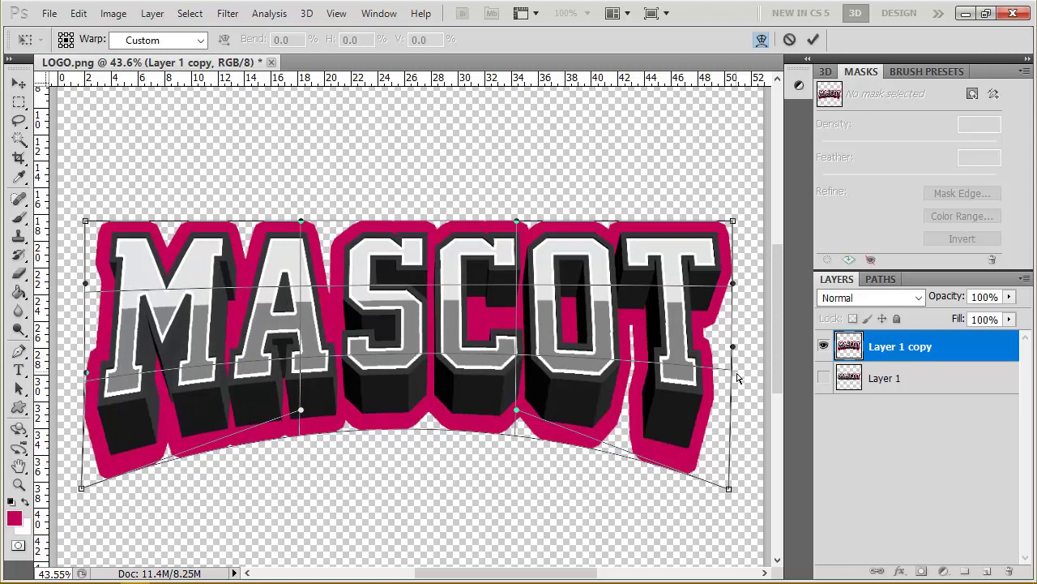
pyautogui.moveTo(735, 352); pyautogui.dragTo(734, 366)
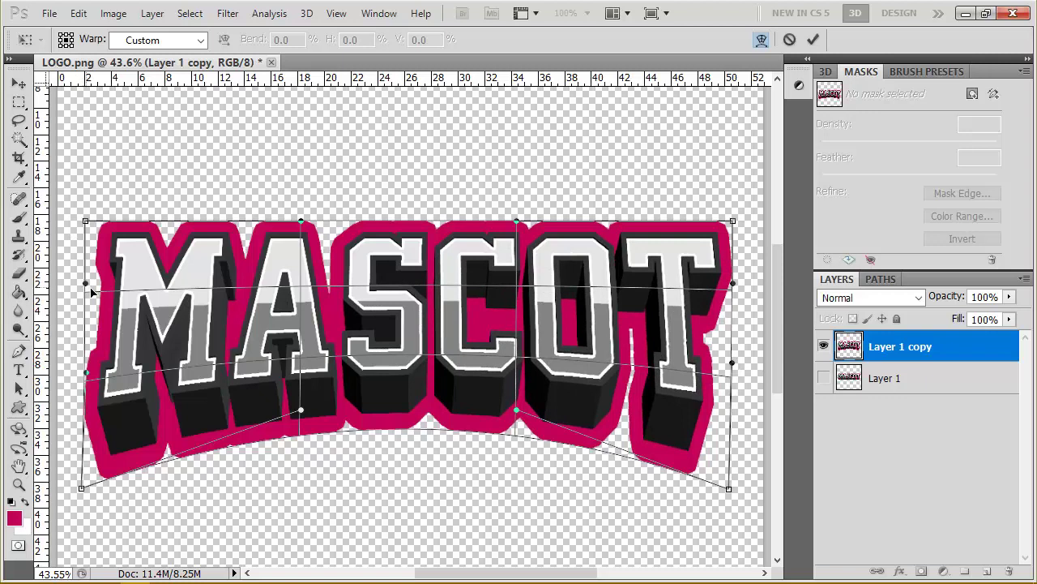
pyautogui.moveTo(92, 292); pyautogui.dragTo(91, 314)
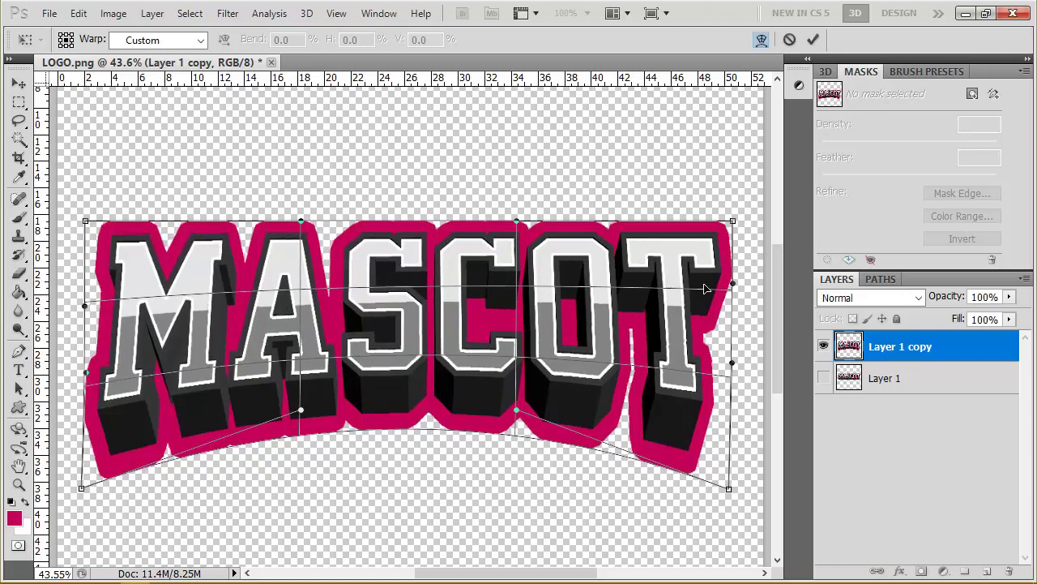
pyautogui.moveTo(736, 288); pyautogui.dragTo(738, 324)
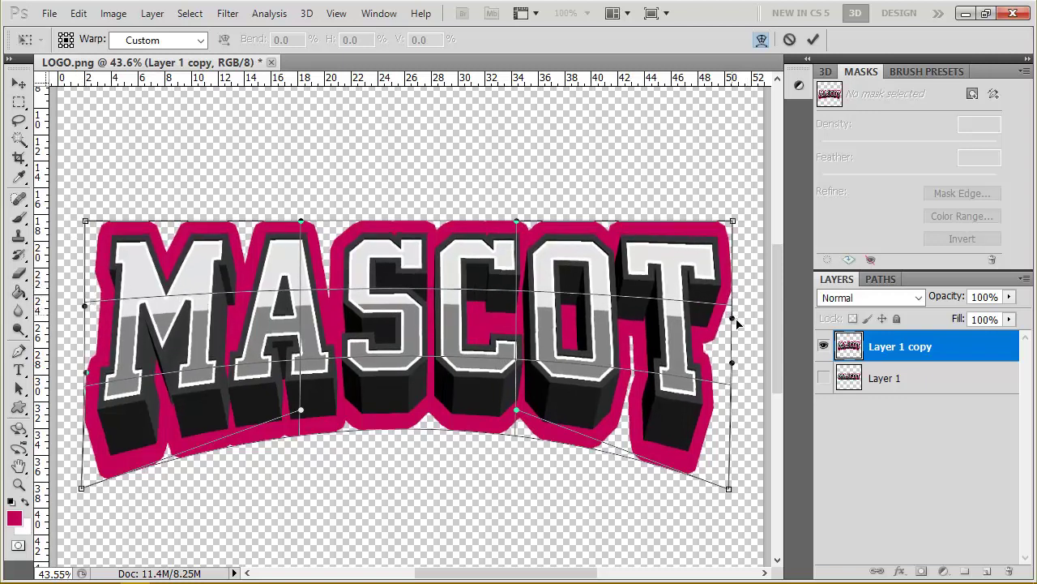
pyautogui.moveTo(100, 220); pyautogui.dragTo(98, 234)
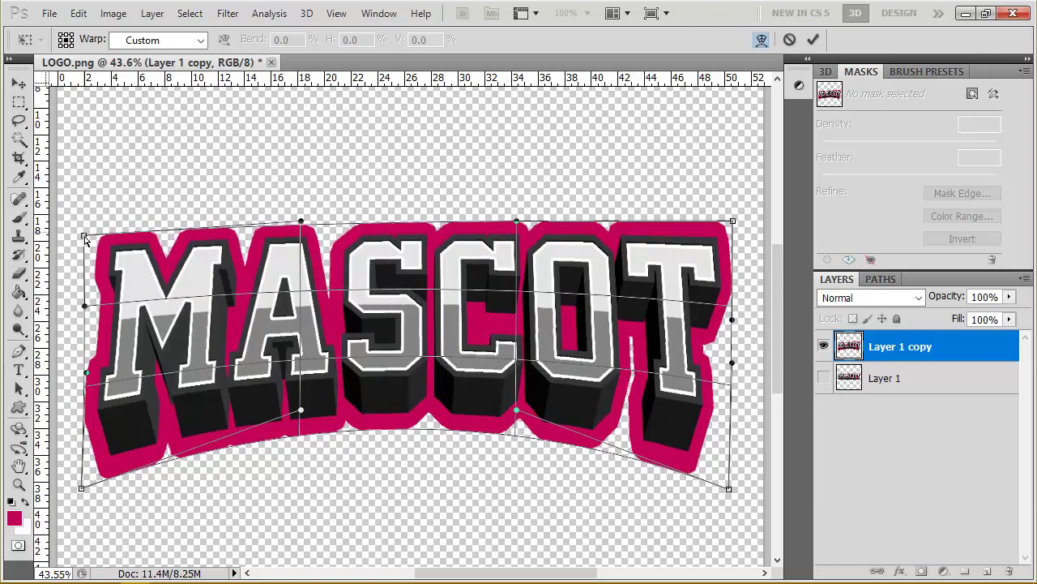
pyautogui.moveTo(739, 228); pyautogui.dragTo(738, 240)
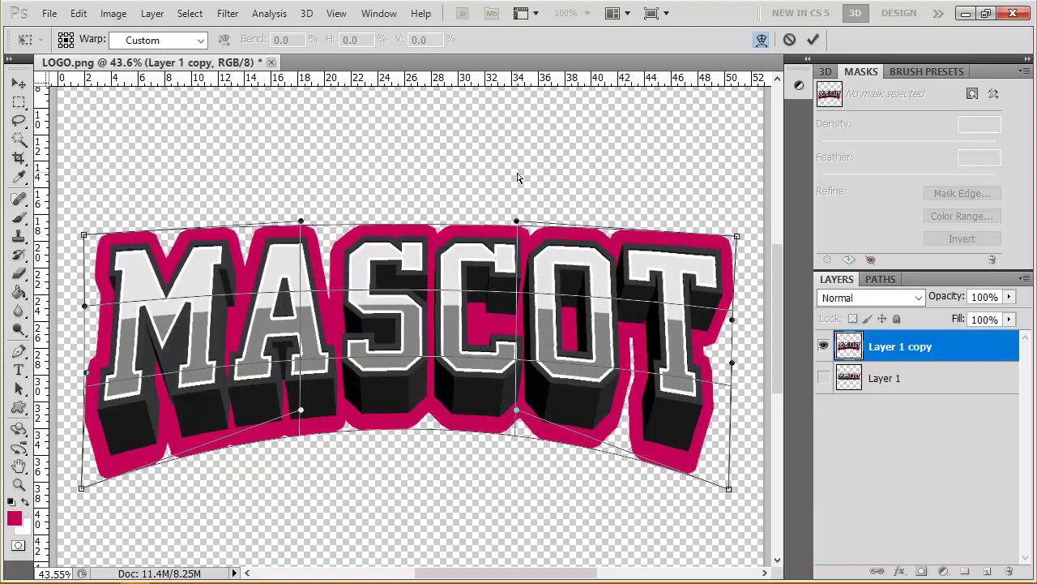
pyautogui.click(814, 40)
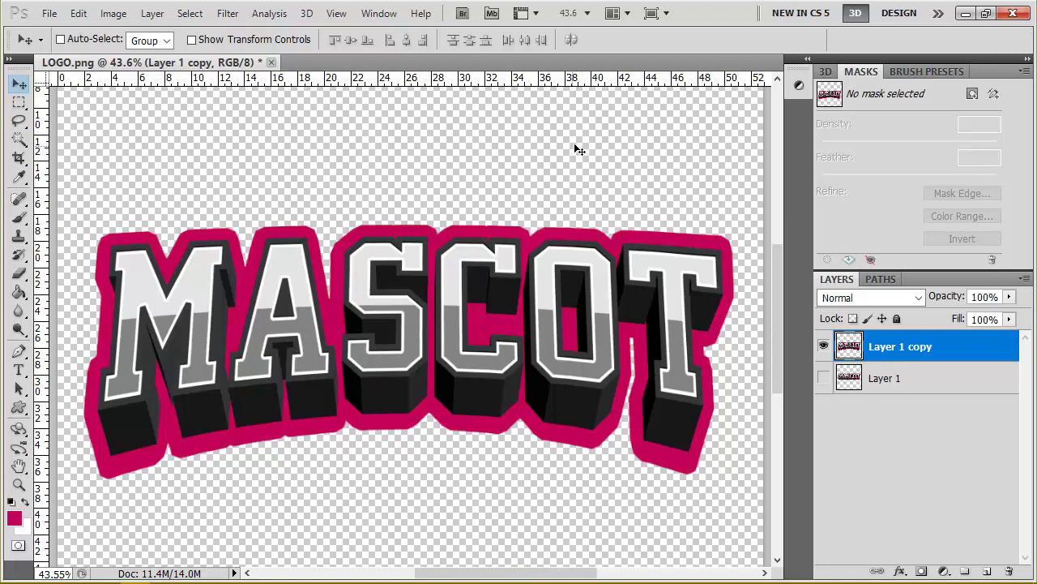
# - Add a Gradient fill layer above Layer 1, starting from the Foreground to Background preset
pyautogui.click(921, 391)
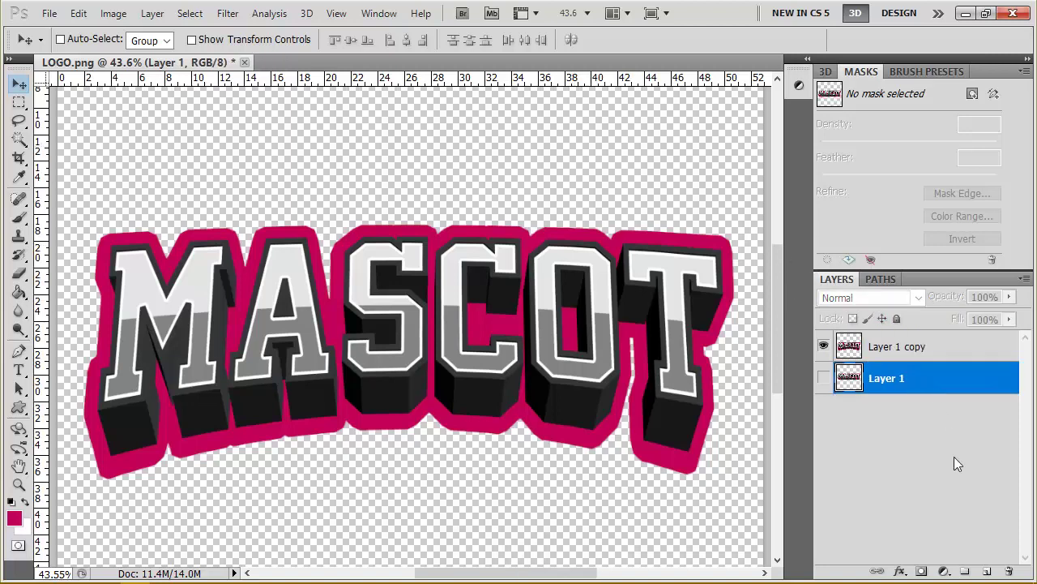
pyautogui.click(944, 571)
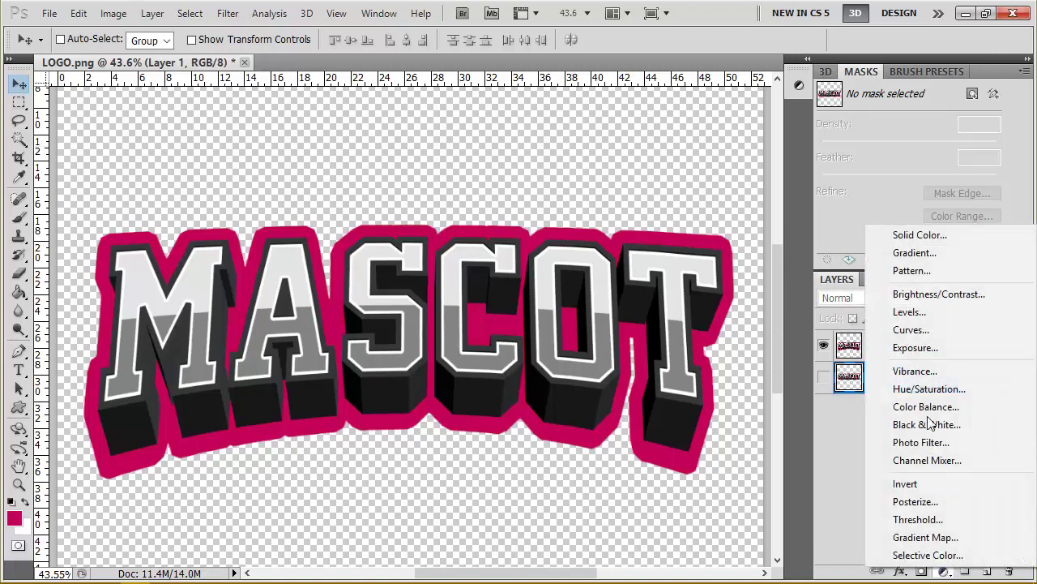
pyautogui.click(920, 254)
pyautogui.click(710, 149)
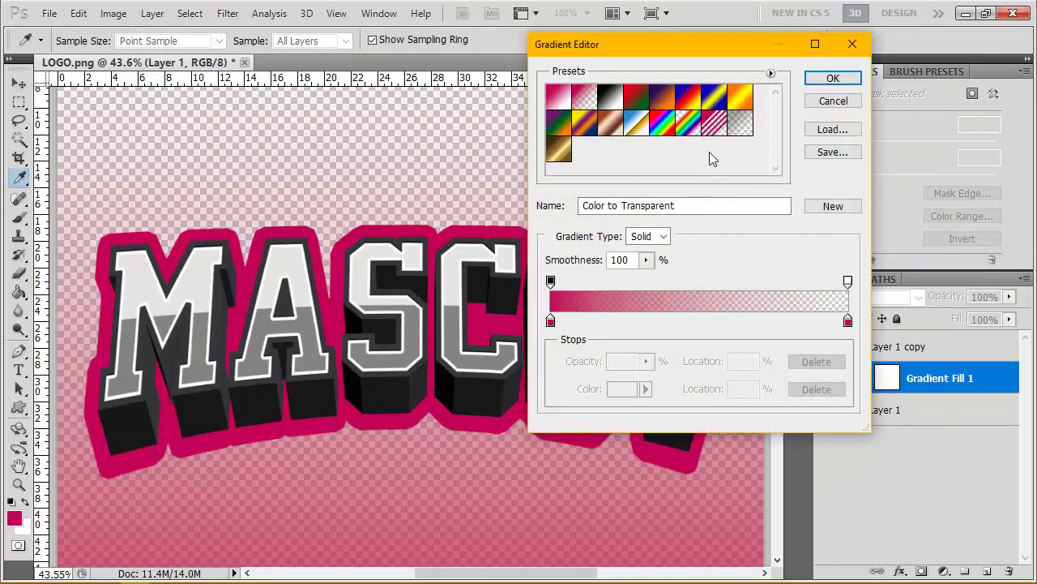
pyautogui.click(566, 98)
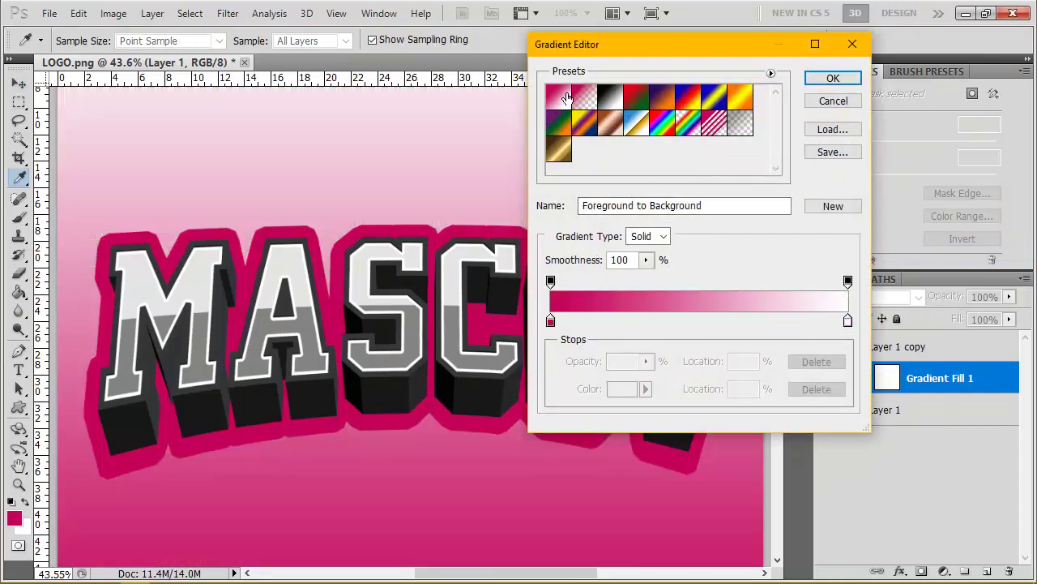
# - Set the gradient stops to dark grey 727272 and light grey f1f1f1
pyautogui.doubleClick(551, 322)
pyautogui.moveTo(530, 280)
pyautogui.mouseDown()
pyautogui.moveTo(498, 268)
pyautogui.moveTo(492, 277)
pyautogui.mouseUp()
pyautogui.click(870, 142)
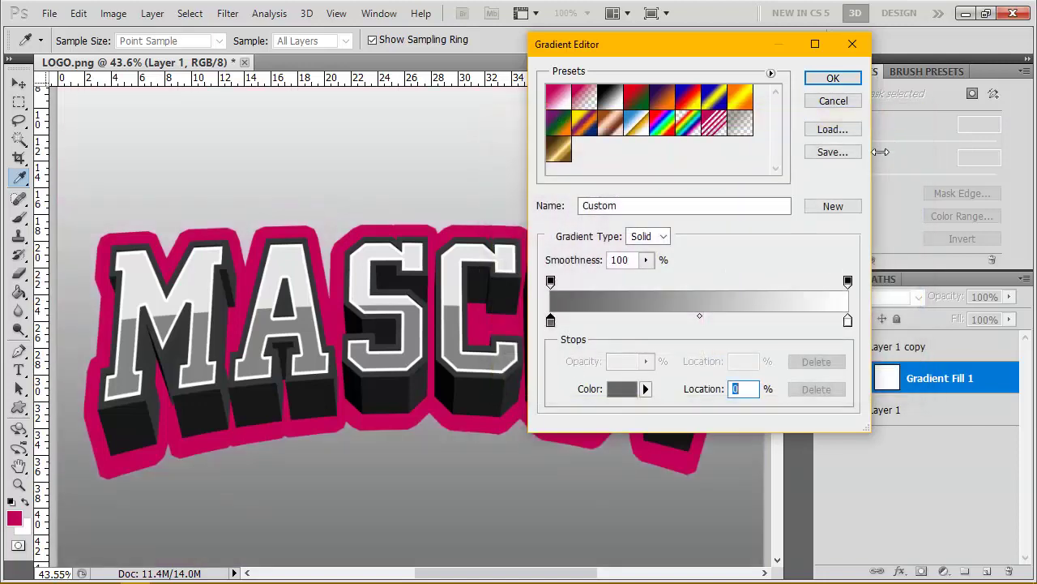
pyautogui.doubleClick(848, 321)
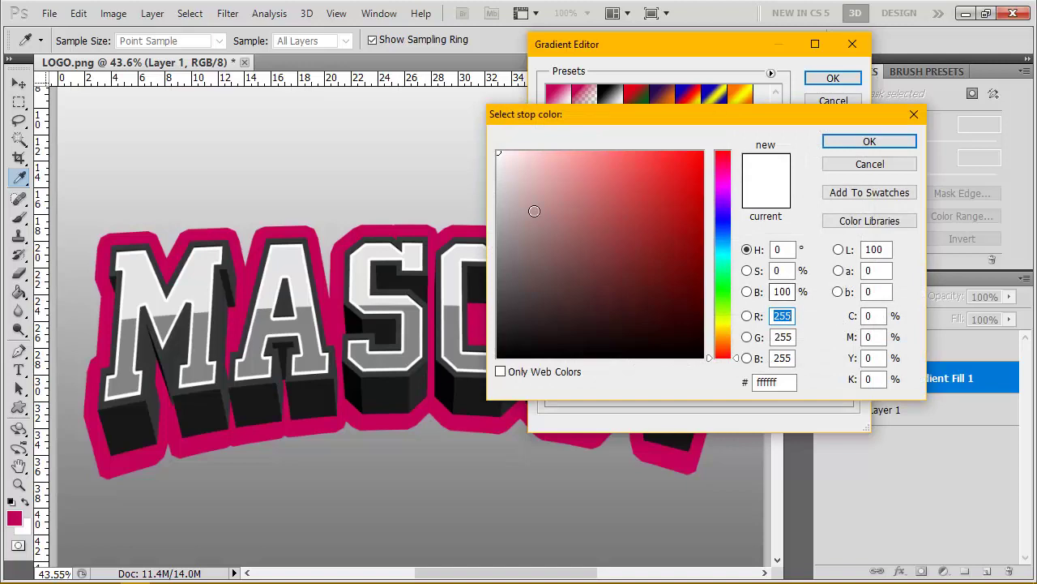
pyautogui.moveTo(534, 210); pyautogui.dragTo(494, 171)
pyautogui.click(498, 162)
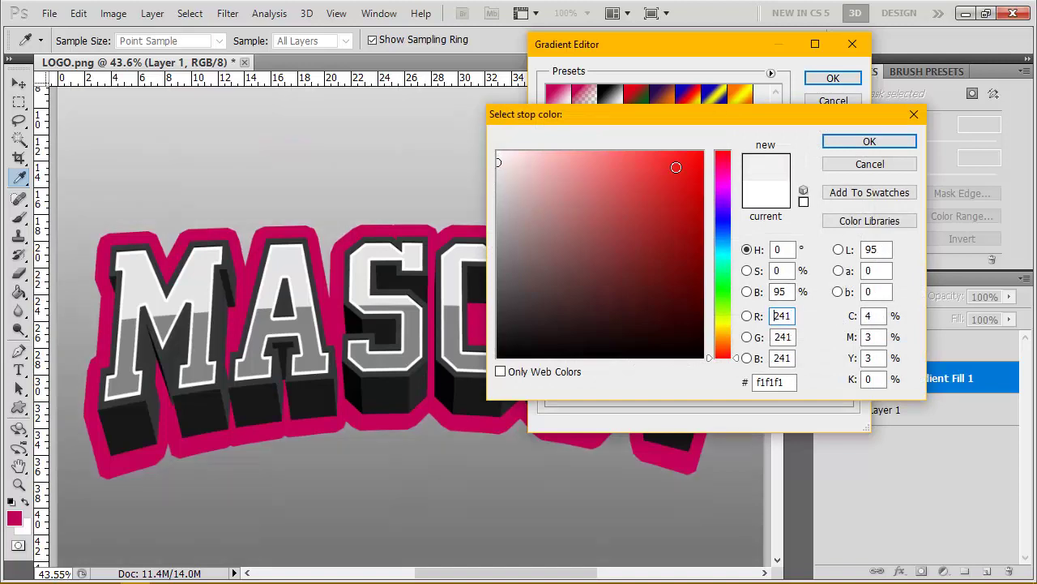
pyautogui.click(830, 141)
# - Apply the 90° grey Gradient Fill 1 layer and switch to the Rectangular Marquee tool
pyautogui.click(811, 78)
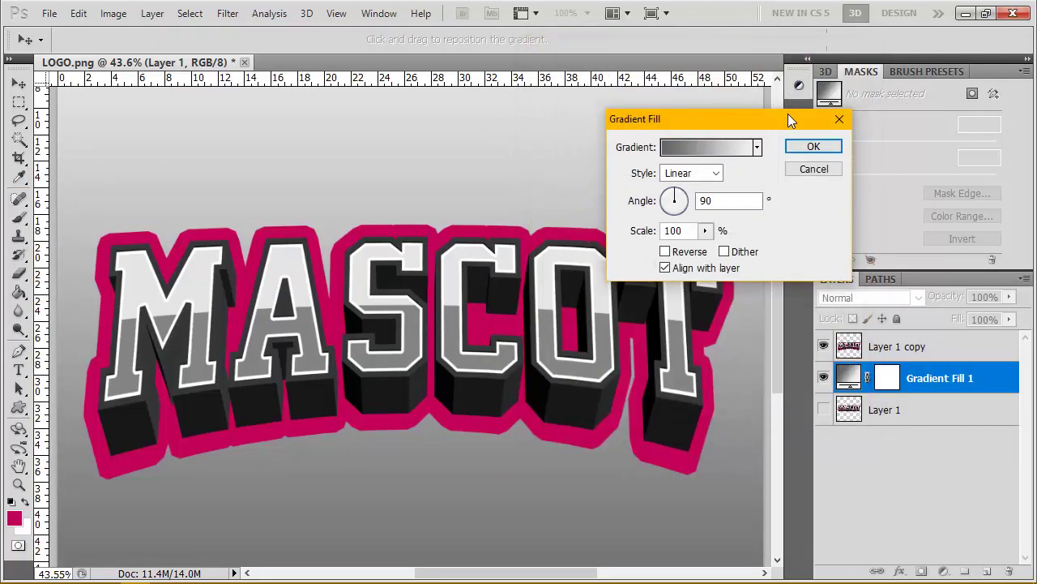
pyautogui.click(812, 145)
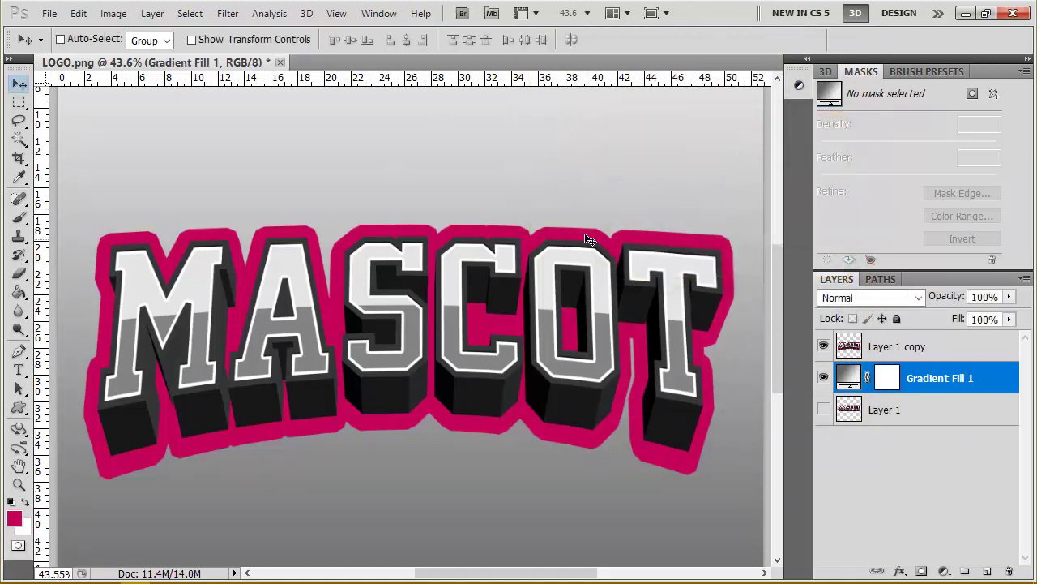
pyautogui.click(19, 103)
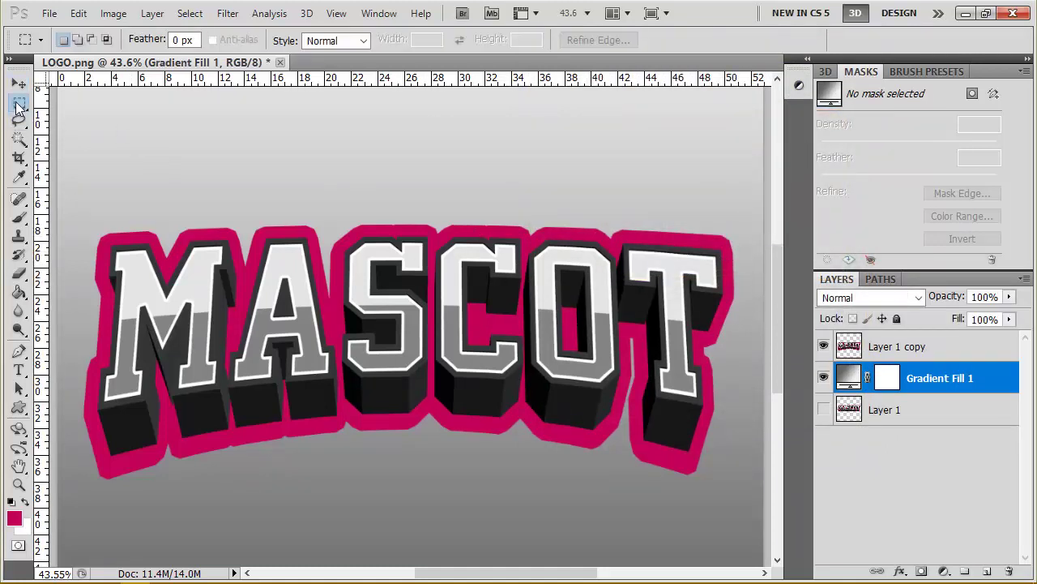